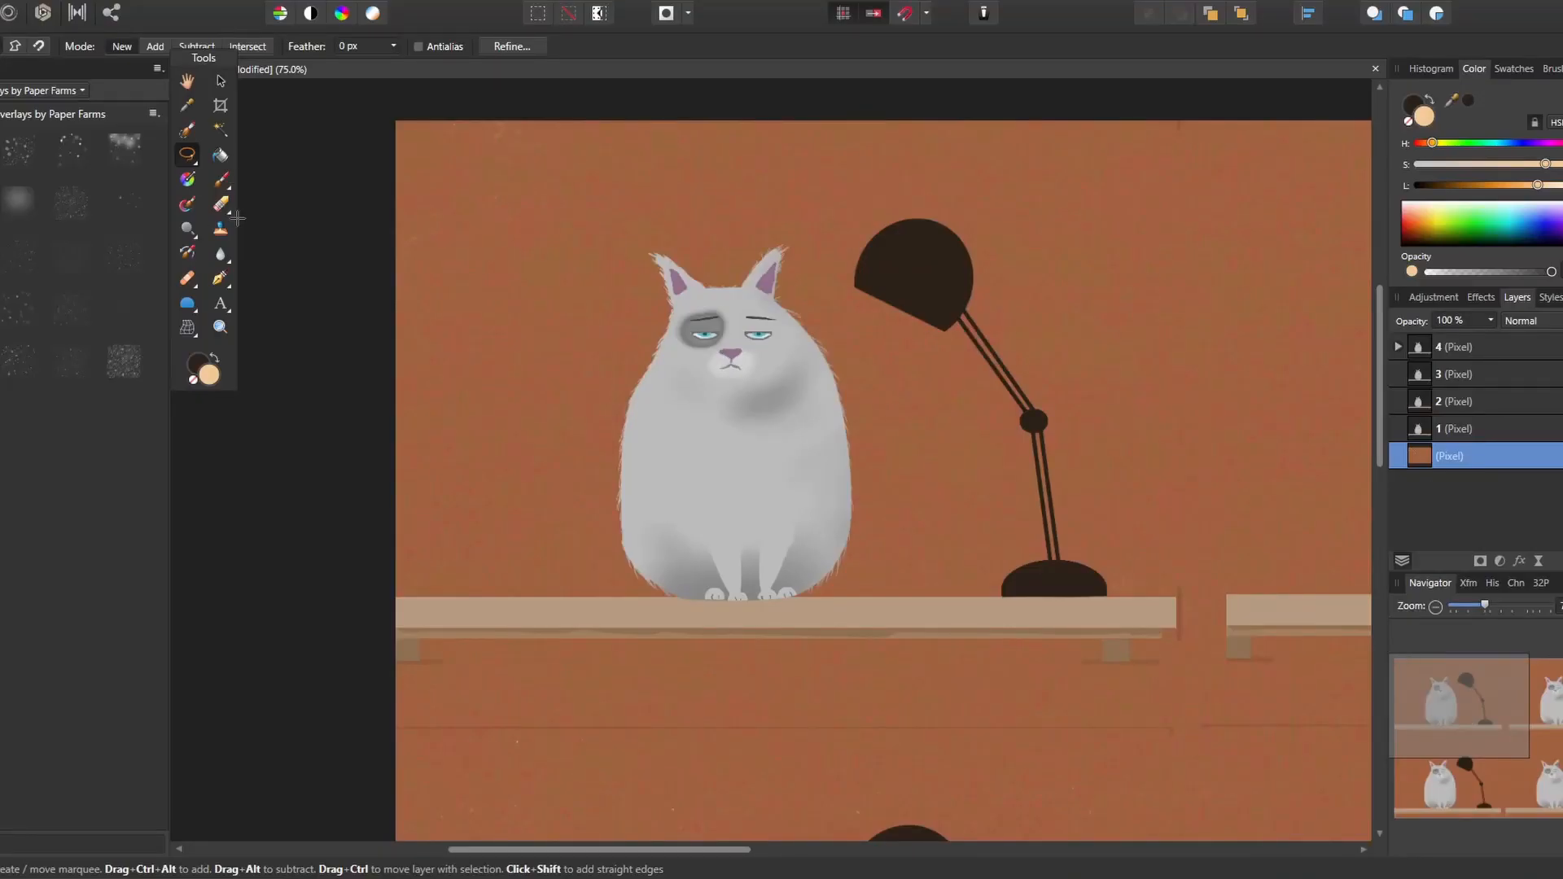
Fill a diagonal light beam behind the first cat with cream on the background layer, using a straight-edged freehand selection, and deselect
click(442, 112)
click(1043, 659)
click(293, 662)
click(327, 105)
click(445, 112)
key(b)
mouse_move(424, 129)
mouse_down()
mouse_move(888, 558)
mouse_move(531, 593)
mouse_move(435, 175)
mouse_move(847, 561)
mouse_move(504, 301)
mouse_move(562, 476)
mouse_move(554, 422)
mouse_up()
click(233, 1)
click(251, 15)
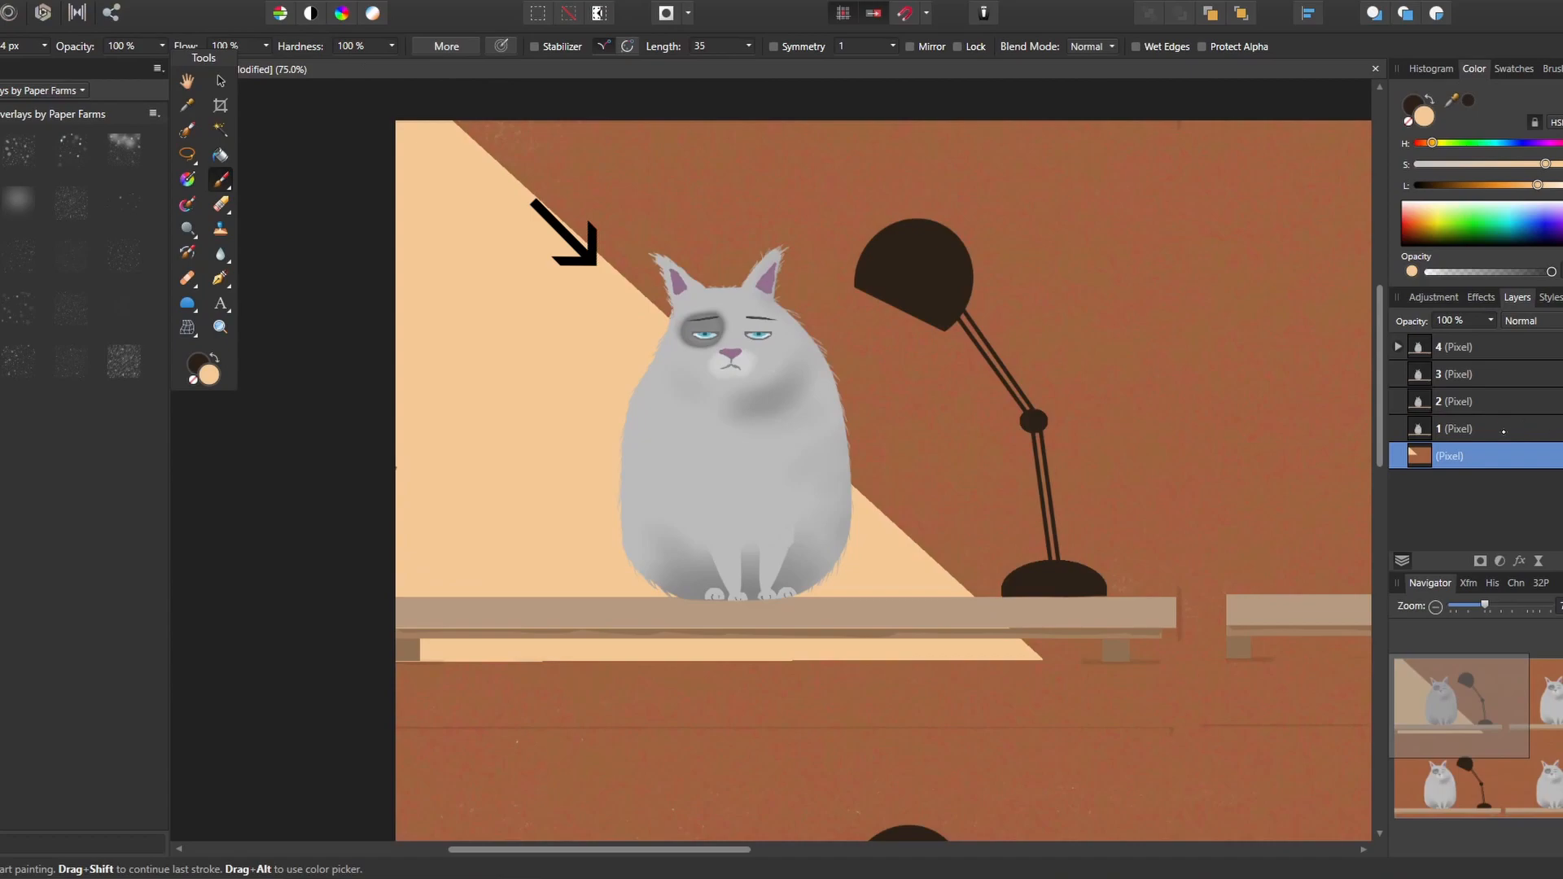
Add a new pixel layer nested inside layer 1 and set its blend mode to Overlay
click(1505, 429)
key(ctrl+shift+n)
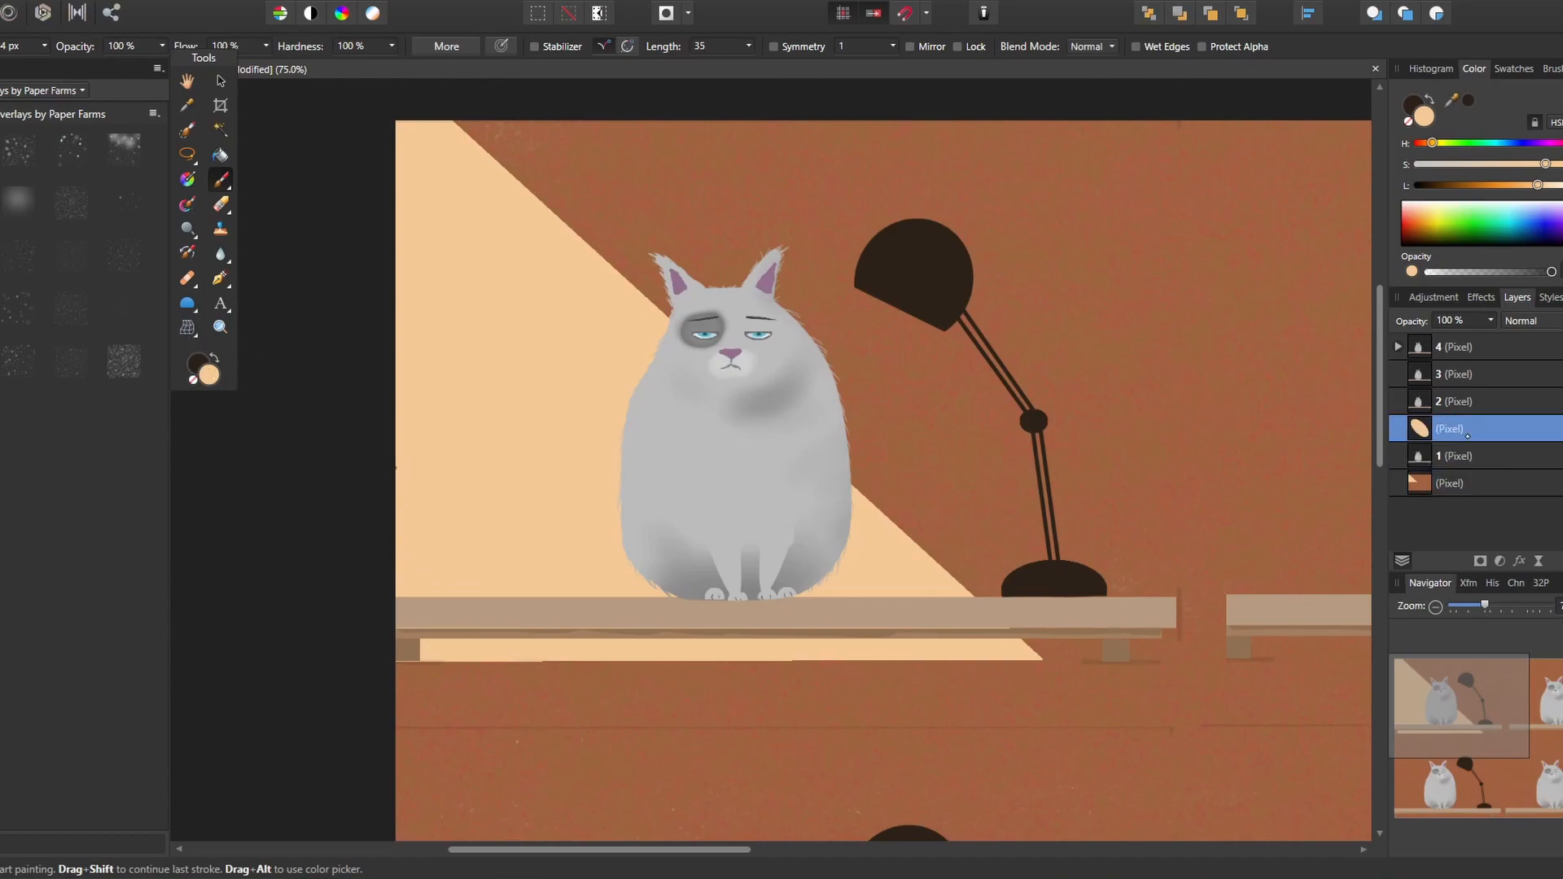
drag(1494, 429, 1493, 459)
click(1520, 321)
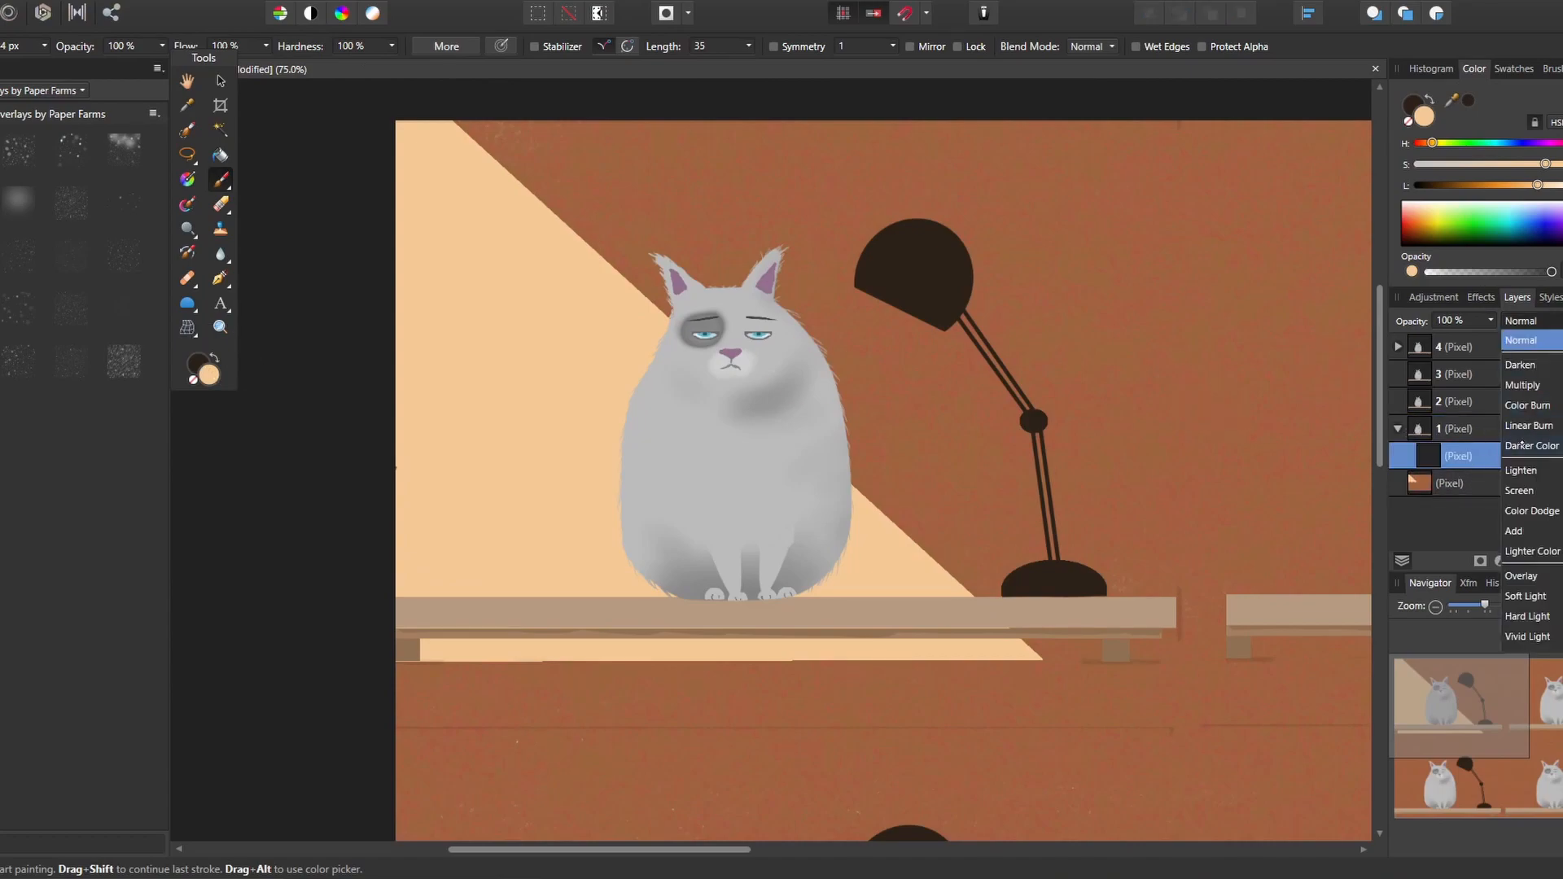
click(1526, 575)
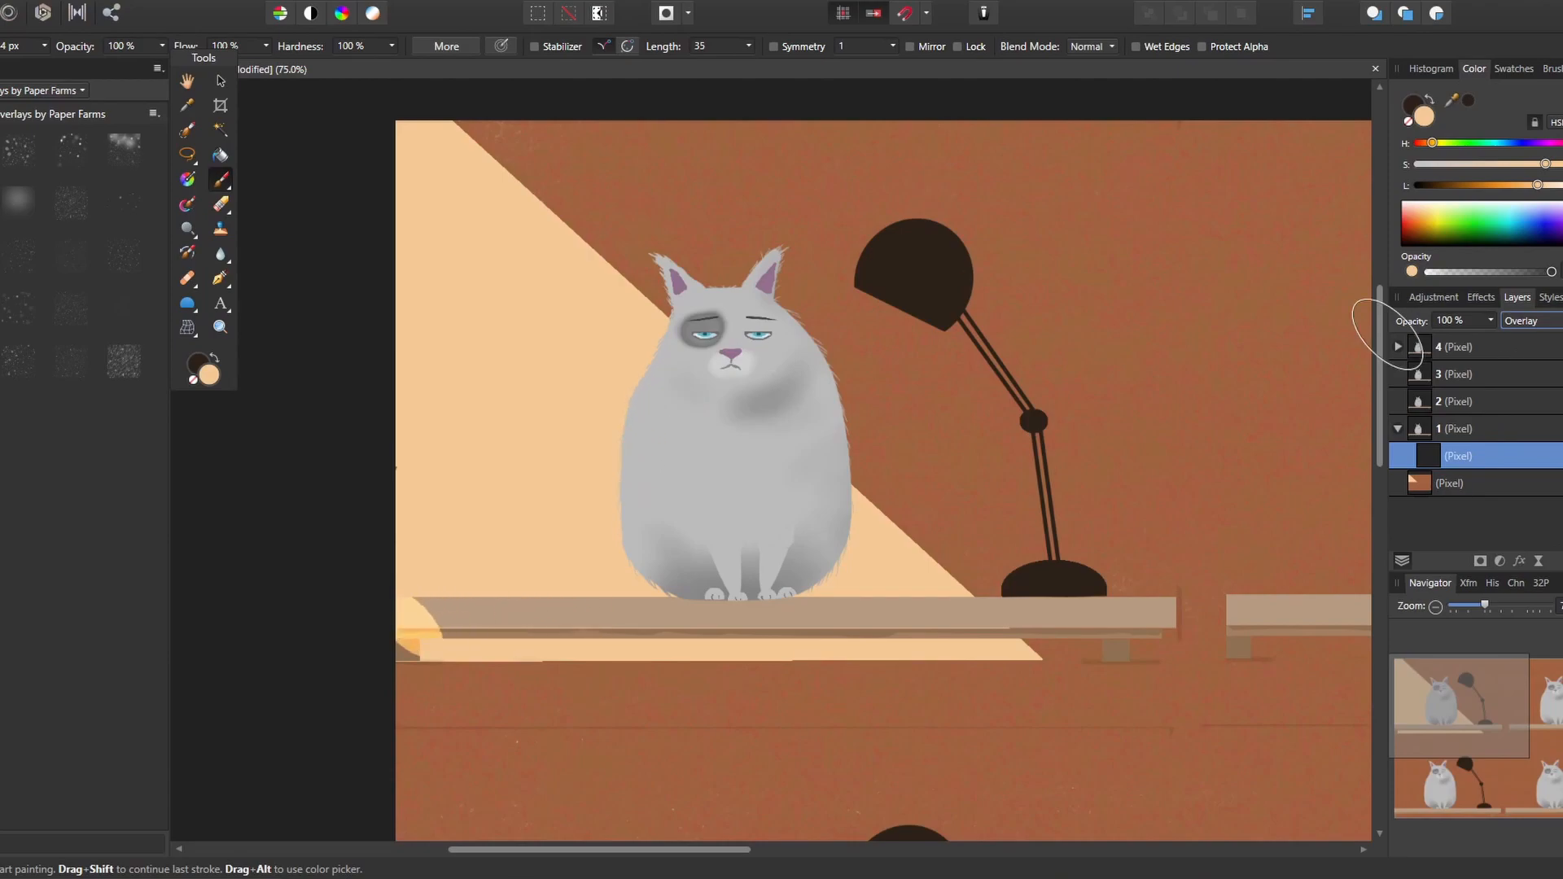
Lighten the cream colour, then paint a rectangular selection of the first shelf's top from its left end to the cat, and deselect
drag(1531, 185, 1546, 185)
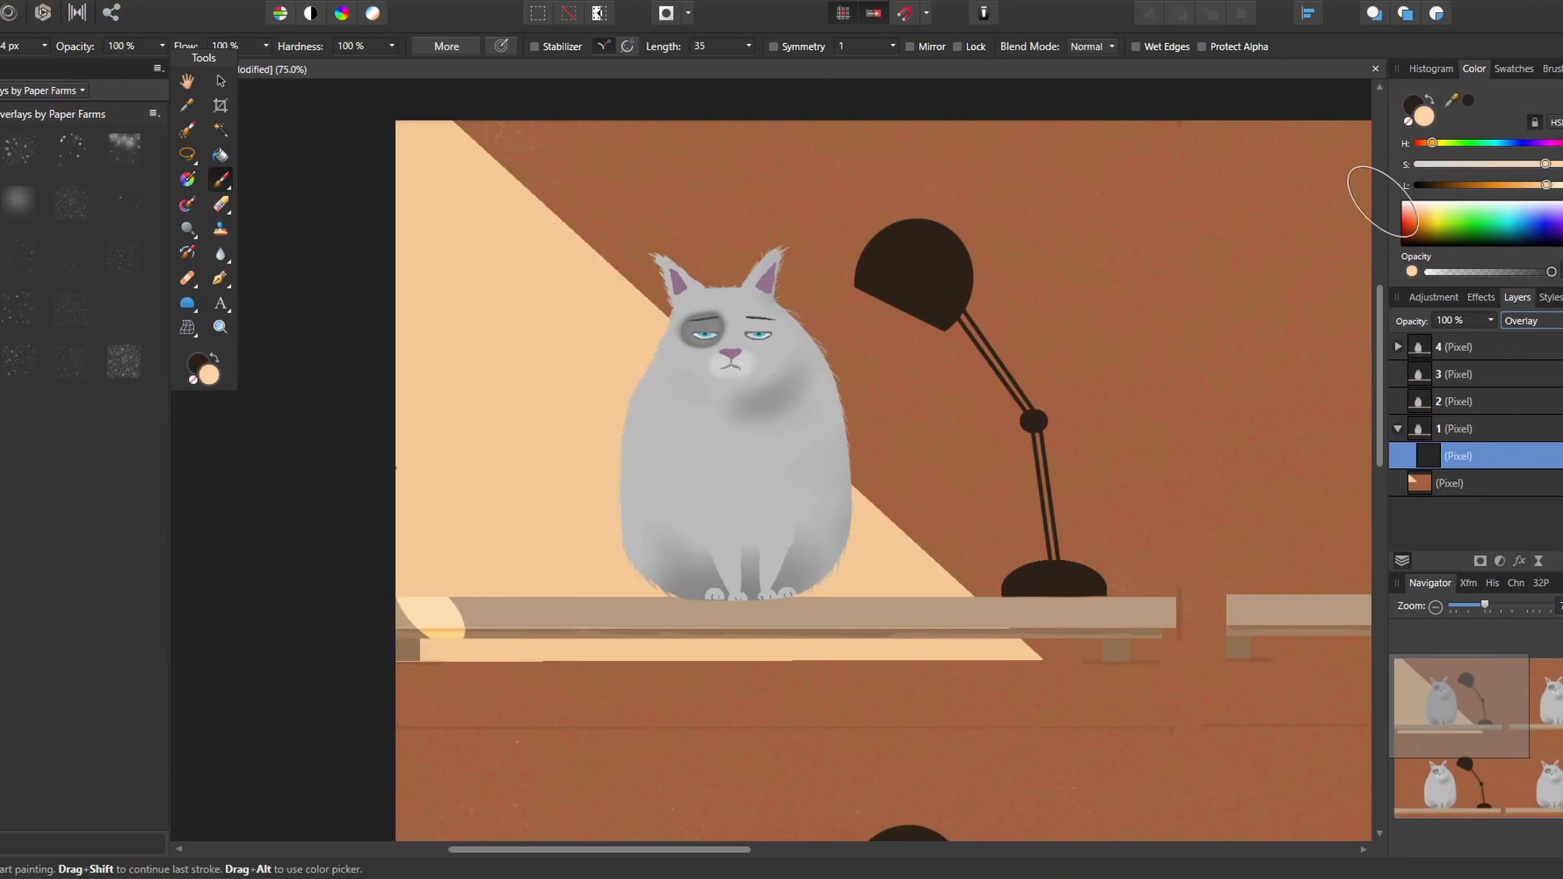
drag(187, 155, 286, 162)
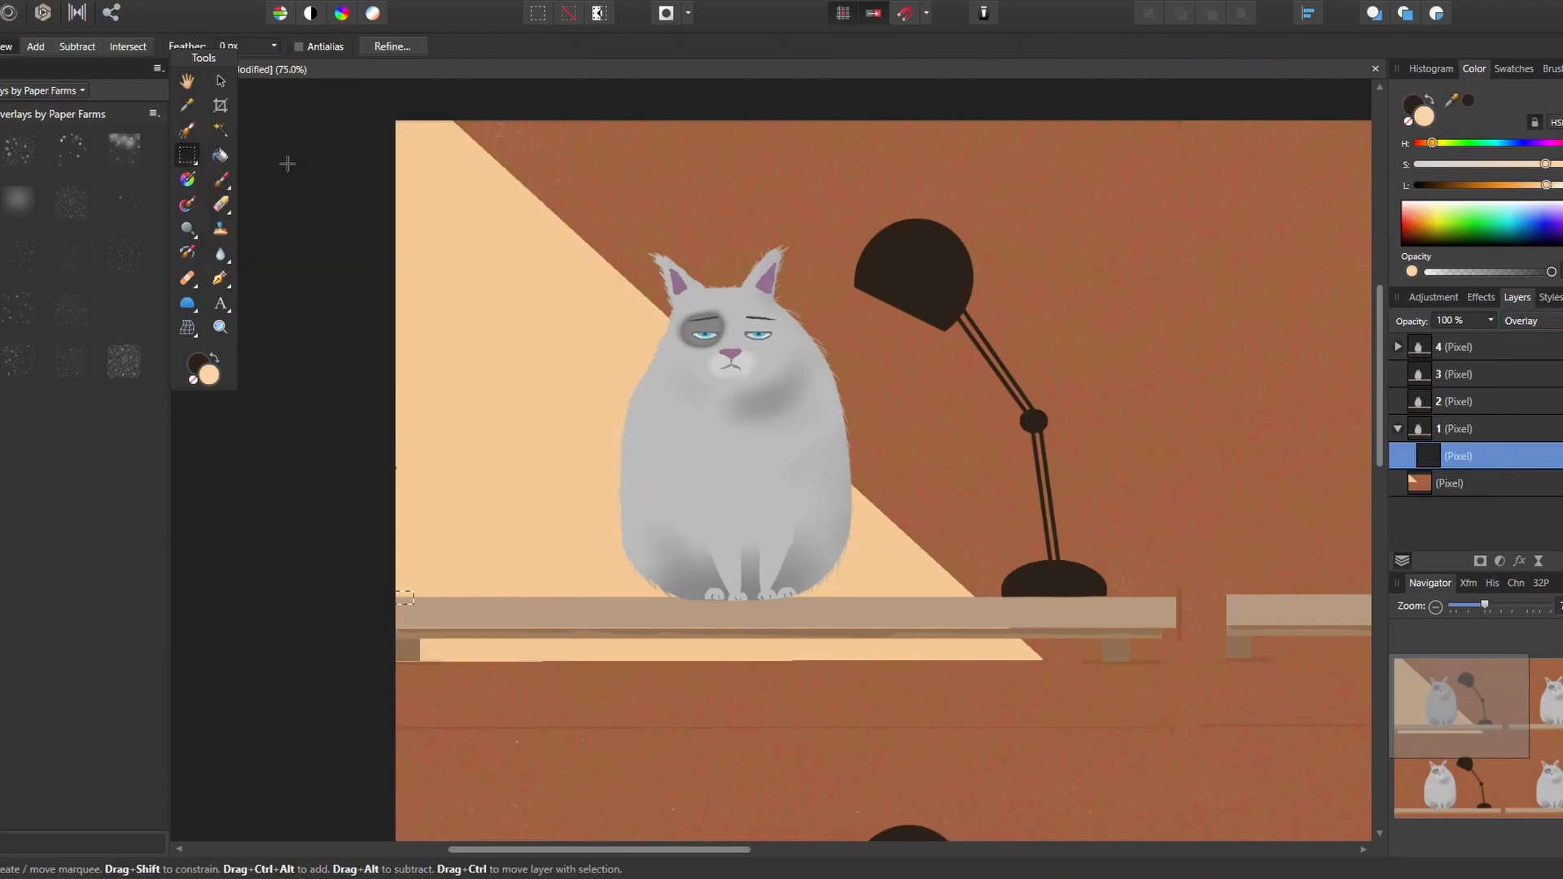
drag(673, 620, 666, 628)
click(220, 179)
drag(397, 611, 669, 612)
key(ctrl+d)
Extend the shelf light under the cat with a diagonal end by painting cream inside a triangular selection, and deselect
mouse_move(187, 155)
mouse_down()
mouse_move(245, 159)
mouse_move(249, 250)
mouse_up()
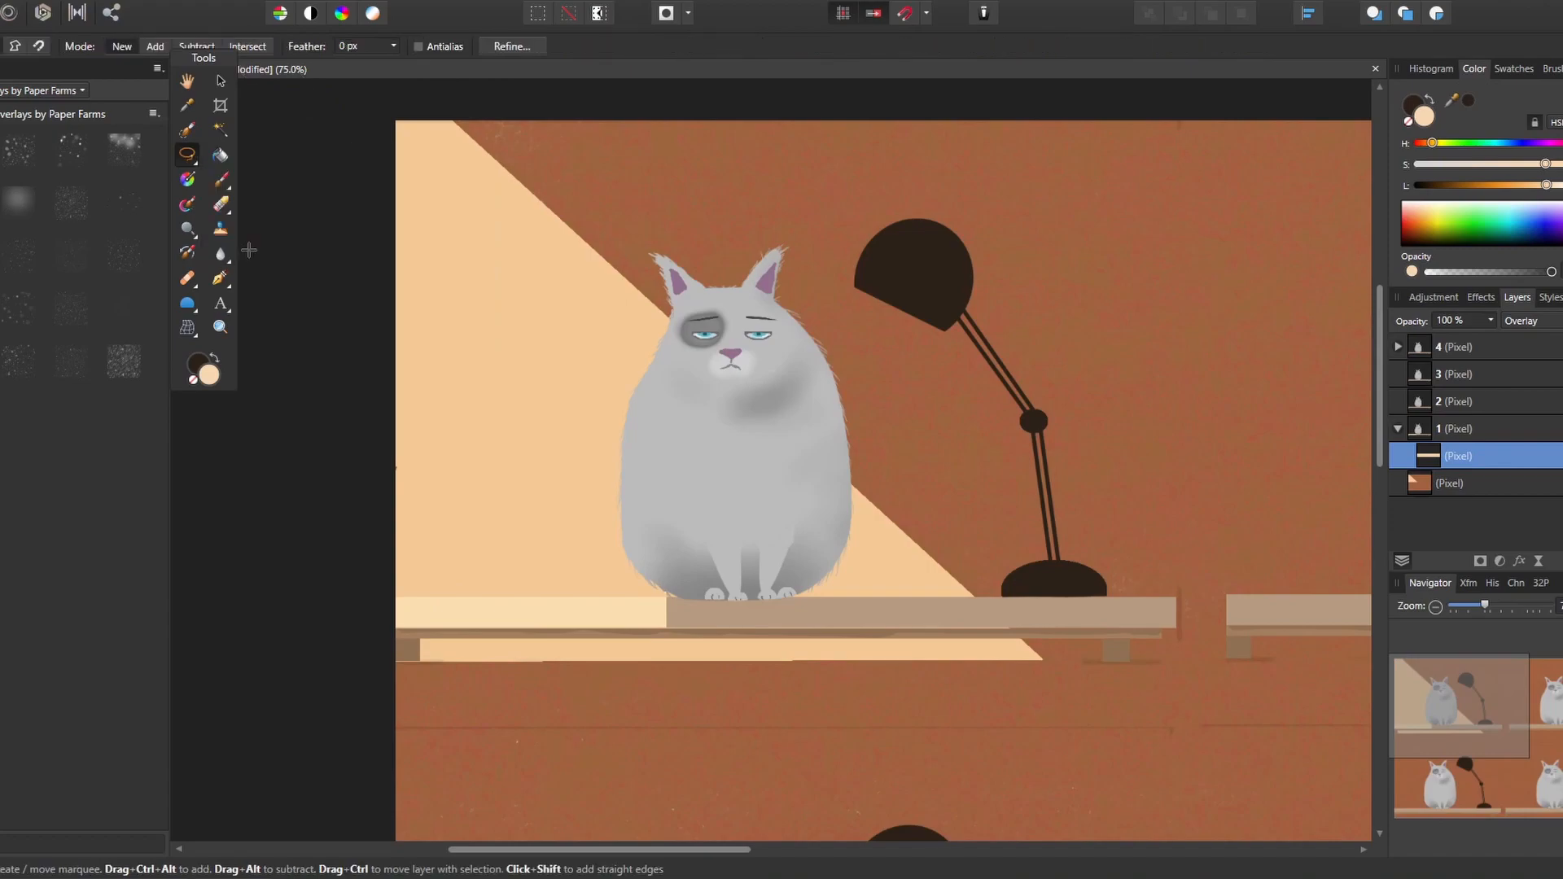
click(643, 585)
click(730, 629)
click(640, 629)
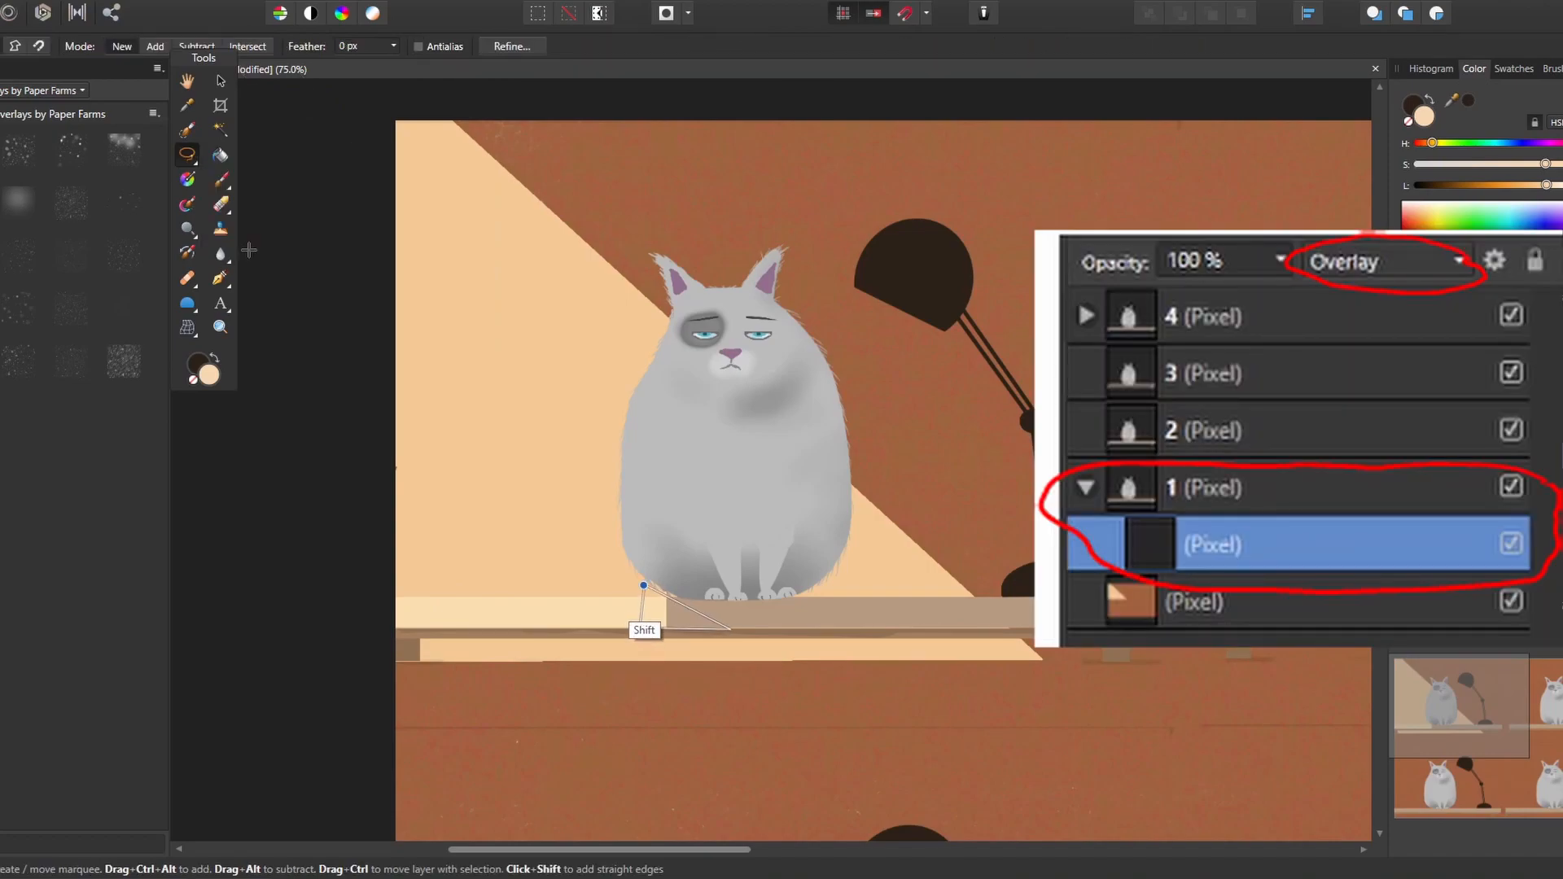
click(643, 585)
click(221, 180)
drag(658, 613, 718, 619)
click(232, 1)
click(251, 13)
Raise the cream colour's lightness and saturation while testing dabs on the left side of the first cat, undoing each test
click(621, 398)
key(ctrl+z)
drag(1546, 185, 1559, 186)
click(625, 379)
mouse_move(1545, 165)
mouse_down()
mouse_move(1525, 164)
mouse_move(1544, 186)
mouse_move(1560, 164)
mouse_up()
key(ctrl+z)
click(620, 376)
key(ctrl+z)
click(729, 394)
key(ctrl+z)
Paint cream light patches down the left side of the first cat from ear to base, undoing unwanted dabs
mouse_move(652, 362)
mouse_down()
mouse_move(630, 418)
mouse_move(632, 564)
mouse_up()
click(640, 377)
key(ctrl+z)
click(628, 380)
key(ctrl+z)
drag(643, 374, 611, 457)
click(643, 426)
key(ctrl+z)
click(656, 399)
key(ctrl+z)
click(620, 485)
key(ctrl+z)
click(655, 477)
click(663, 478)
drag(668, 360, 658, 259)
Choose a mixer brush with 25% flow, clean it, and blend the inner edges of the cream light on the first cat's body
click(188, 204)
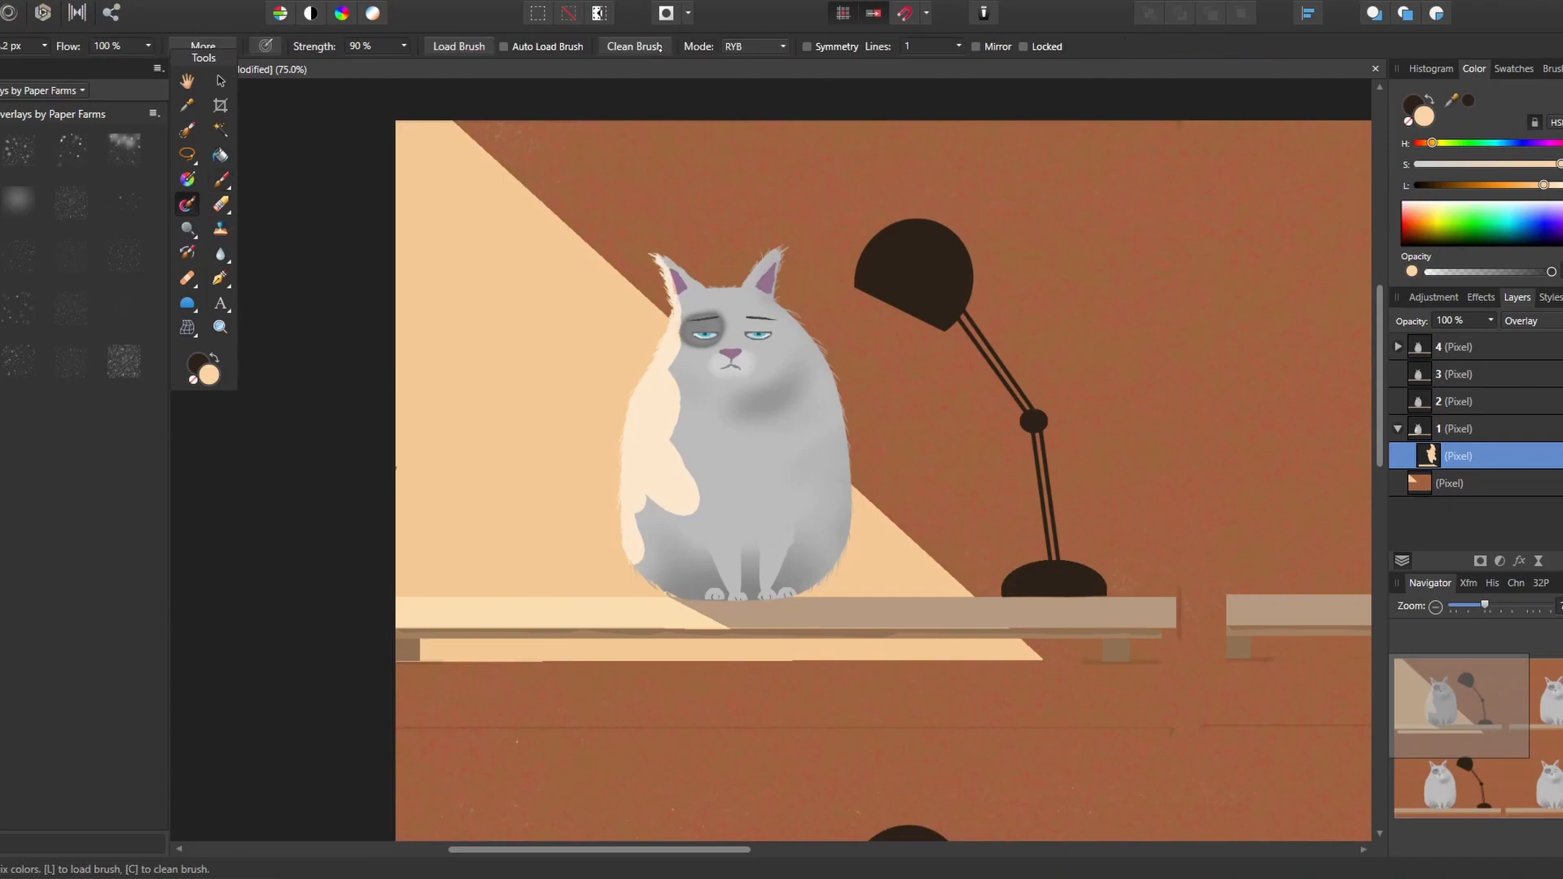
key(])
key(])
key(])
key(])
key(])
key(])
click(640, 51)
key(ctrl+z)
click(1551, 69)
click(1465, 92)
click(1417, 112)
click(1475, 305)
click(1474, 69)
drag(682, 464, 677, 344)
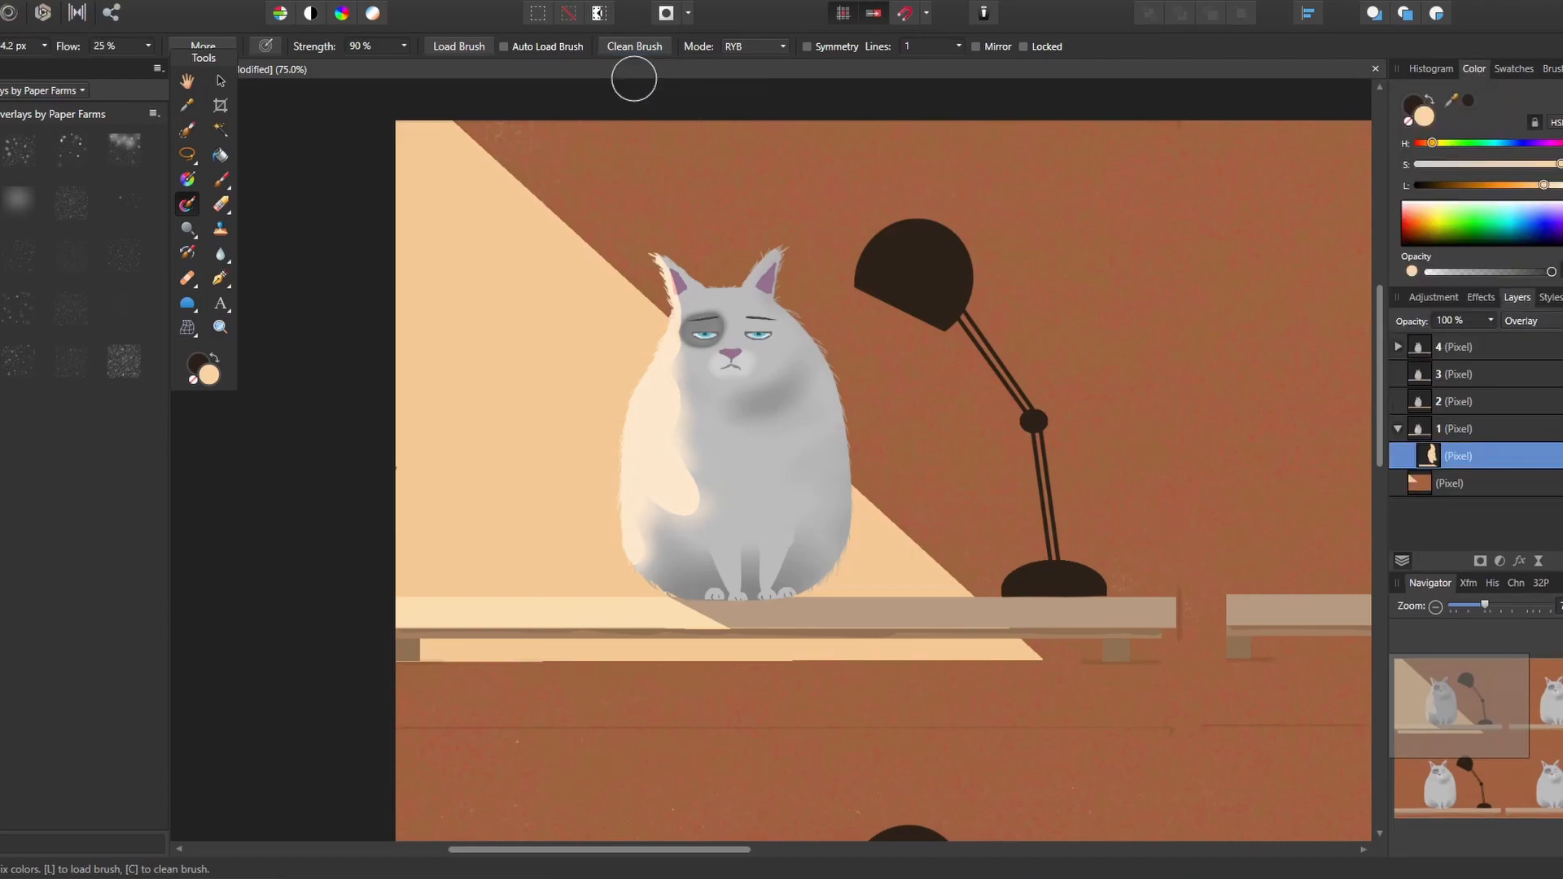
drag(691, 518, 700, 473)
Reduce the mixer brush size and blend soft light into the first cat's face, chest and outer fur
key(bracketleft)
key(bracketleft)
key(bracketleft)
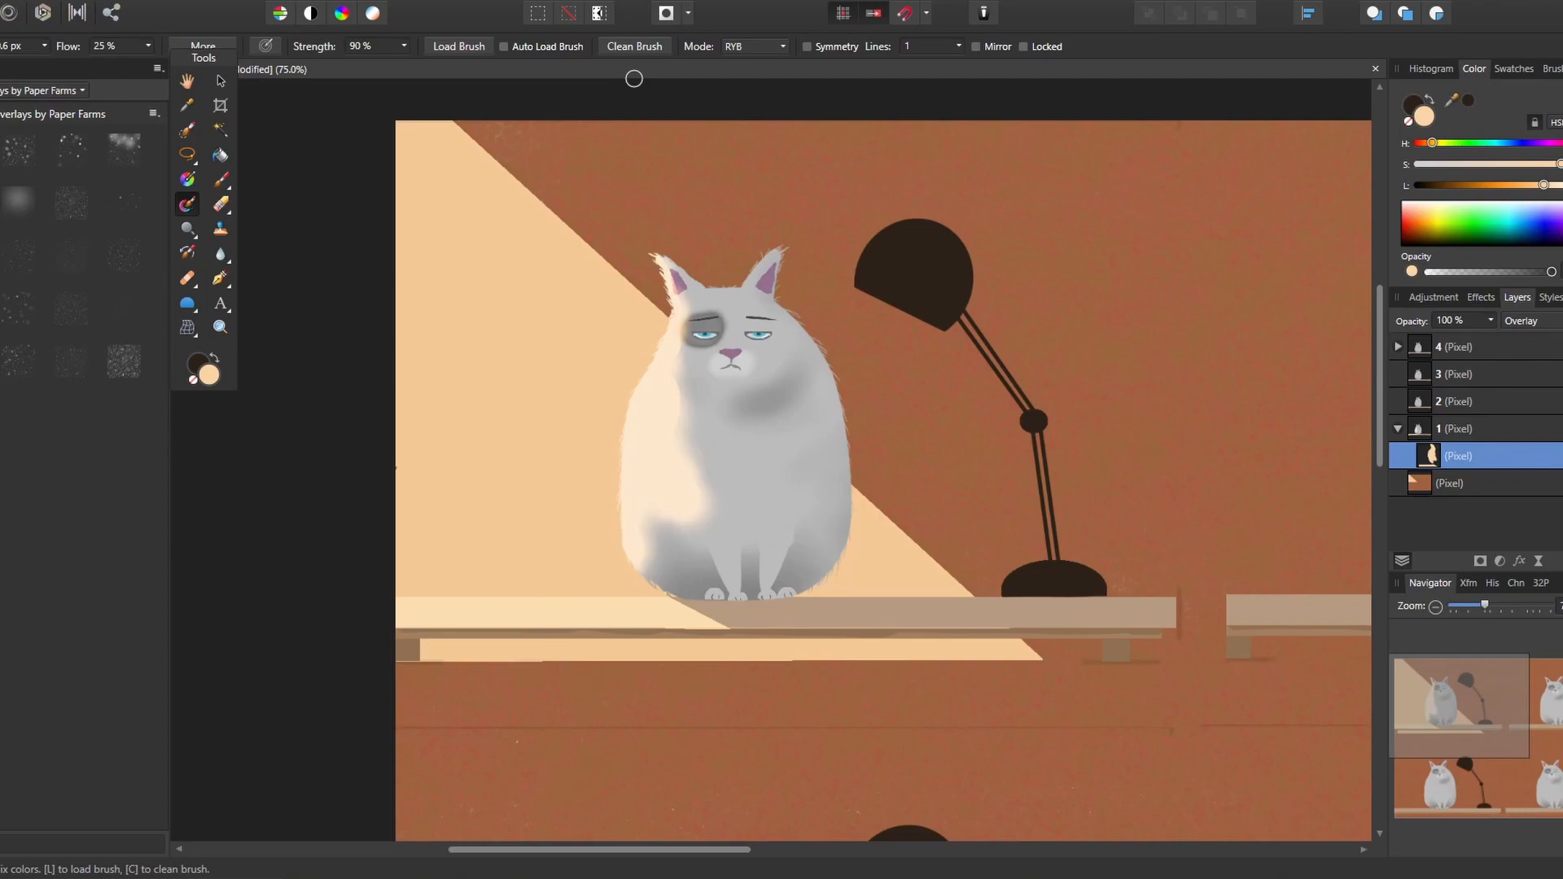
drag(684, 414, 699, 404)
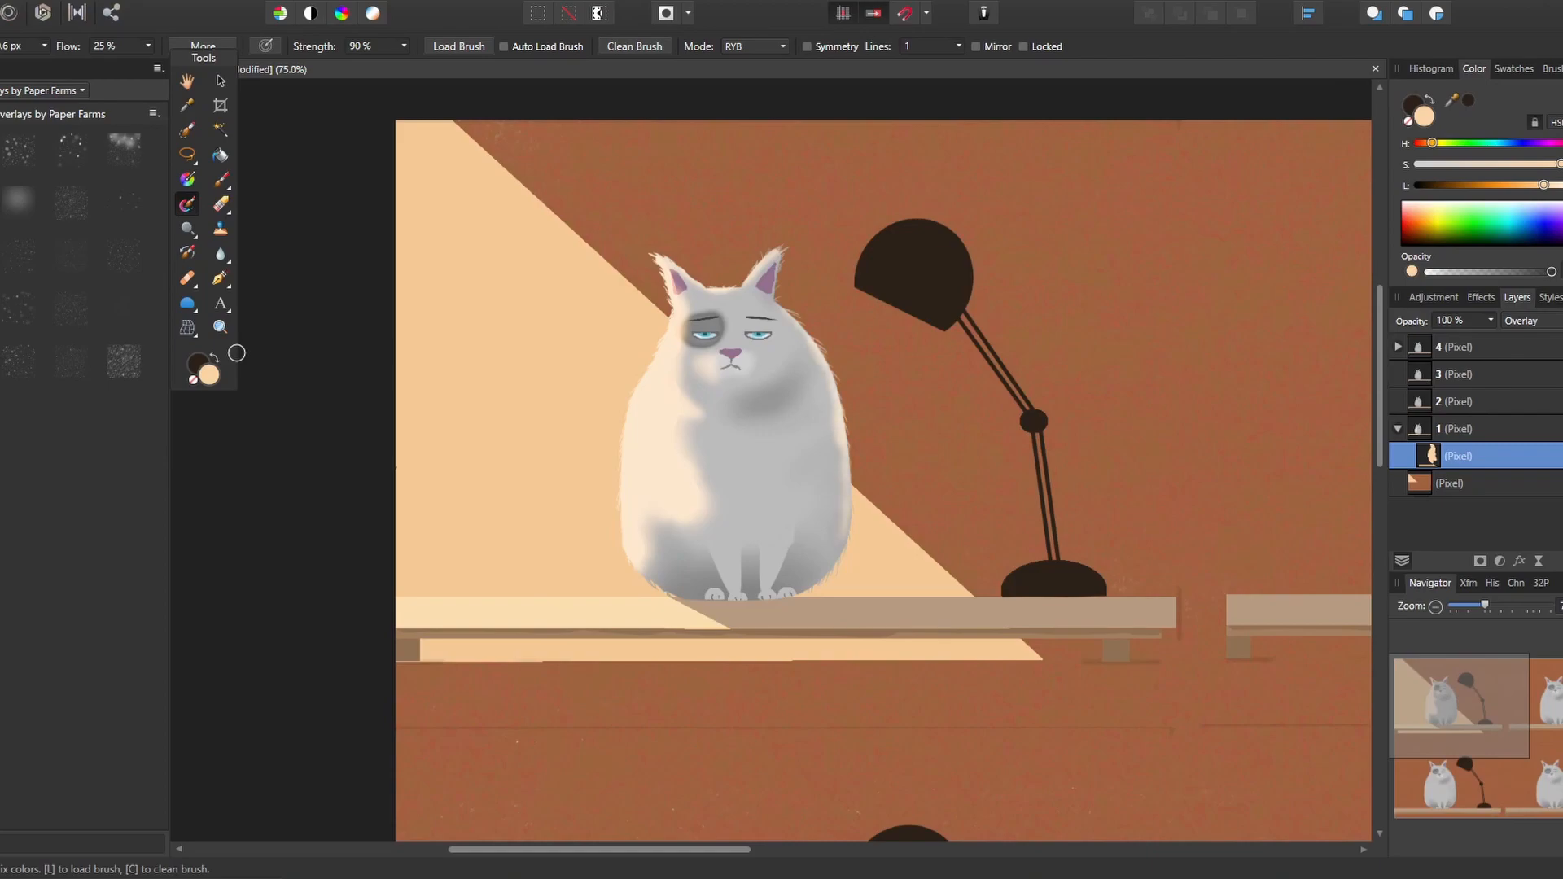
Paint cream light on the upper left of the first lamp's shade with the paint brush, undoing unwanted strokes
click(220, 180)
mouse_move(865, 262)
mouse_down()
mouse_move(893, 233)
mouse_move(862, 285)
mouse_move(920, 223)
mouse_up()
key(ctrl+z)
drag(863, 264, 865, 281)
key(ctrl+z)
key(ctrl+z)
drag(902, 232, 944, 224)
drag(861, 286, 881, 254)
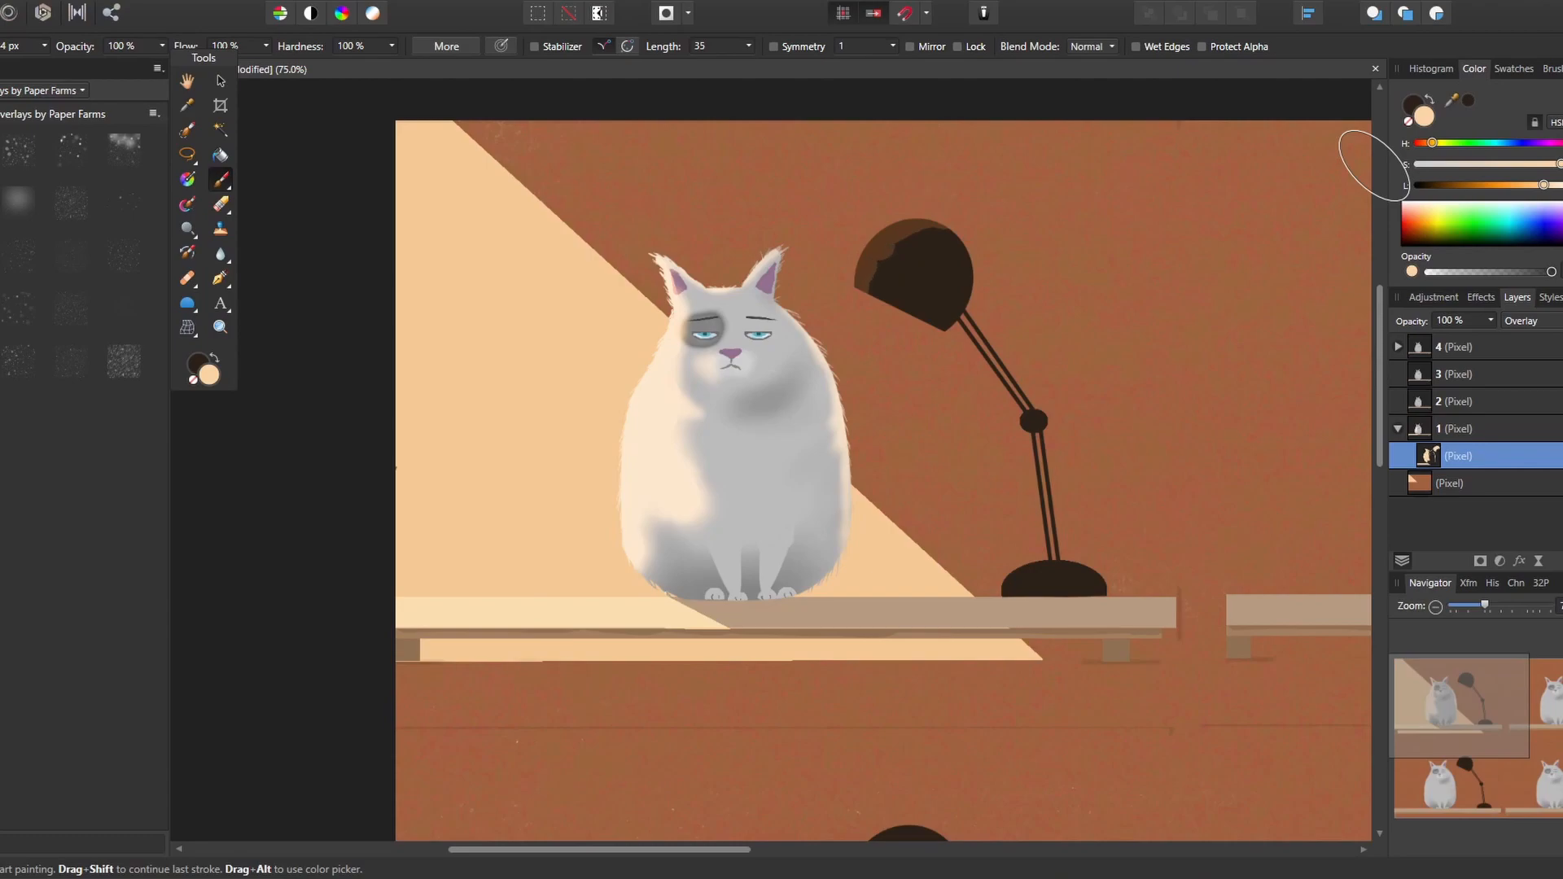
Paint cream light on the left of the first lamp's base and on the shelf beside it, undoing unwanted strokes
drag(1006, 593, 1034, 568)
key(ctrl+z)
drag(1012, 597, 894, 601)
key(ctrl+z)
key(ctrl+z)
drag(934, 598, 920, 597)
drag(940, 603, 1000, 600)
key(ctrl+z)
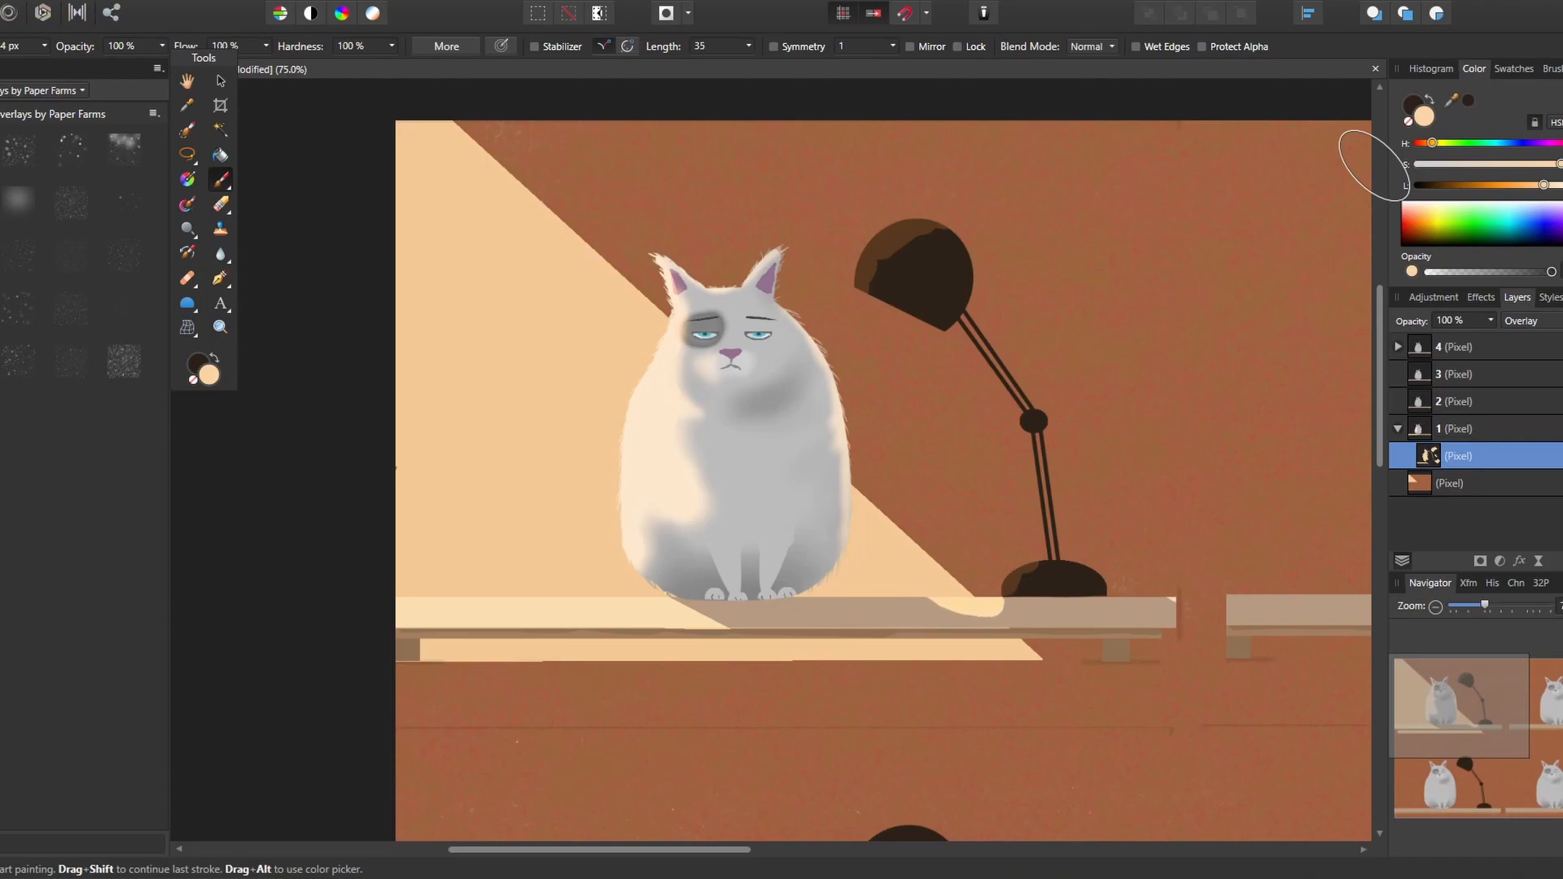
Blend the edges of the light on the first lamp and the nearby shelf using the cleaned mixer brush
key(b)
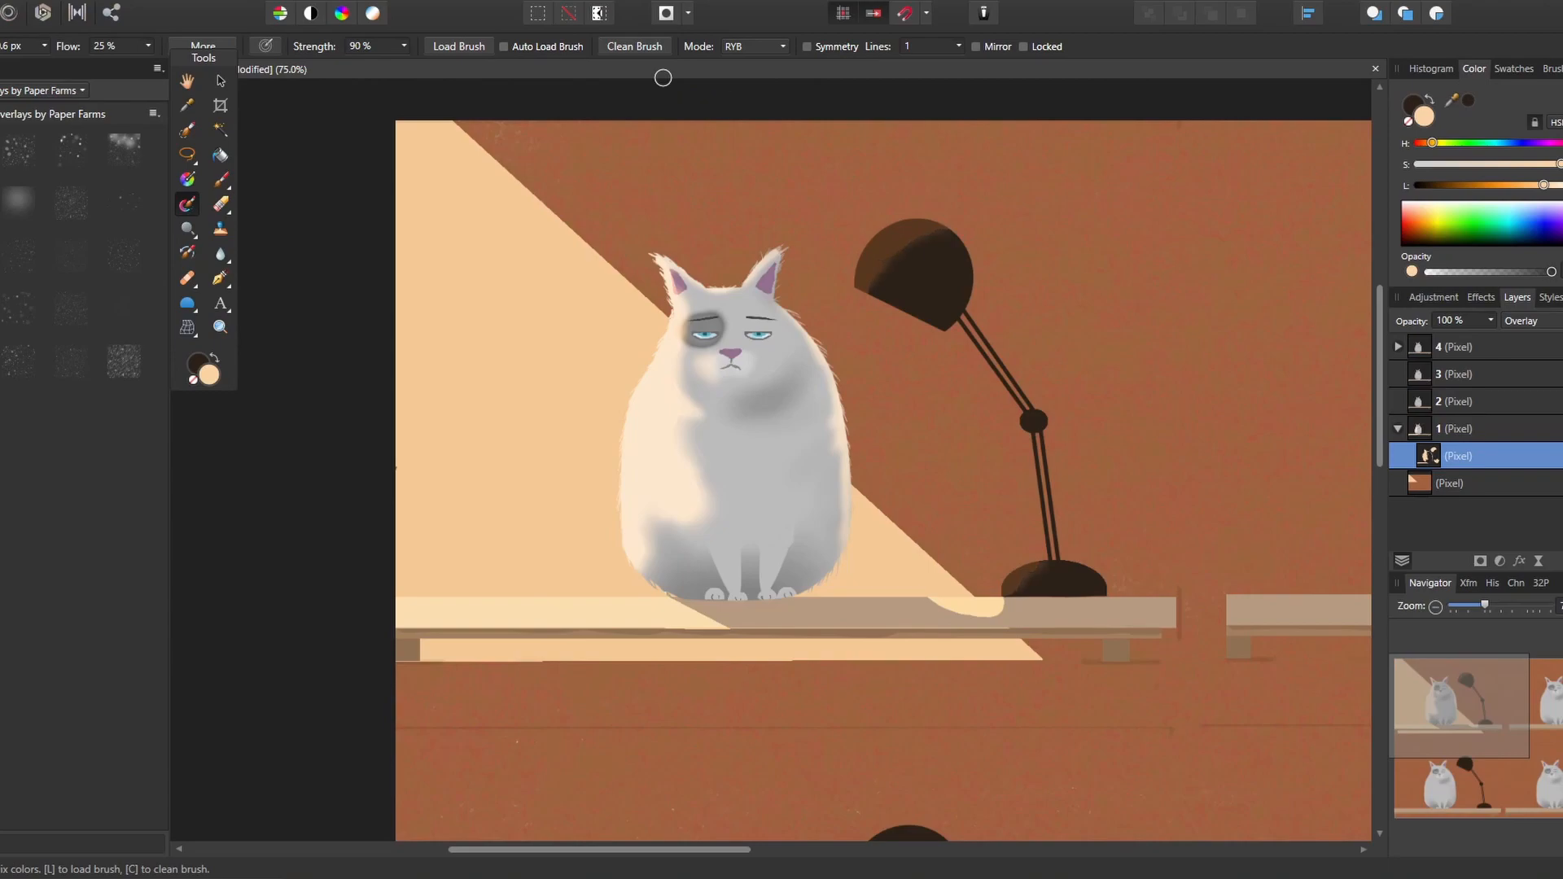
click(639, 48)
mouse_move(997, 609)
mouse_down()
mouse_move(1010, 613)
mouse_move(986, 616)
mouse_up()
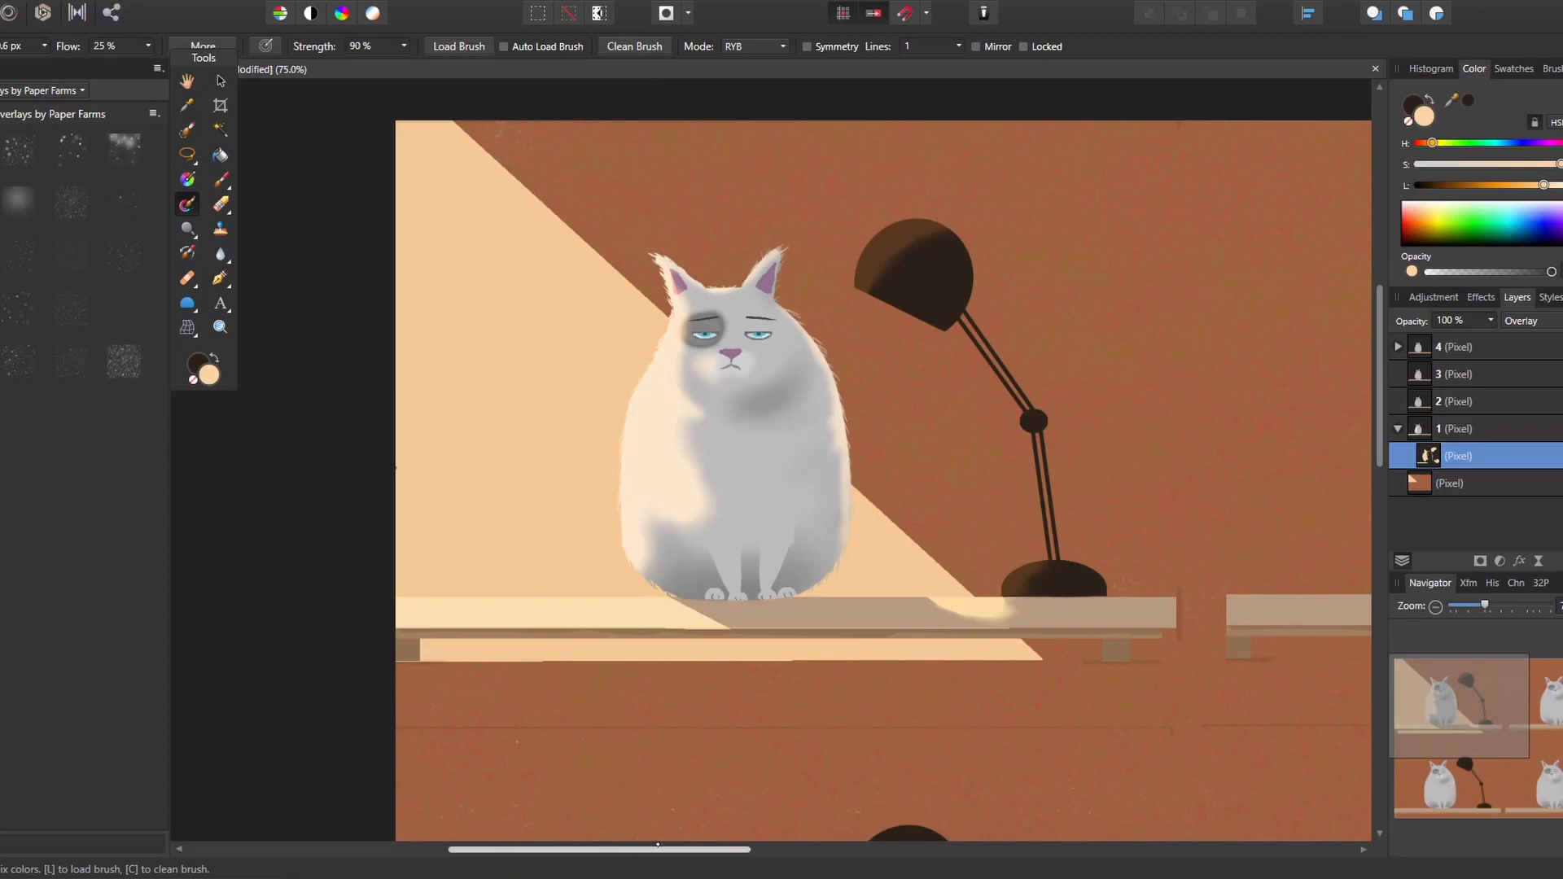
Add a new pixel layer nested inside layer 2 for the second cat and set its blend mode to Overlay
drag(654, 841, 1020, 849)
key(ctrl+shift+n)
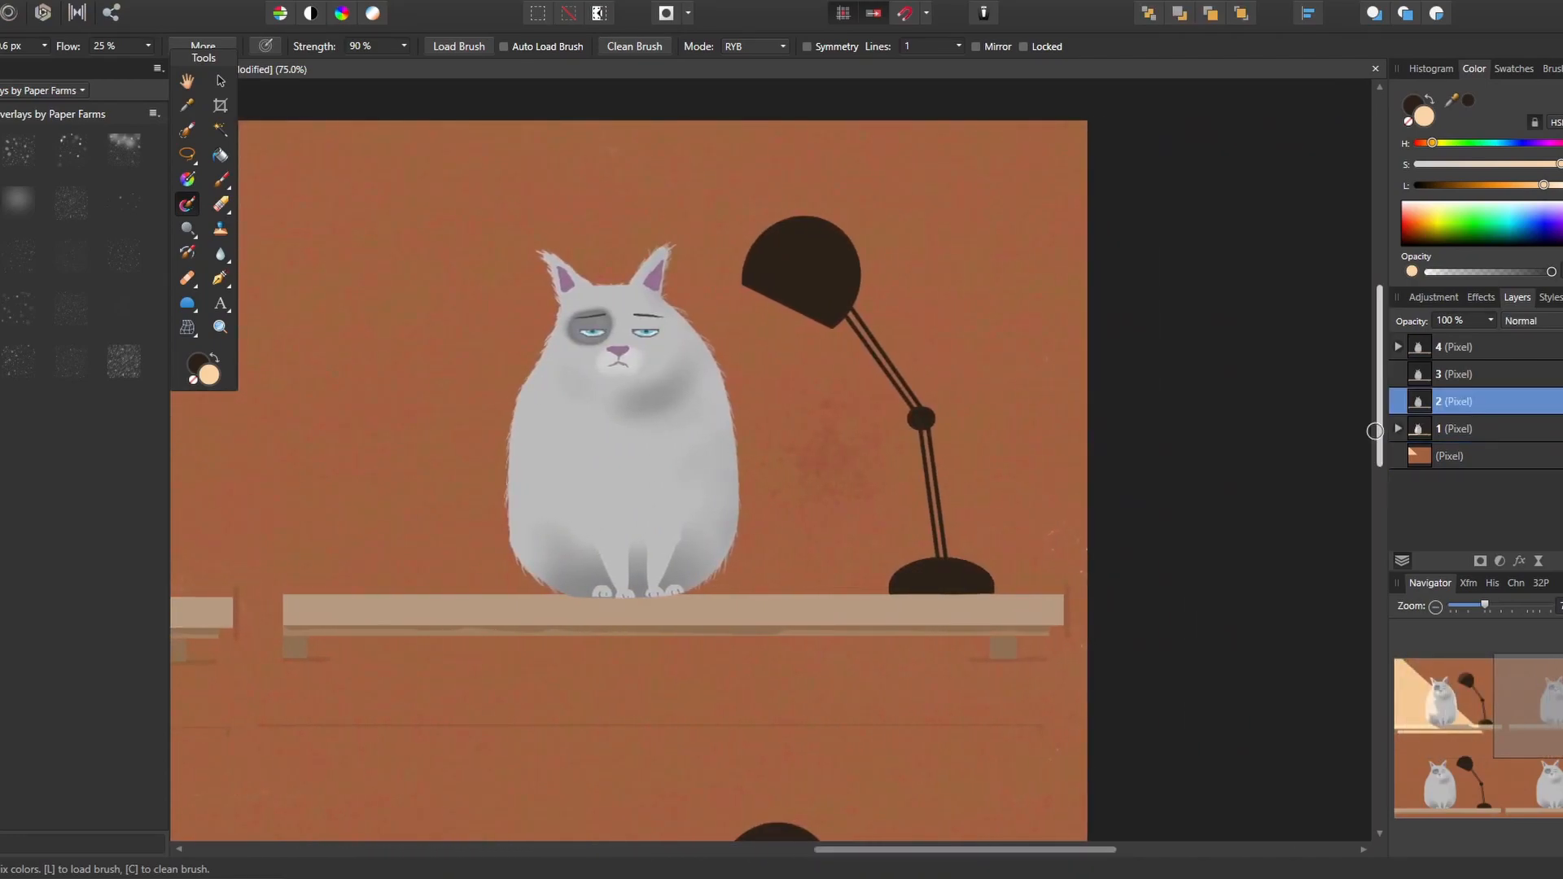
drag(1485, 401, 1486, 429)
click(1531, 320)
click(1522, 576)
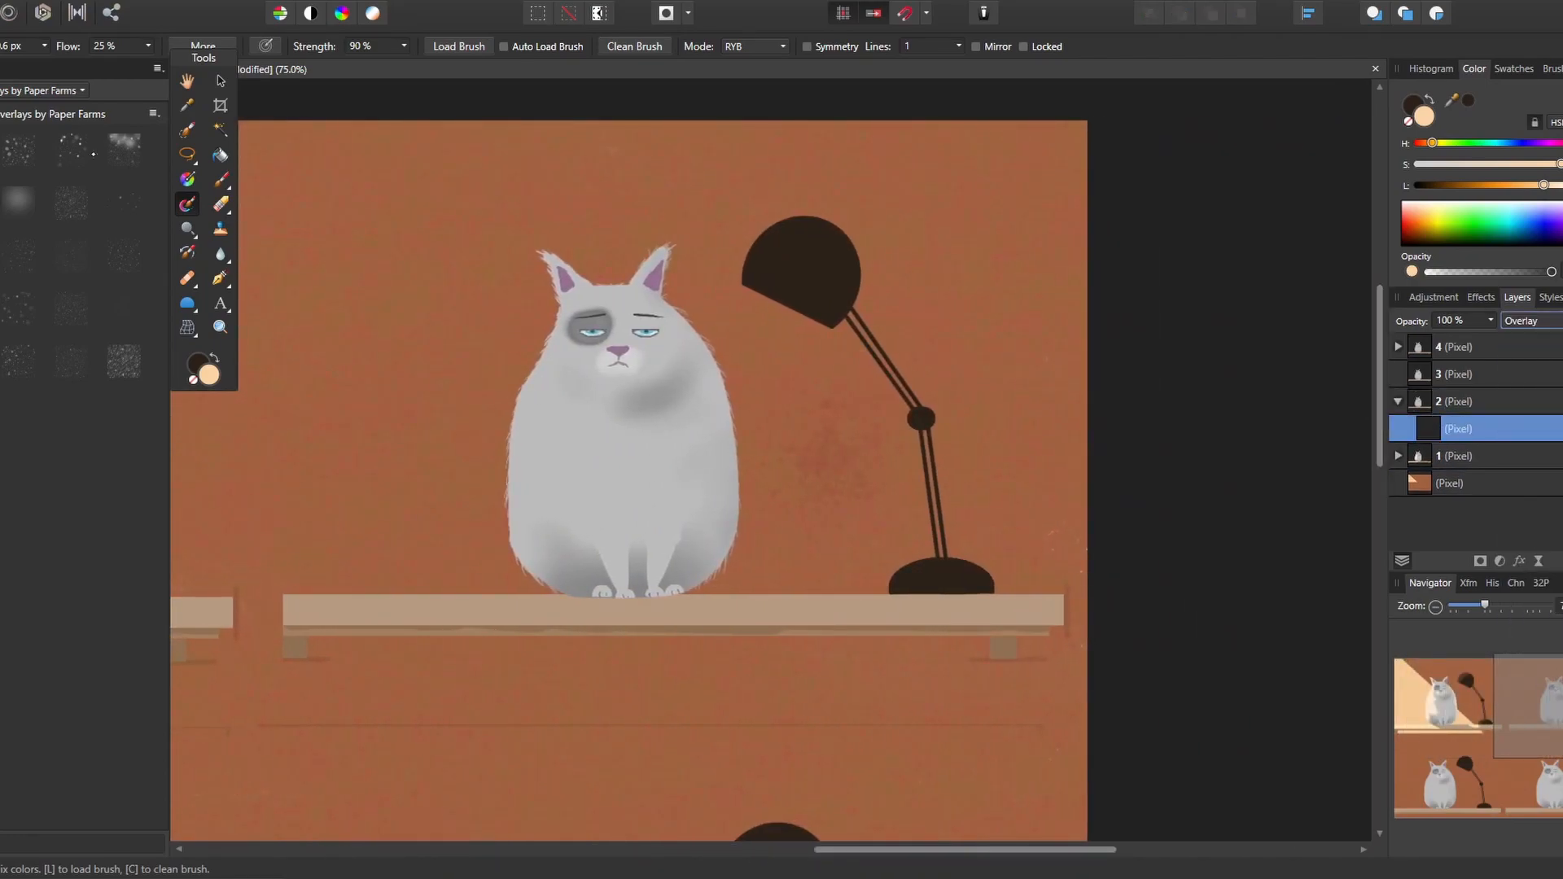
Set the paint colour to a muted pink and paint a light patch over the lower left of the second cat
click(222, 180)
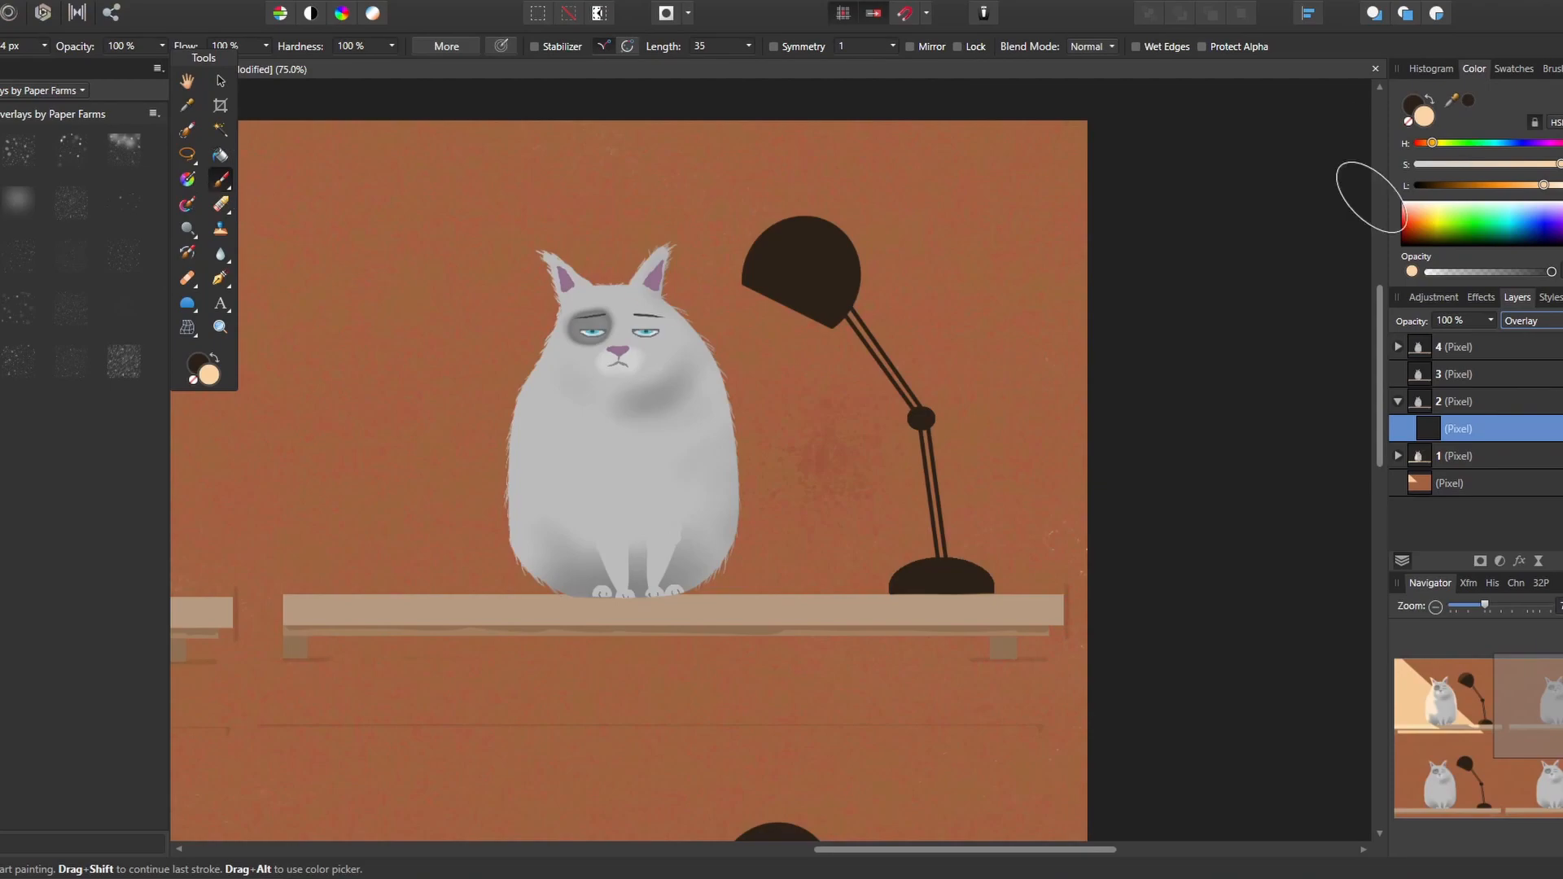
click(1560, 143)
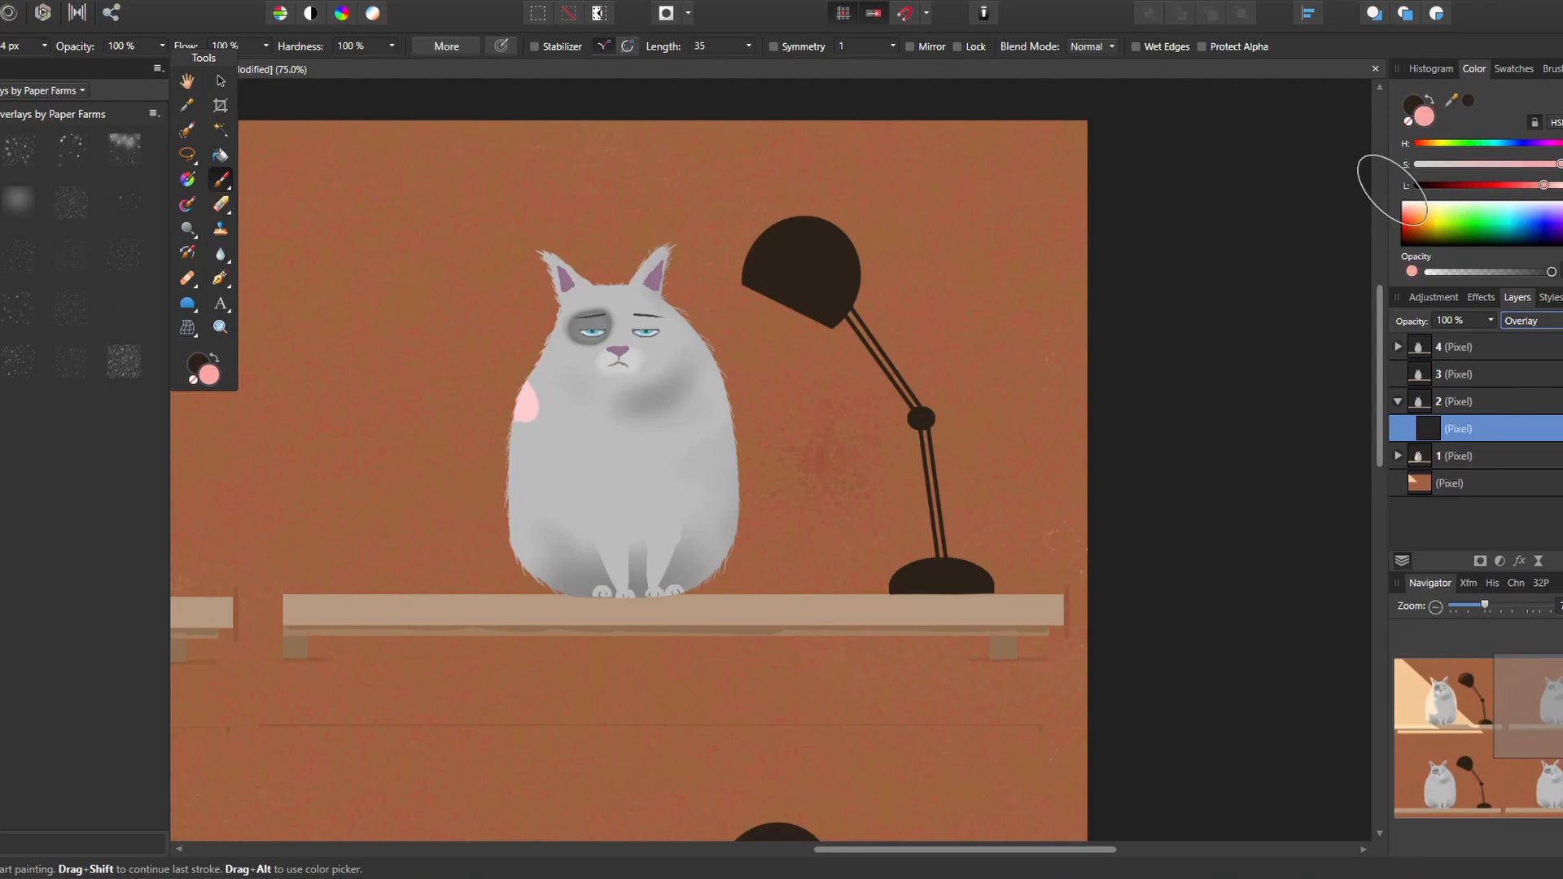
drag(1556, 165, 1527, 164)
mouse_move(482, 471)
mouse_down()
mouse_move(547, 486)
mouse_move(526, 505)
mouse_move(540, 508)
mouse_move(544, 569)
mouse_up()
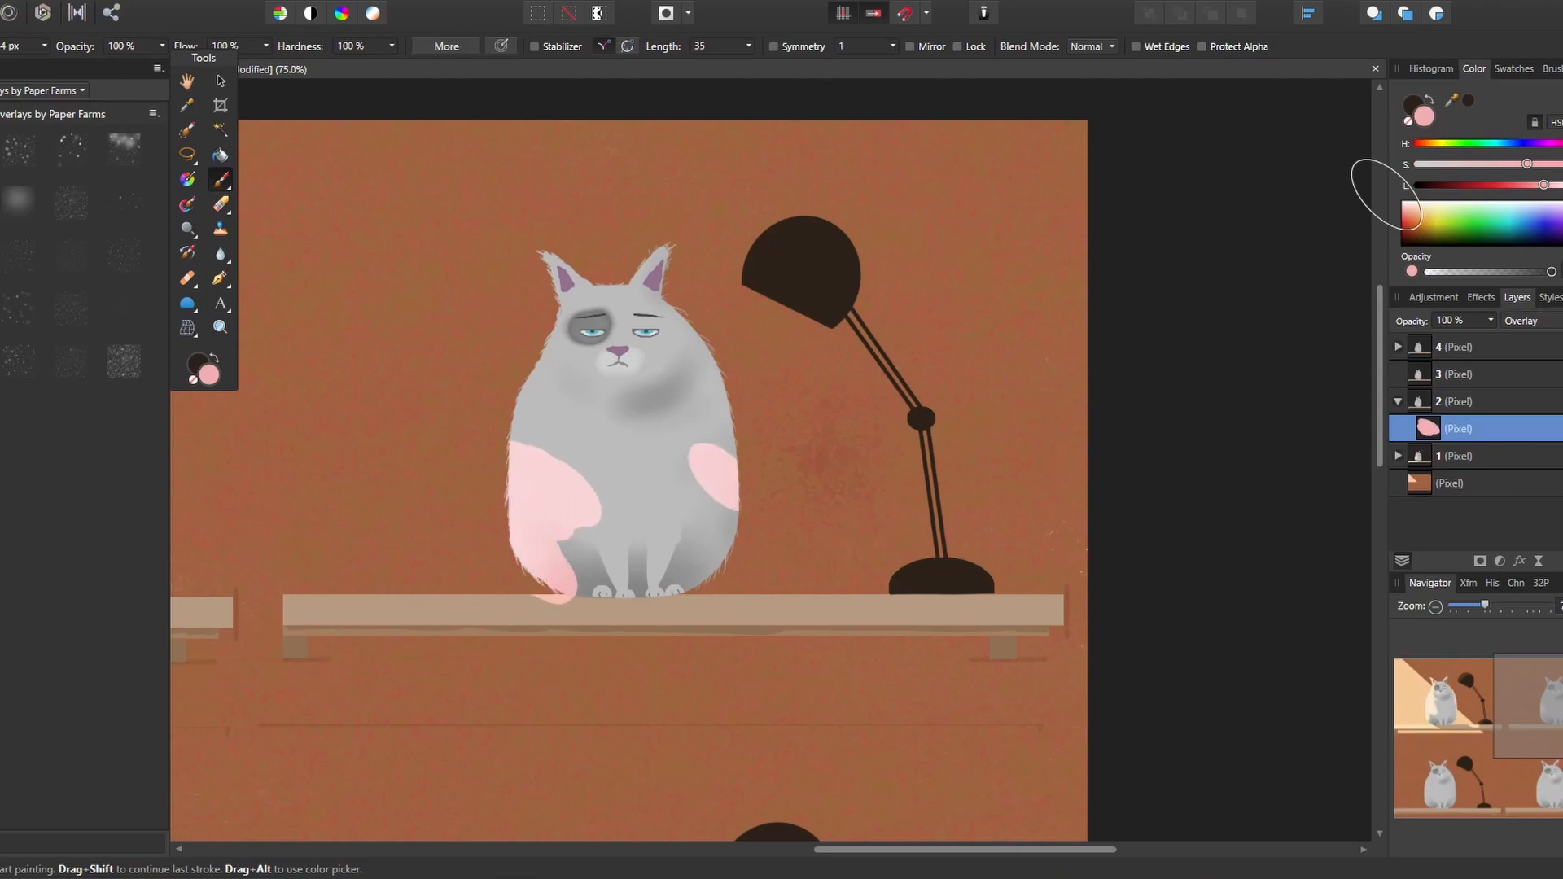
drag(610, 502, 541, 427)
Paint pink light along the shelf's top edge beside the second cat and lamp, and on the left of the lamp base
drag(521, 570, 285, 599)
drag(431, 605, 285, 604)
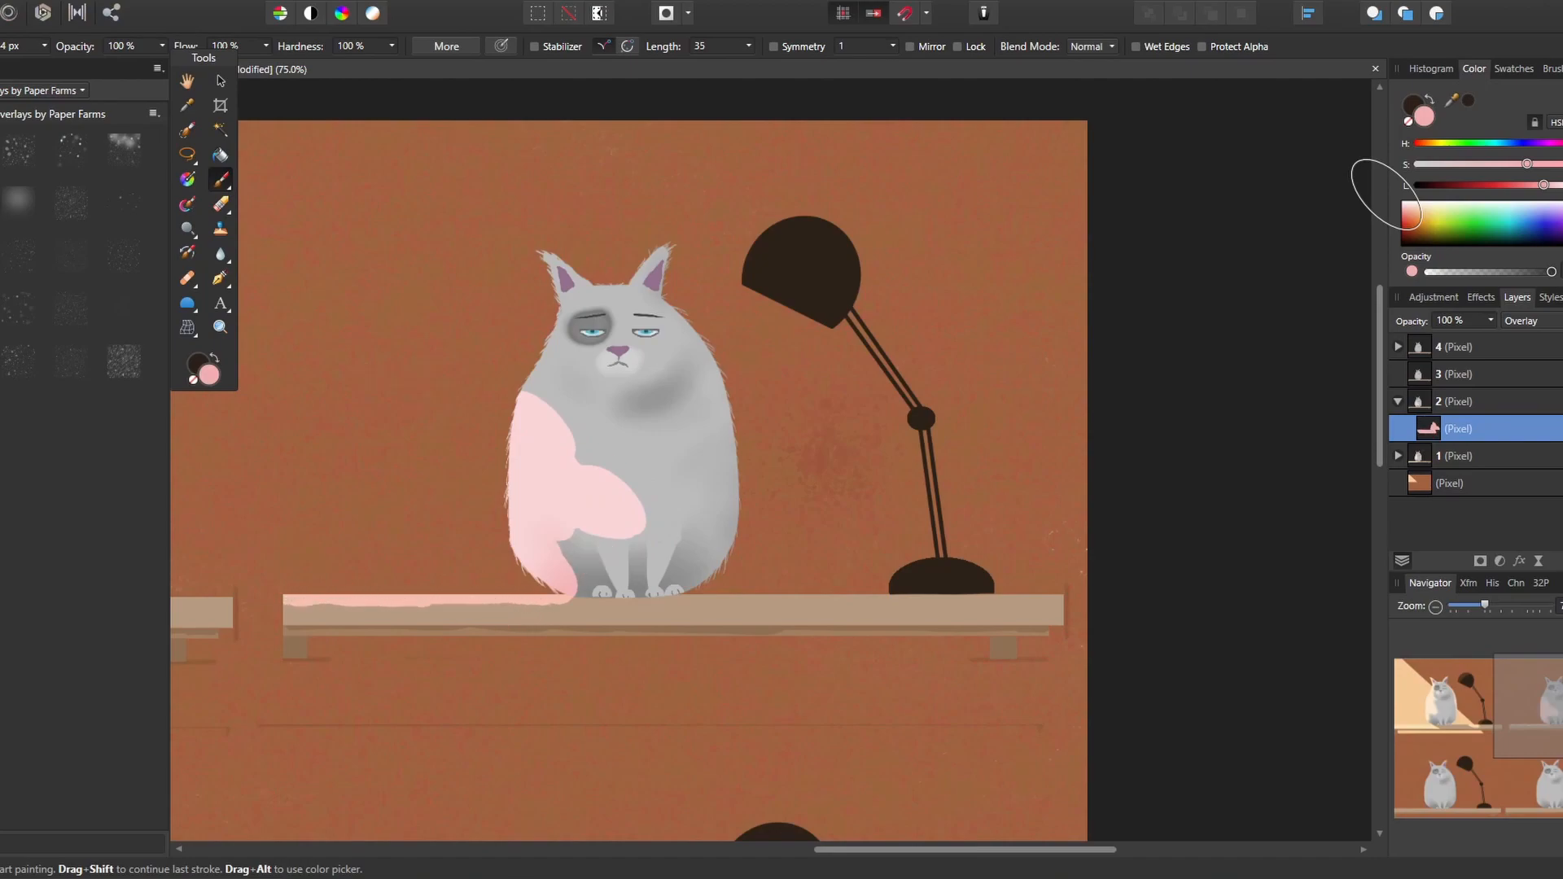
drag(879, 562, 891, 540)
drag(796, 563, 857, 565)
Adjust the pink's lightness and saturation and paint it on the second lamp's joint, lower arm and base
click(1403, 220)
click(1404, 207)
drag(1527, 164, 1478, 174)
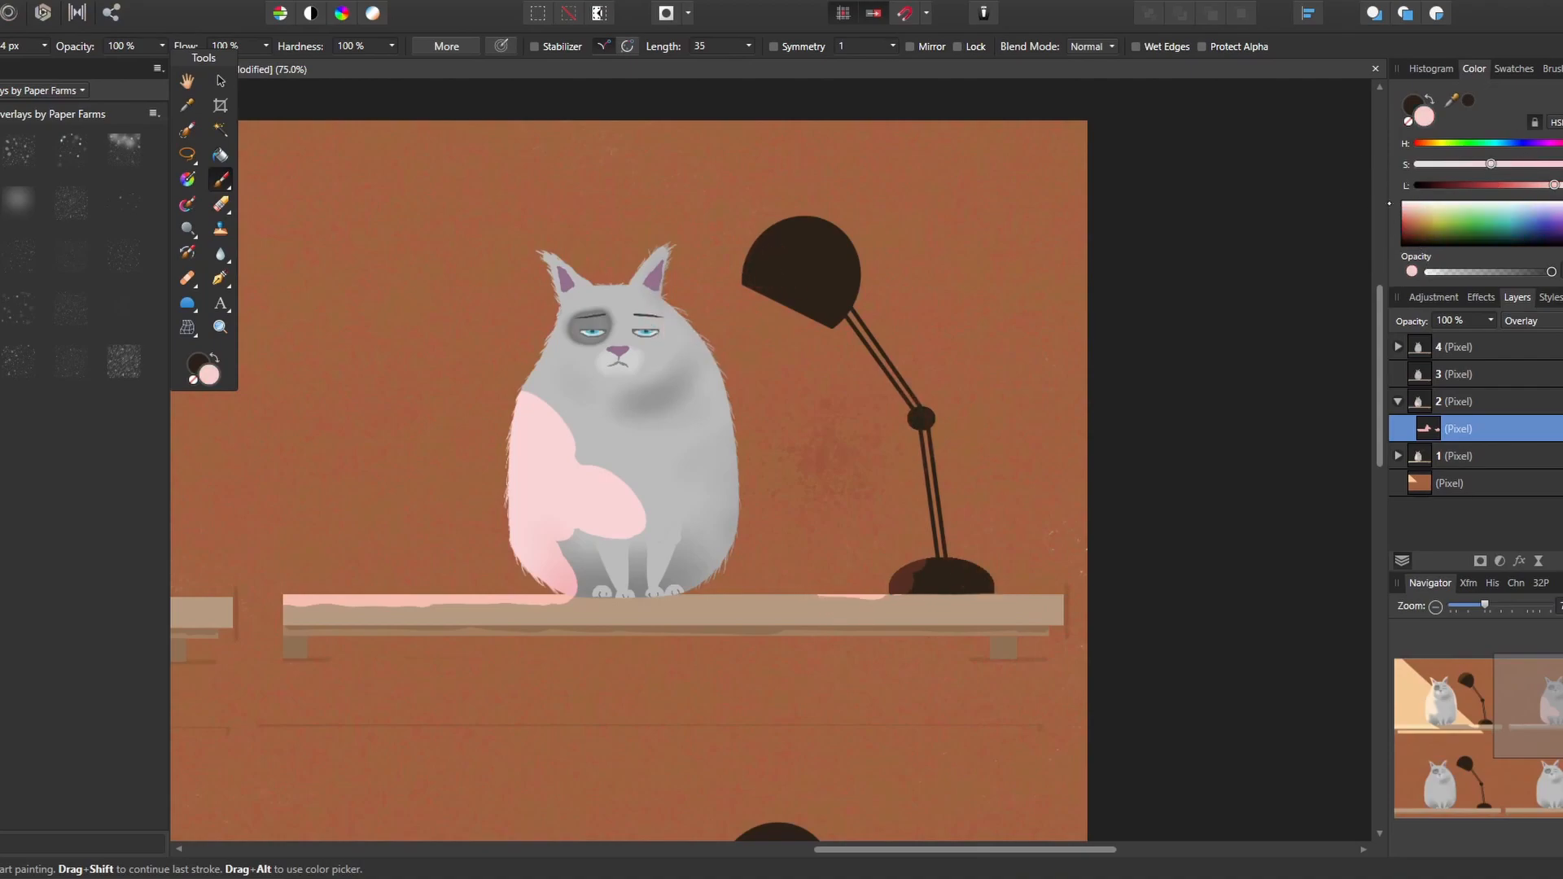
click(1403, 218)
mouse_move(901, 462)
mouse_down()
mouse_move(907, 493)
mouse_move(920, 453)
mouse_up()
click(1404, 203)
click(1403, 209)
drag(914, 588, 927, 568)
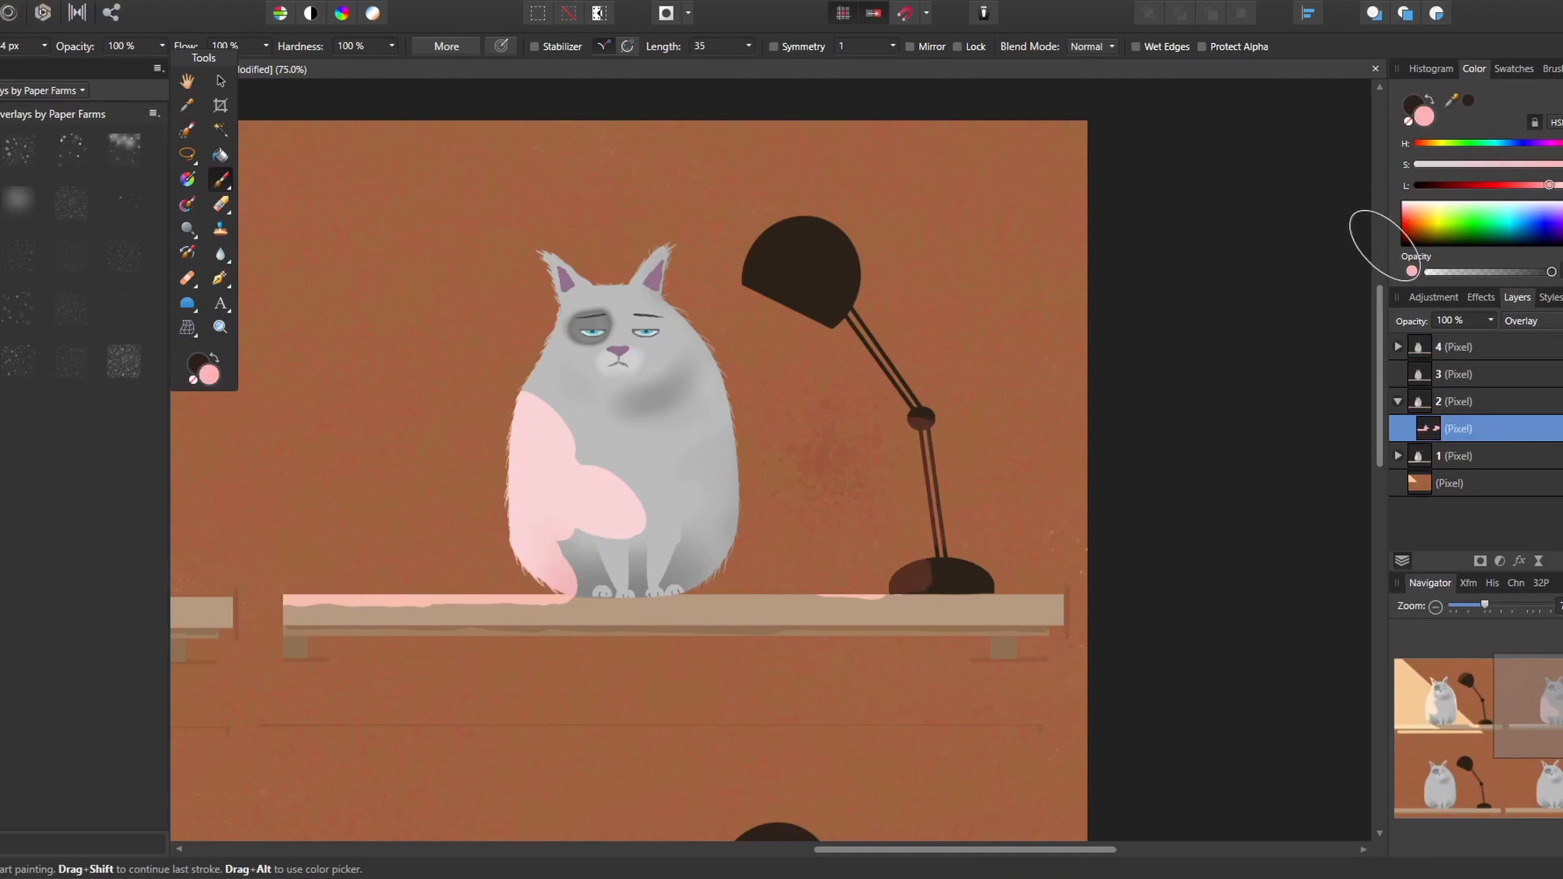
Switch to a deeper pink-red and paint the second lamp's lower arm and base, undoing stray strokes
mouse_move(1549, 185)
mouse_down()
mouse_move(1502, 185)
mouse_move(1562, 186)
mouse_move(1512, 186)
mouse_up()
drag(926, 472, 935, 513)
mouse_move(894, 562)
mouse_down()
mouse_move(913, 569)
mouse_move(904, 432)
mouse_up()
click(747, 565)
key(ctrl+z)
key(ctrl+z)
key(ctrl+z)
drag(1512, 185, 1531, 185)
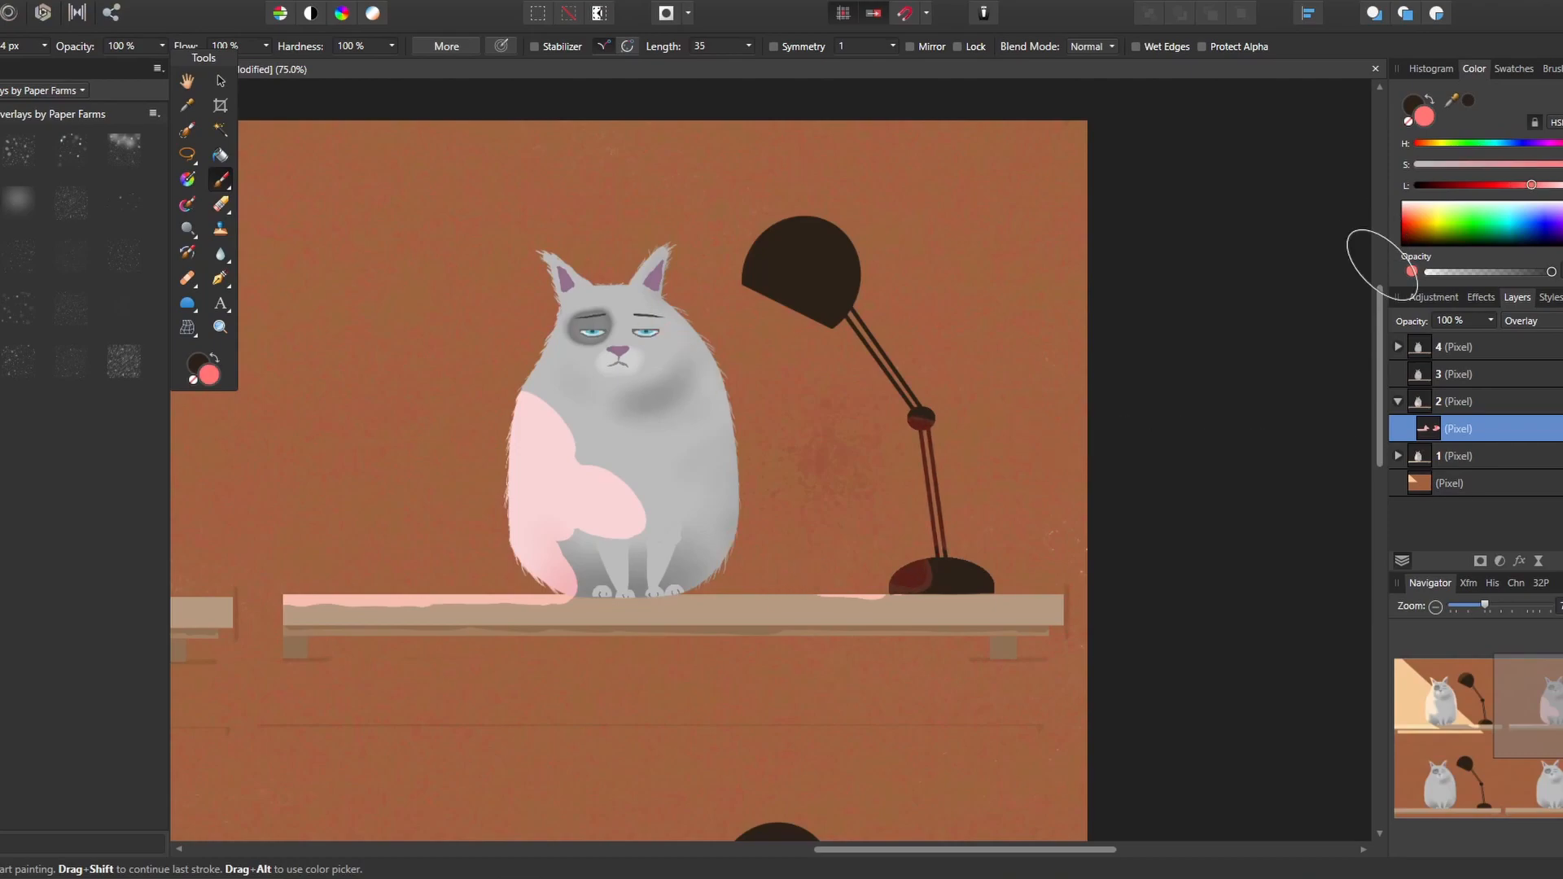
Clean the mixer brush and blend the edges of the pink light on the second cat's body and along the shelf
click(187, 204)
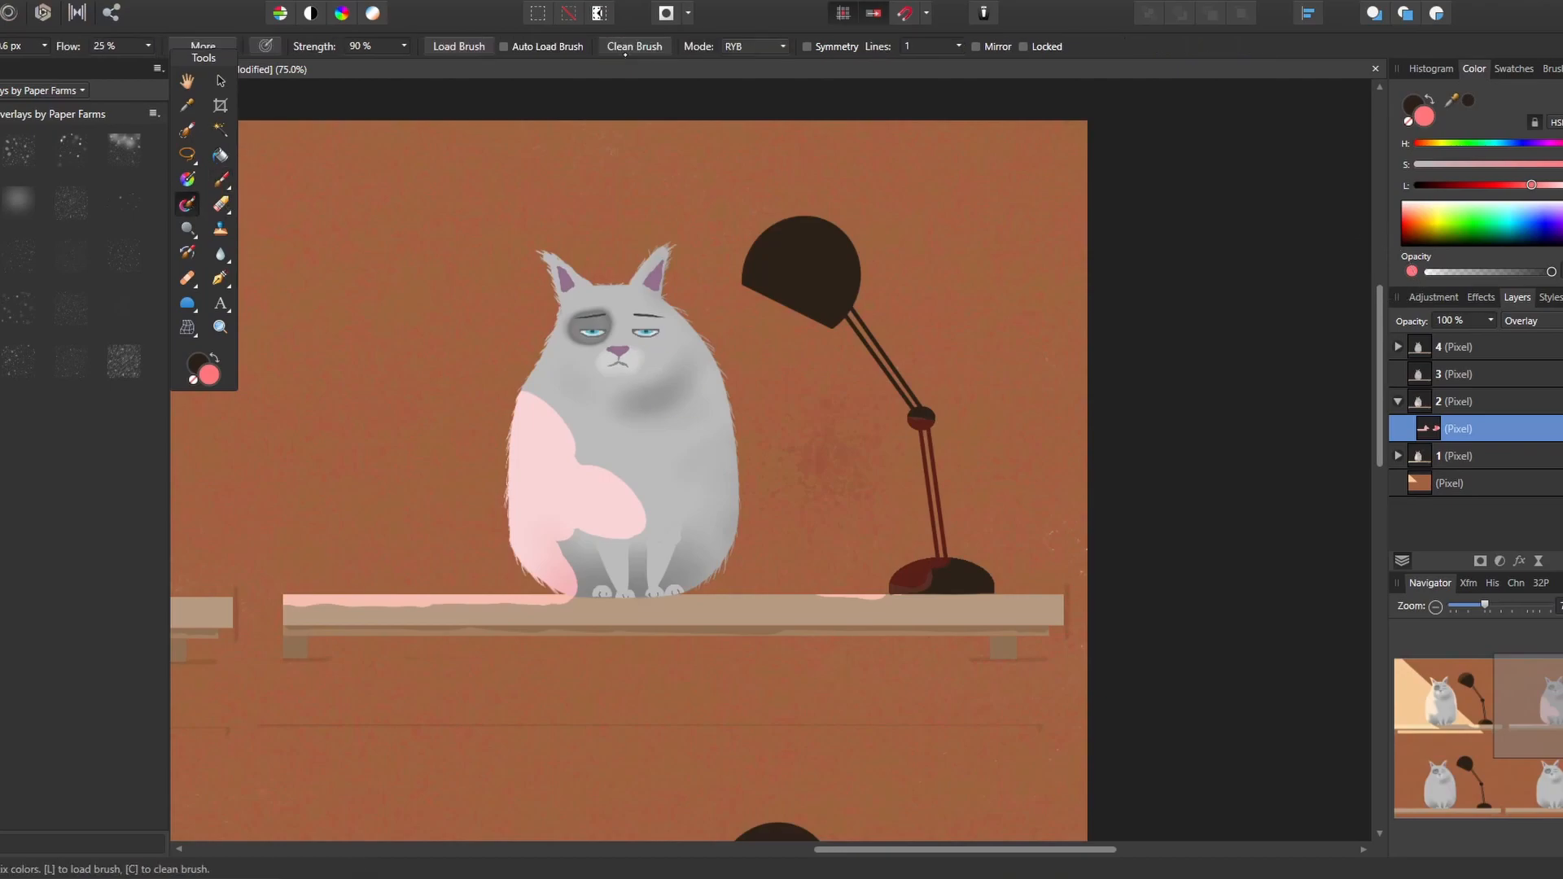
click(627, 46)
drag(576, 534, 648, 521)
drag(588, 464, 658, 498)
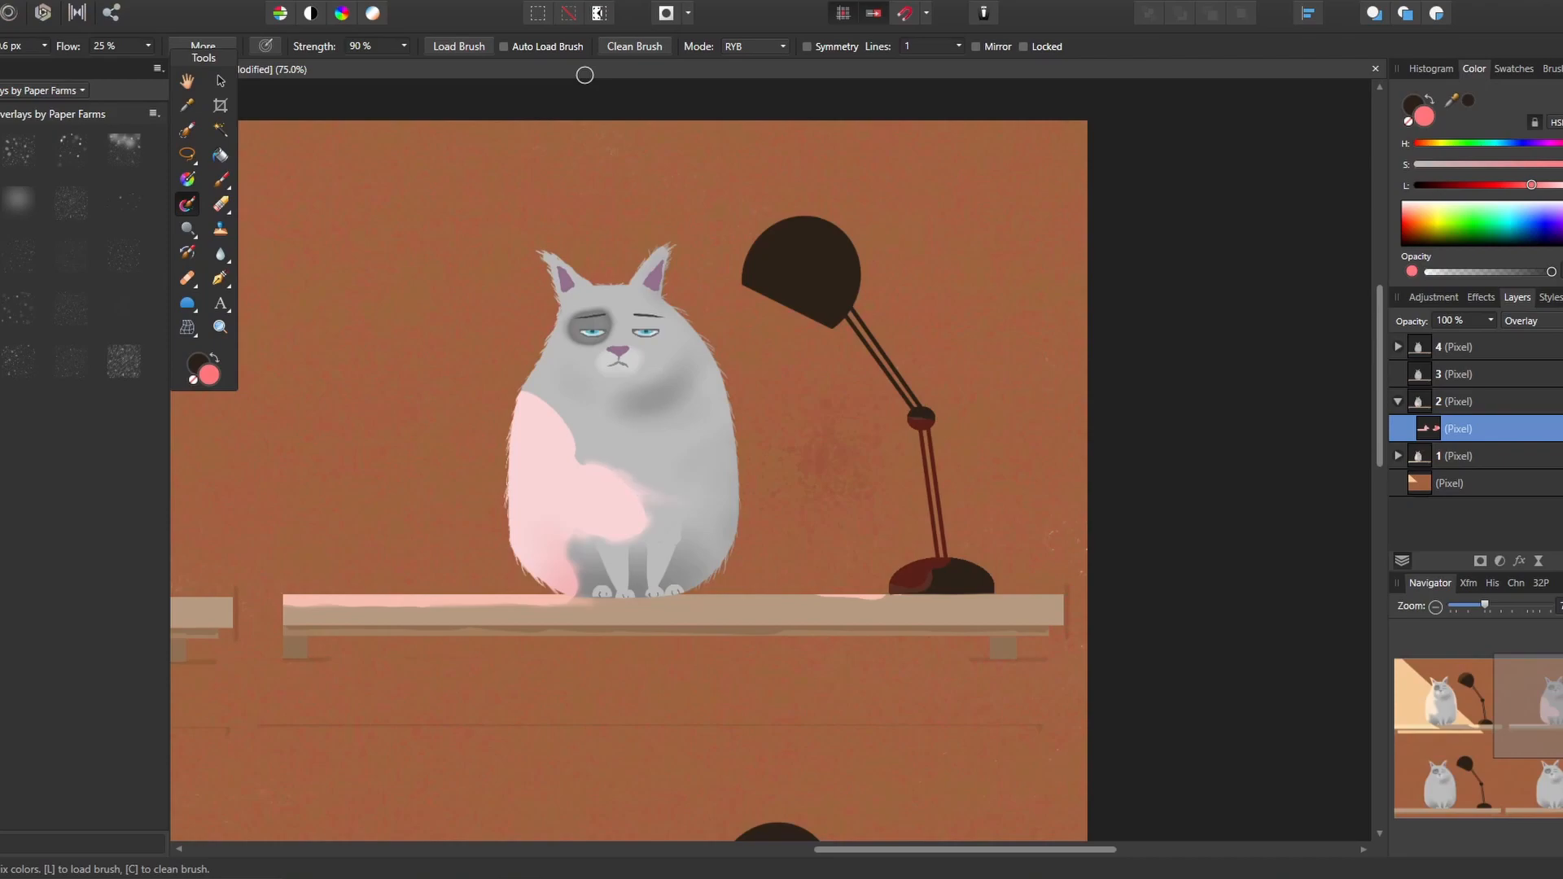
drag(584, 462, 579, 433)
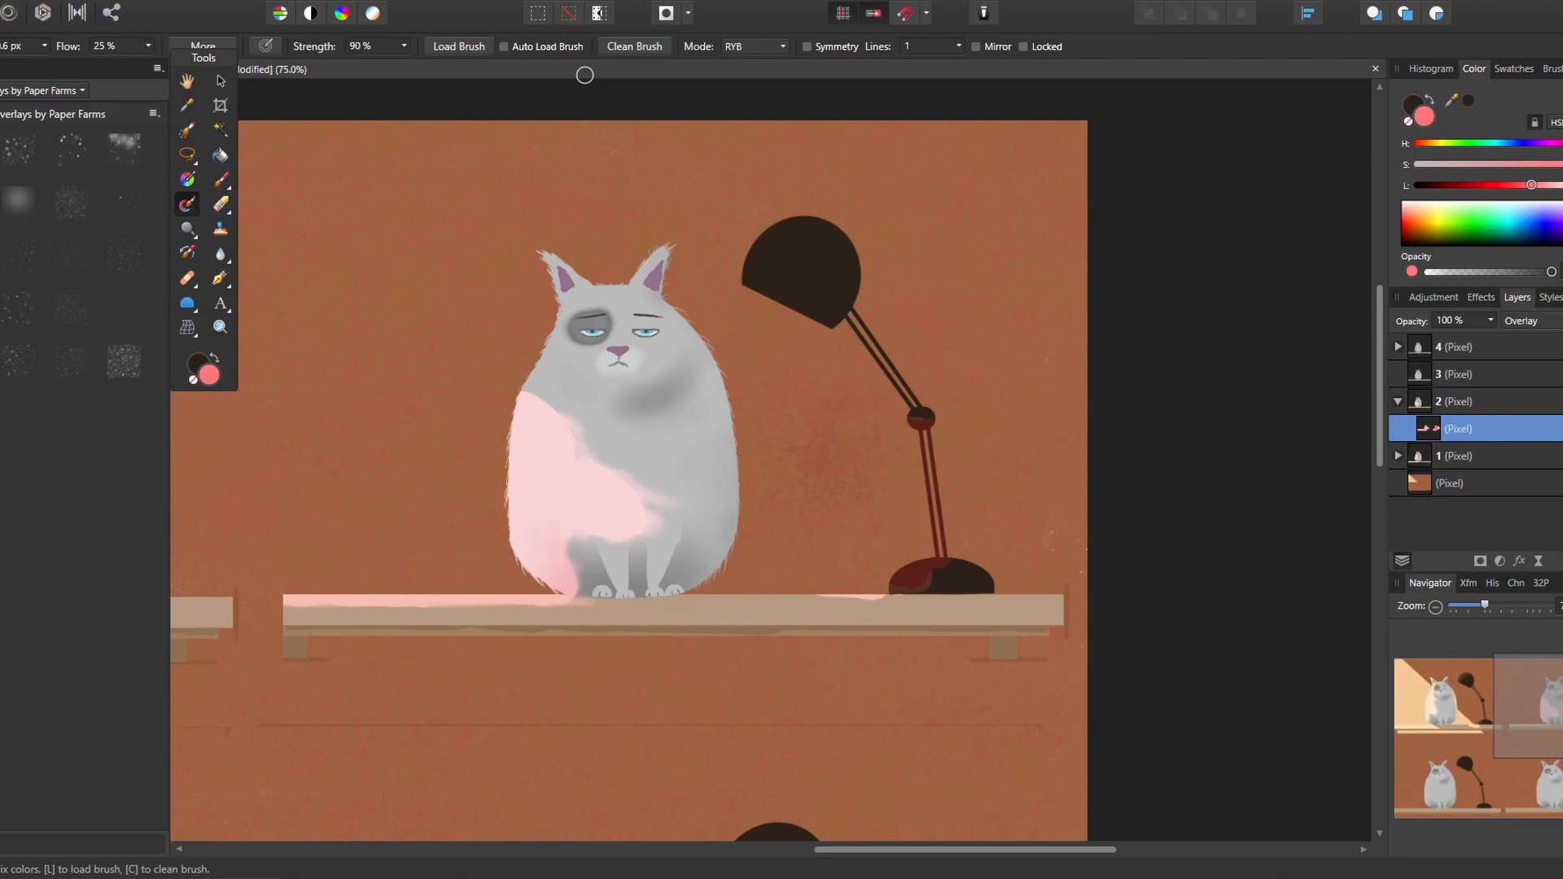
drag(814, 598, 899, 597)
drag(818, 597, 789, 598)
Erase a thin diagonal shadow band from the light across the second cat and lamp arm using a straight-edged selection, and deselect
click(187, 155)
shift+click(471, 430)
shift+click(1004, 507)
shift+click(1002, 521)
shift+click(466, 441)
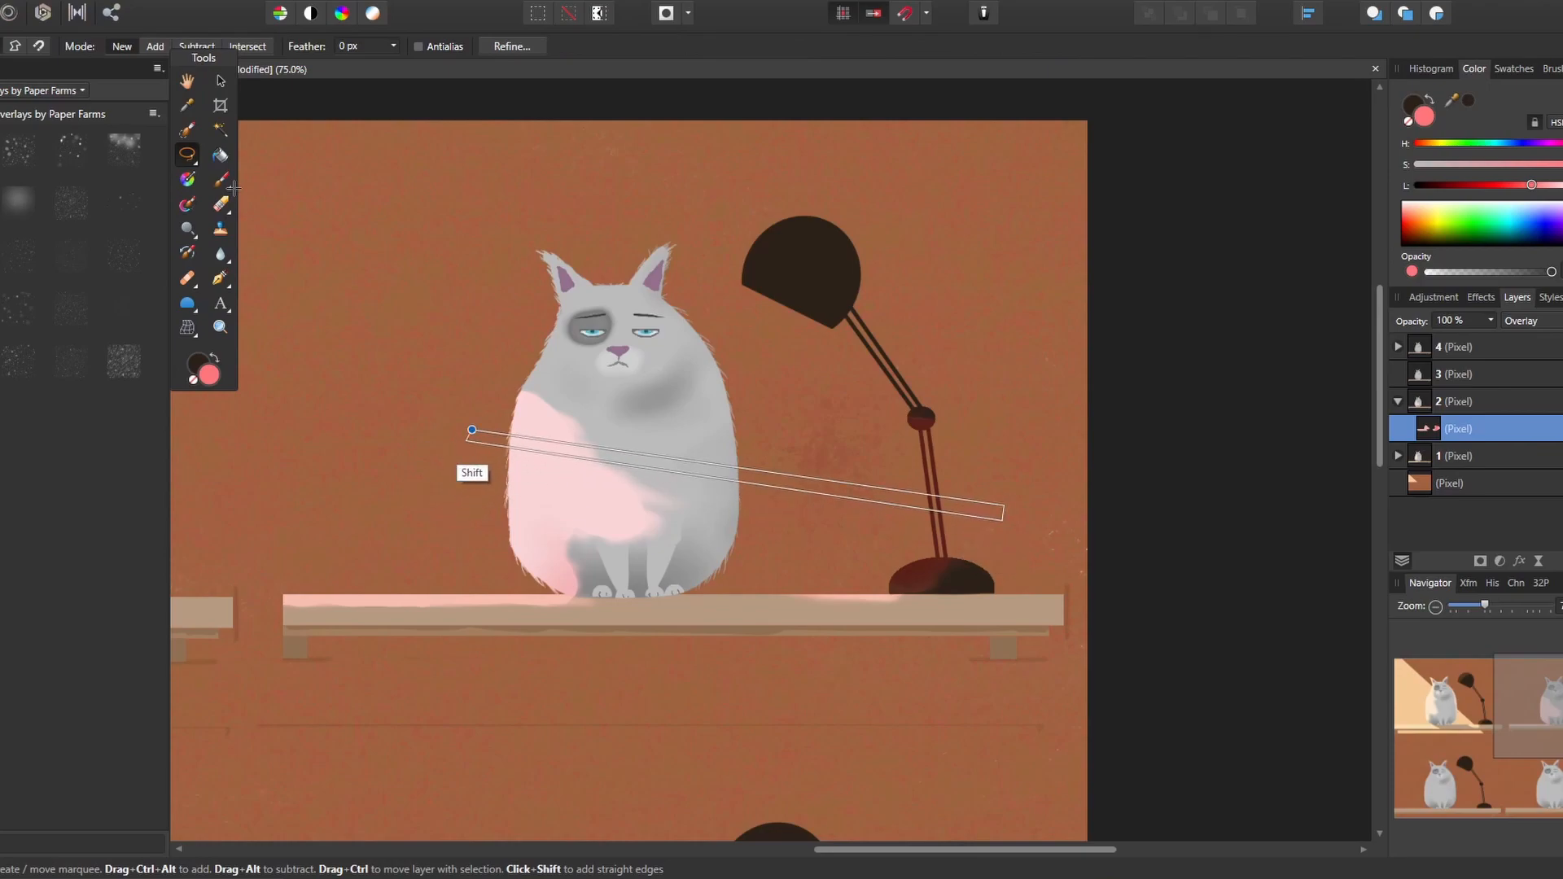
shift+click(472, 430)
click(221, 204)
drag(500, 441, 944, 506)
key(ctrl+d)
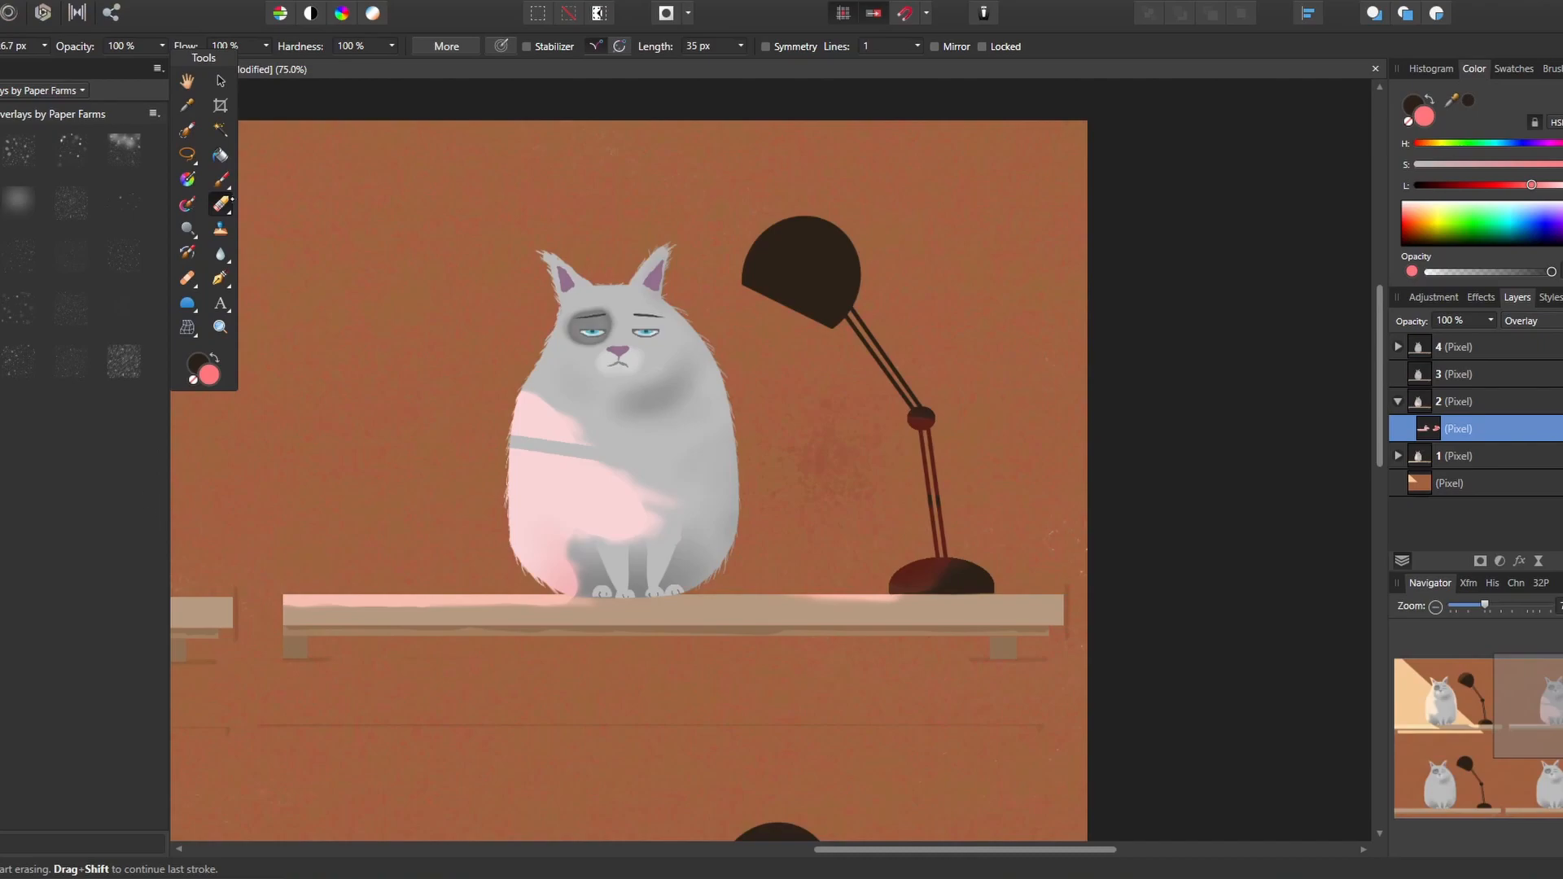
Paint a deeper pink along the second cat's left edge and the shelf, and blend it with the mixer brush
key(b)
mouse_move(506, 472)
mouse_down()
mouse_move(507, 533)
mouse_move(529, 573)
mouse_move(339, 596)
mouse_up()
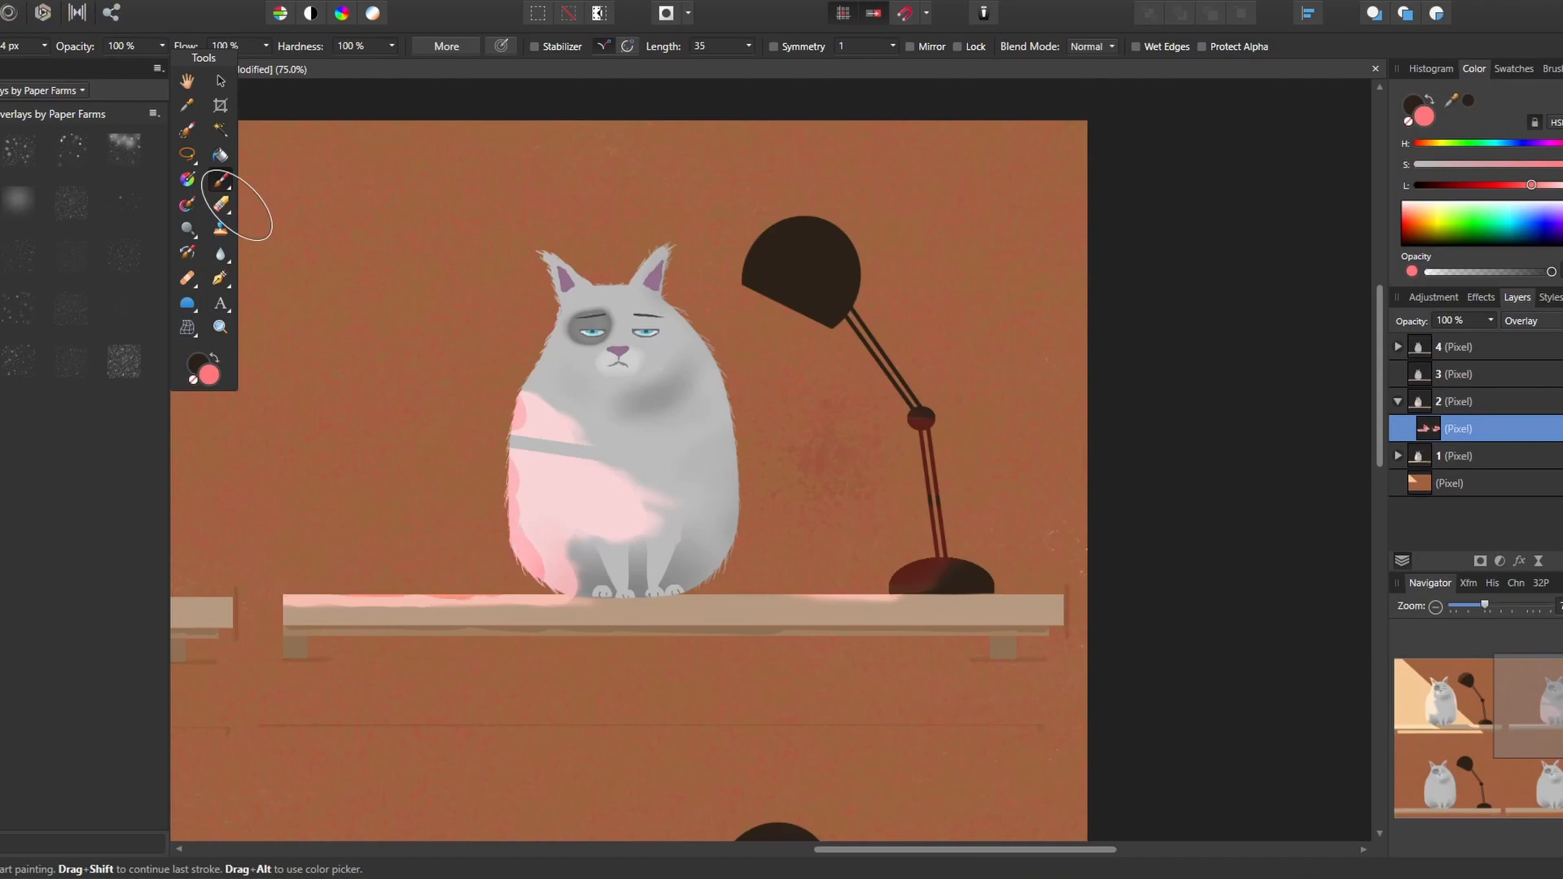
click(187, 205)
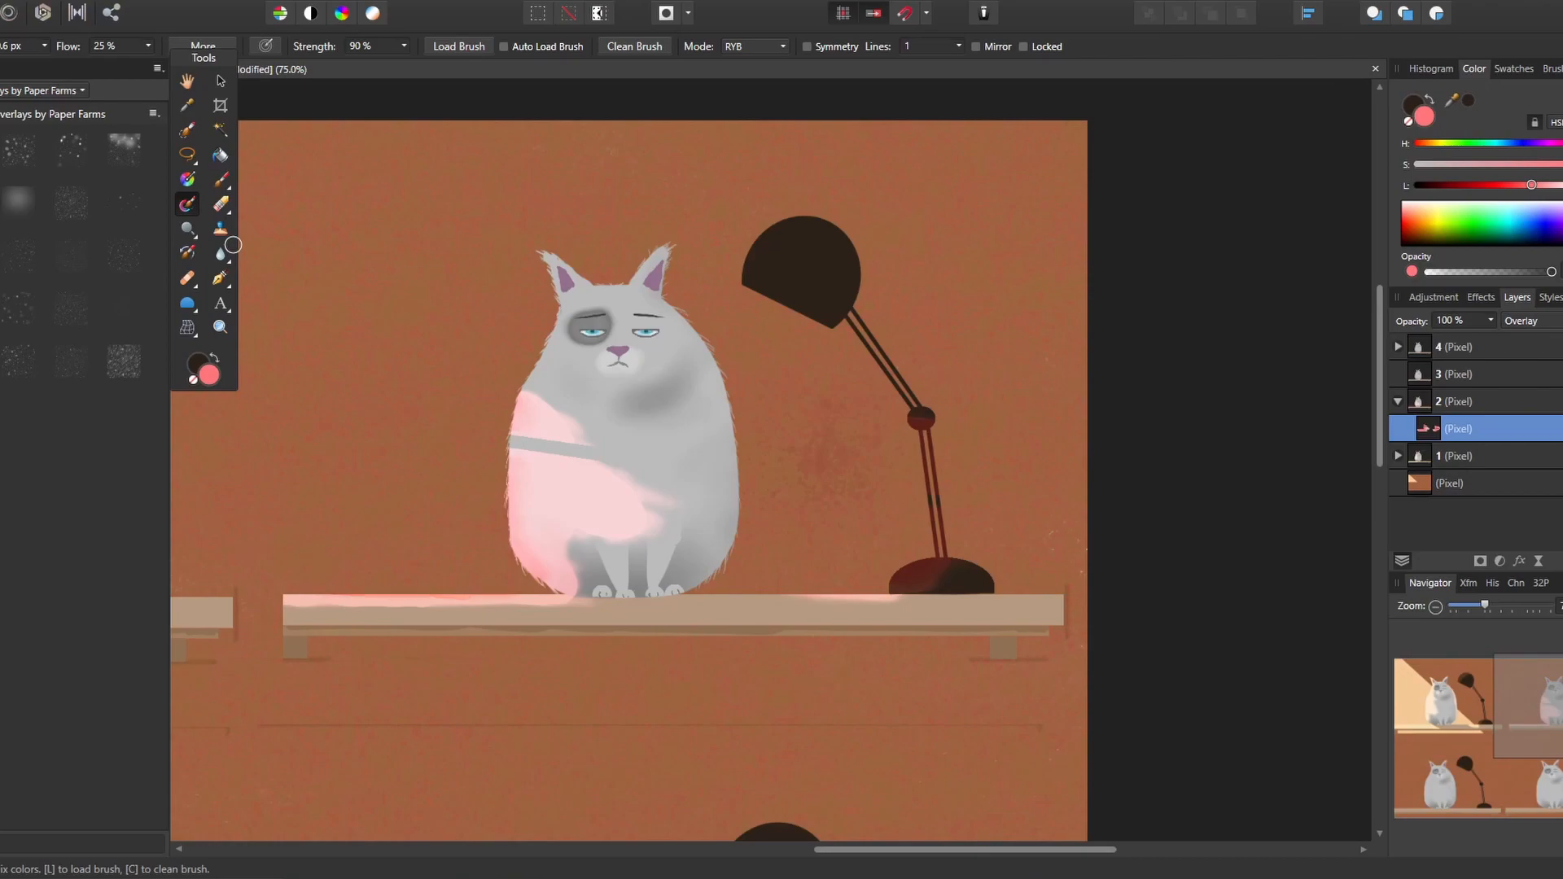
Add another pixel layer inside layer 2 with the Multiply blend mode and load the sampled grey as the paint colour
key(ctrl+shift+n)
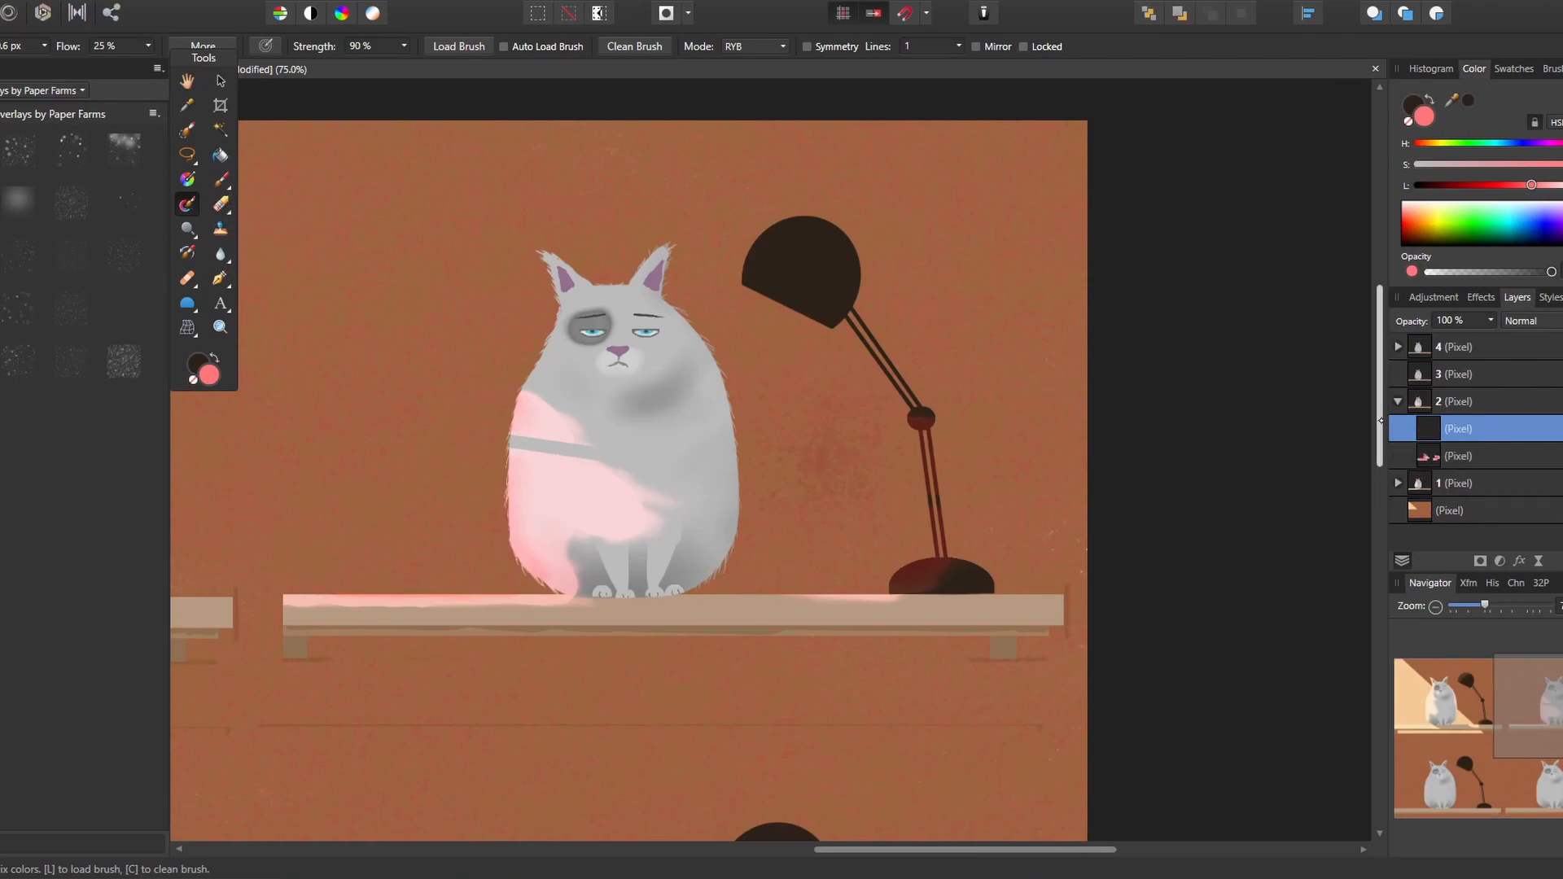
click(220, 180)
click(1531, 321)
click(1530, 366)
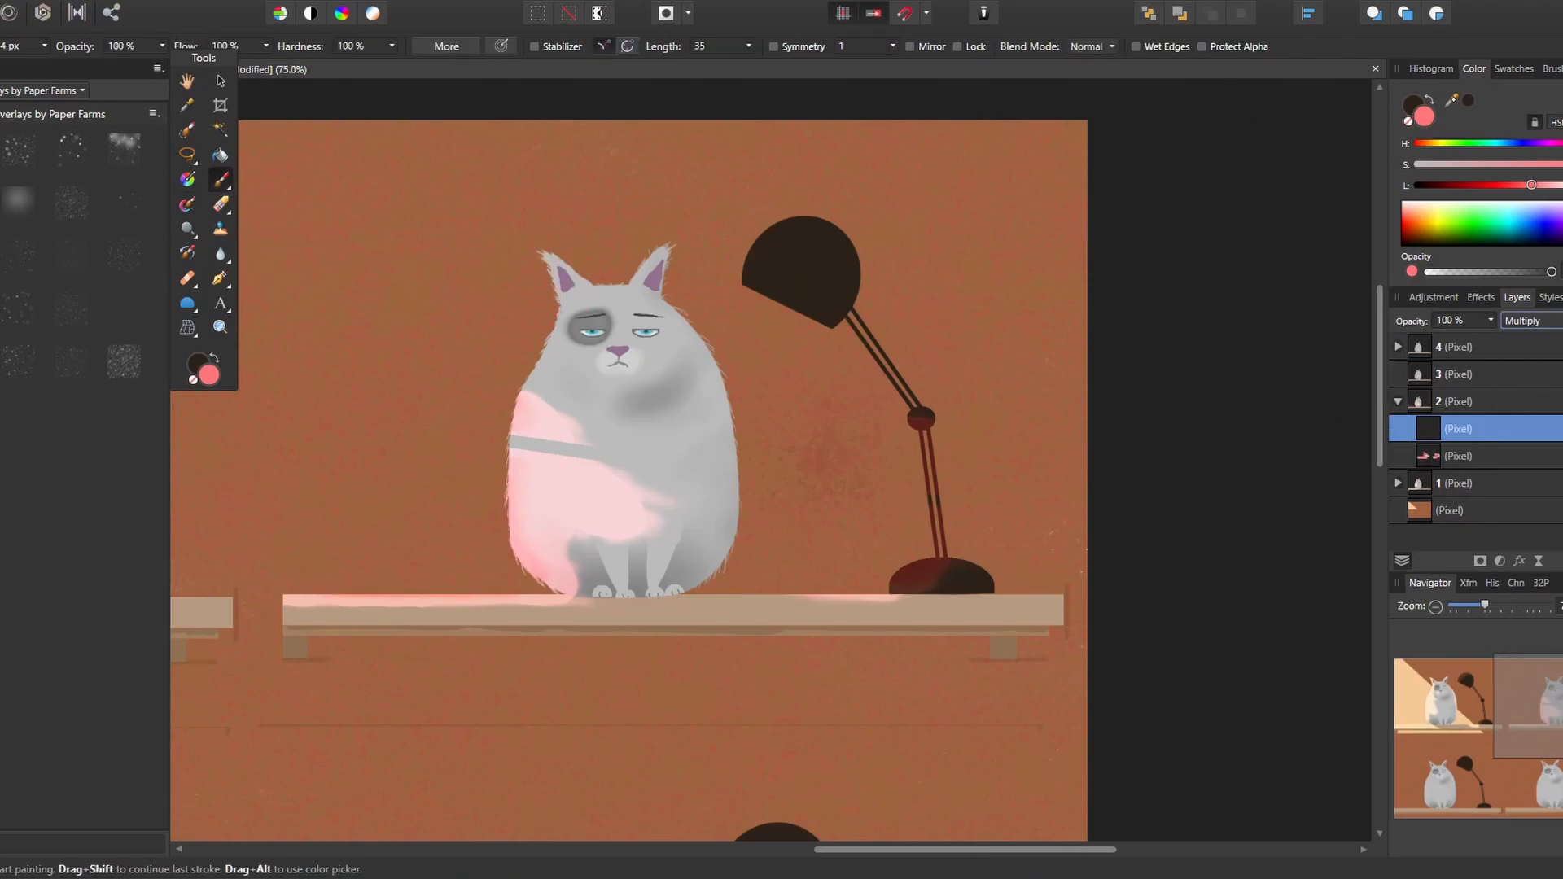
click(1468, 101)
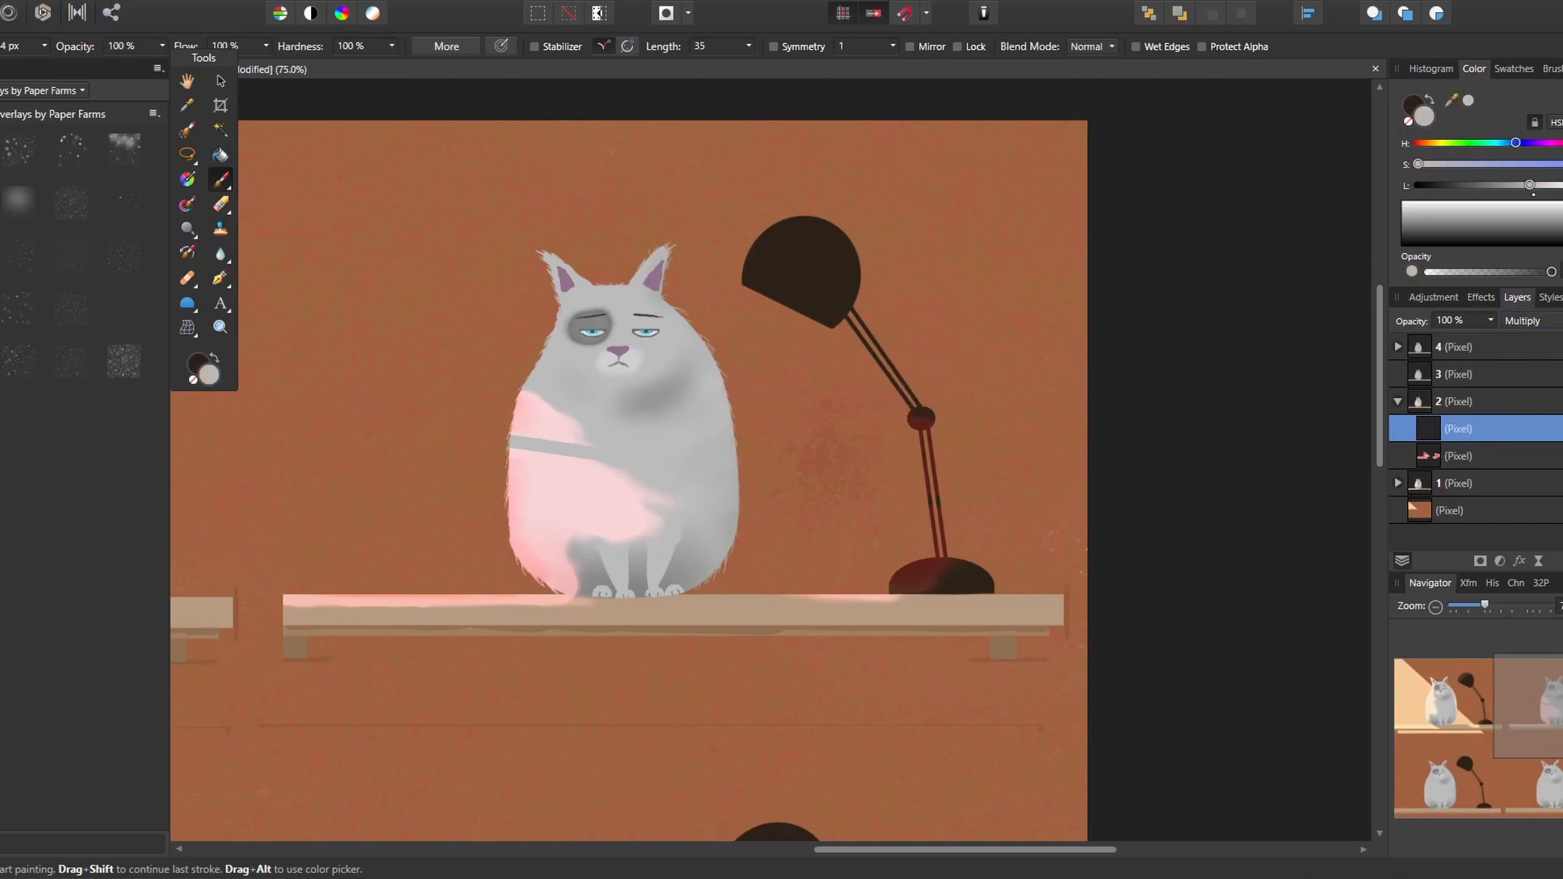
Paint a bluish-grey shadow down the second cat's right side and blend its edges with the mixer brush
drag(744, 416, 732, 545)
key(ctrl+z)
mouse_move(706, 363)
mouse_down()
mouse_move(715, 440)
mouse_move(676, 308)
mouse_up()
mouse_move(705, 525)
mouse_down()
mouse_move(712, 568)
mouse_move(686, 582)
mouse_up()
key(ctrl+z)
key([)
key([)
key([)
key([)
key([)
key([)
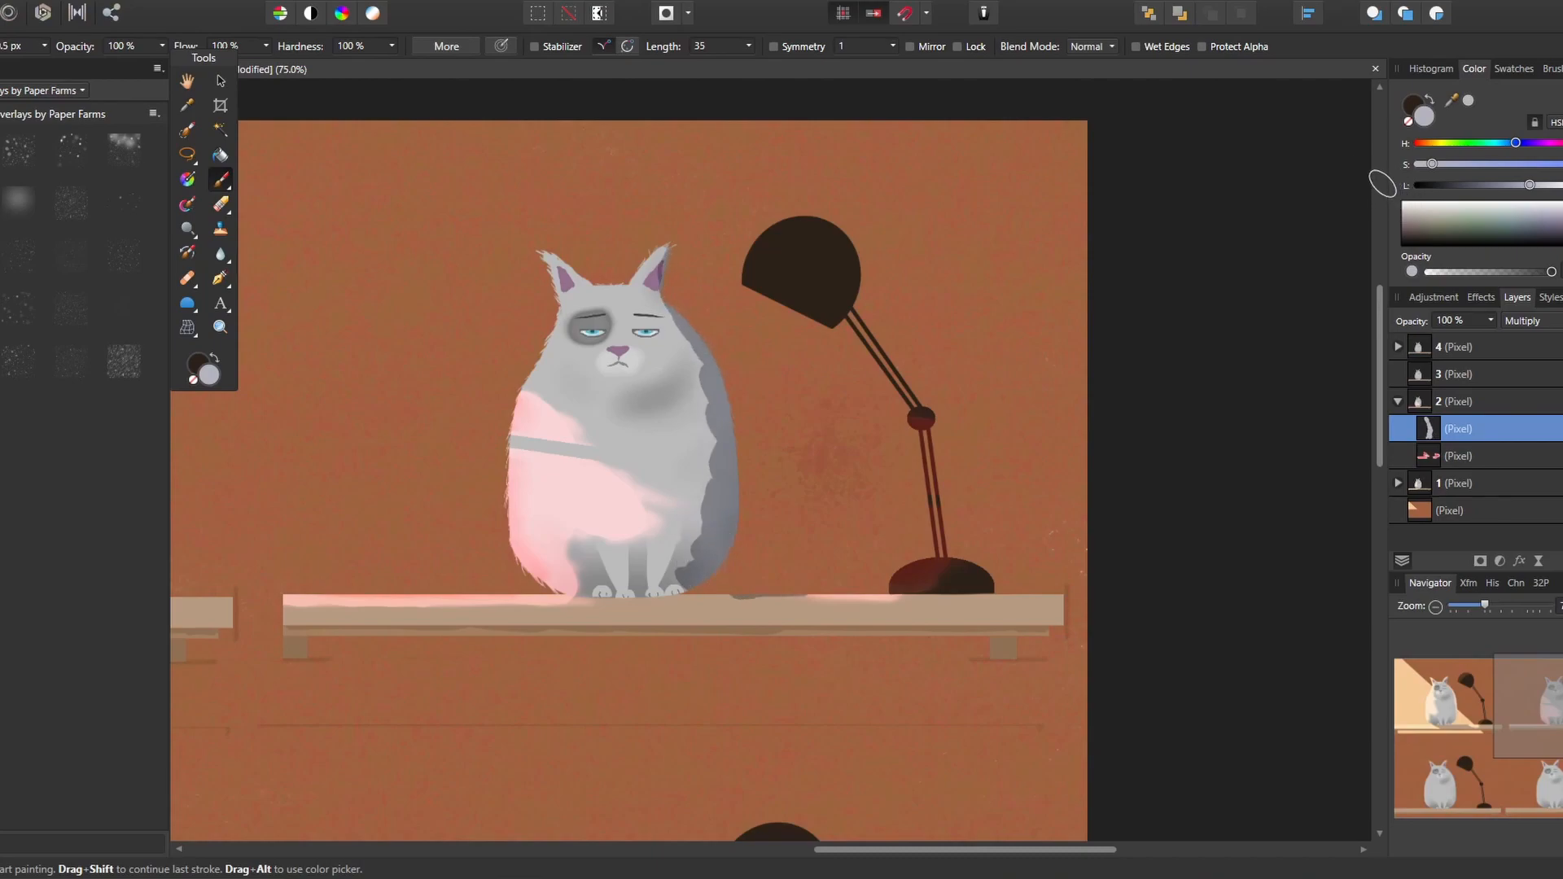
drag(706, 419, 679, 471)
key(b)
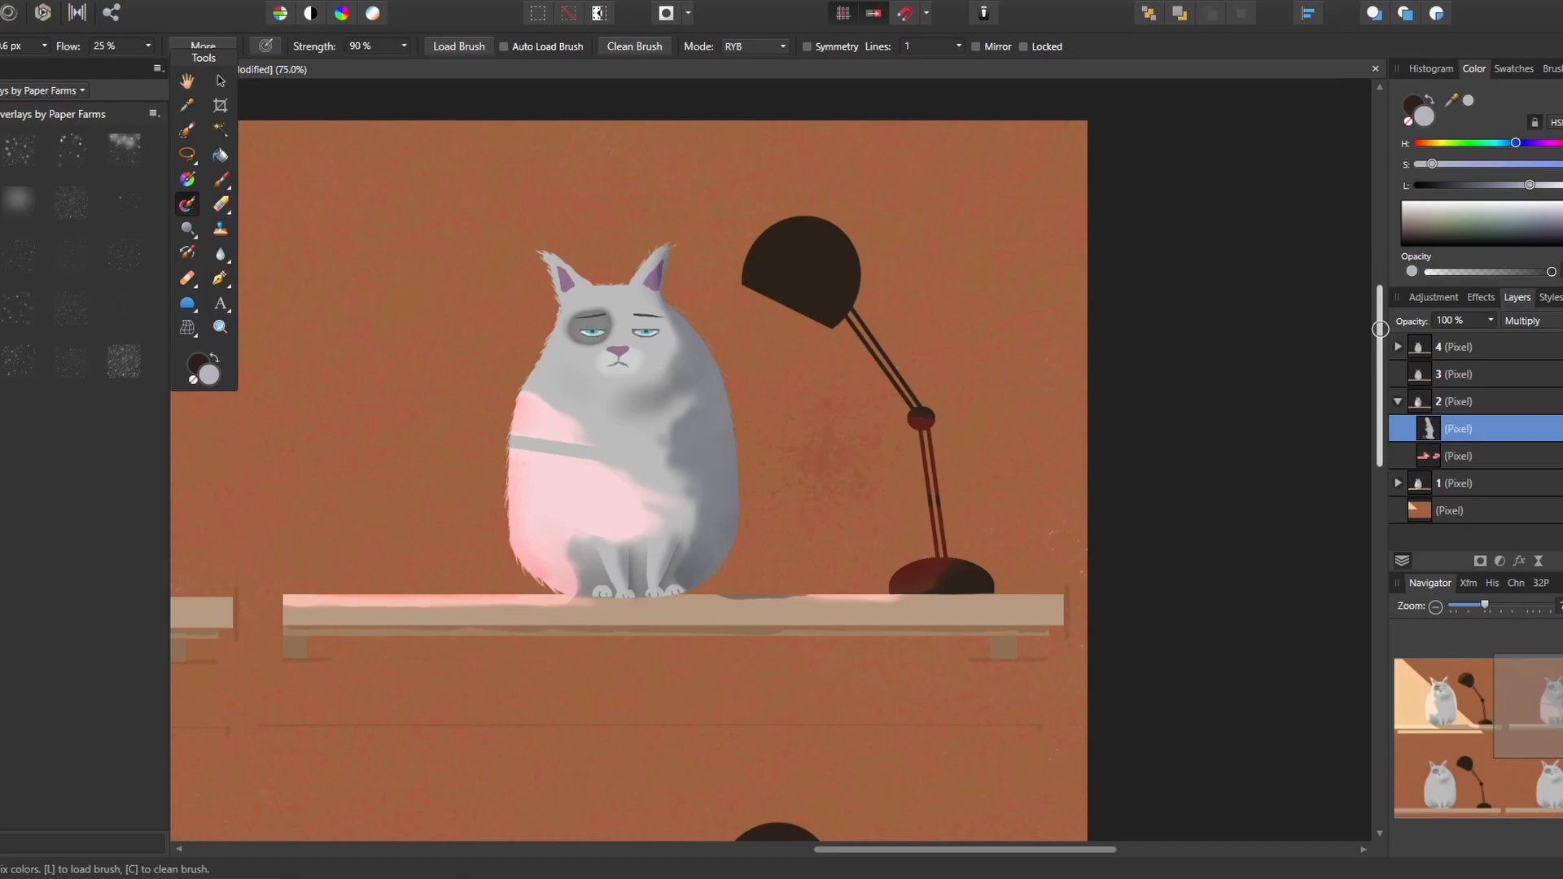
On layer 2's nested Overlay layer, paint a pale pink highlight on the cat's front leg with a smaller brush and blend it
click(221, 180)
click(1458, 456)
drag(1451, 100, 606, 489)
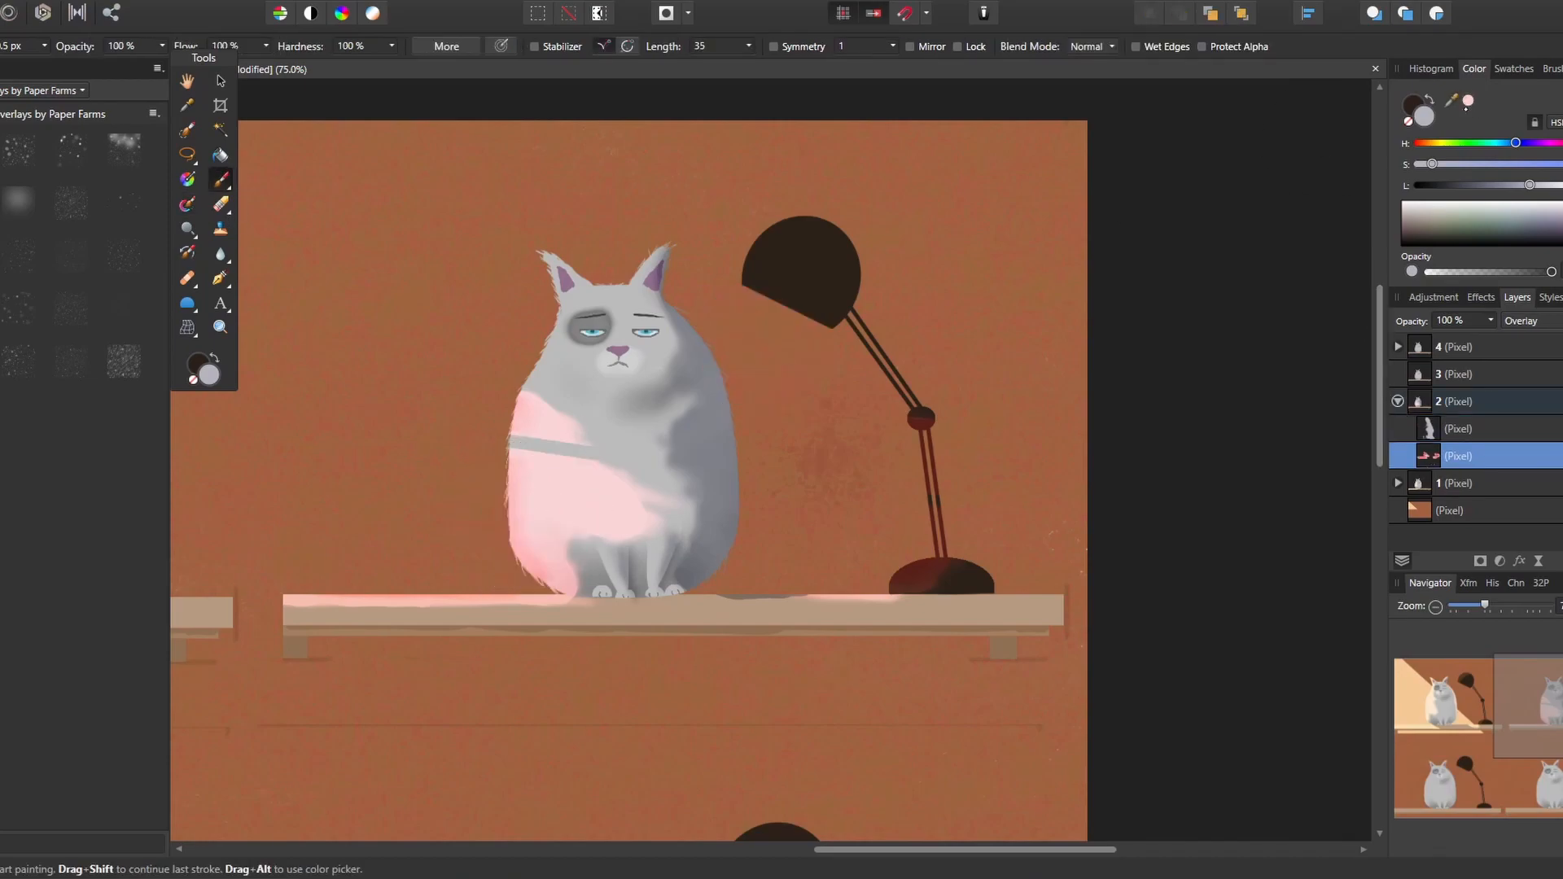
click(1468, 100)
key(bracketleft)
key(bracketleft)
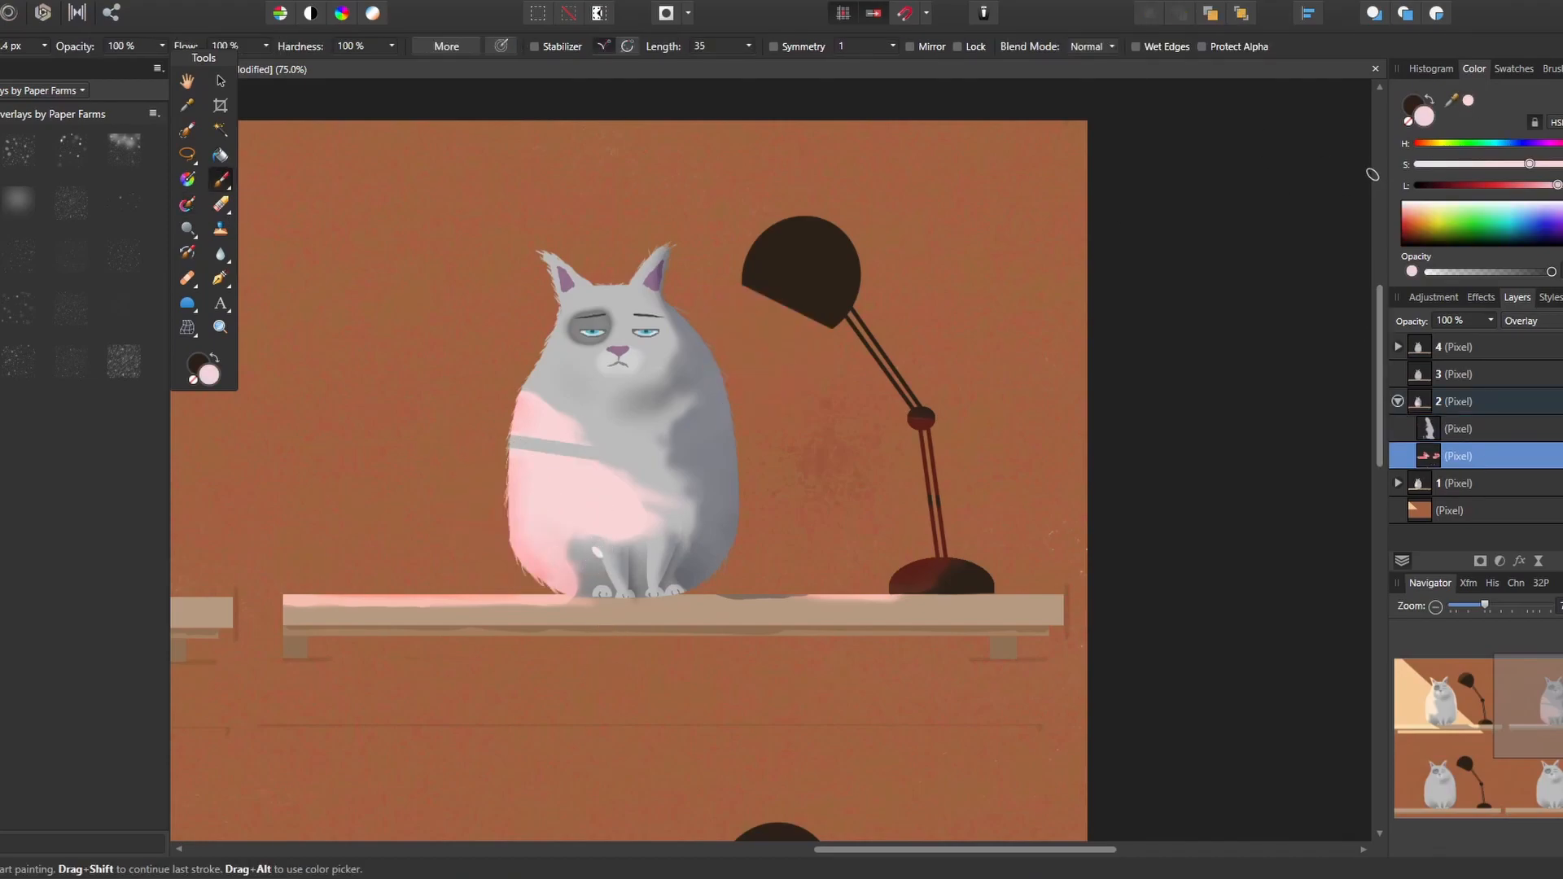
click(187, 204)
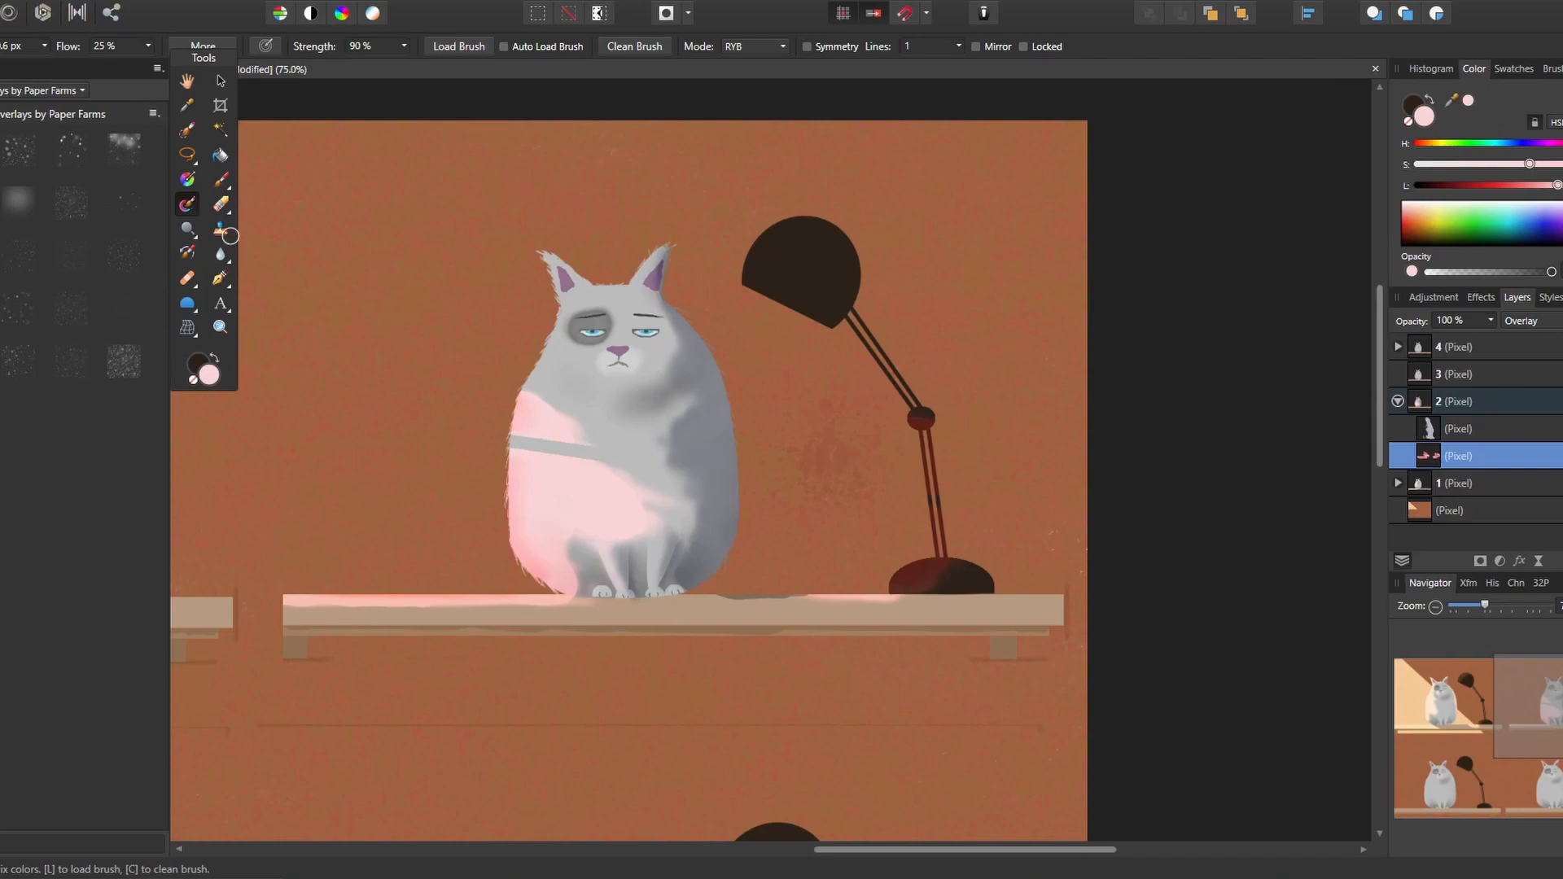
On the background layer, select a slanted straight-edged band running from the wall left of the second cat past the lamp arm
click(1449, 510)
key(b)
key(l)
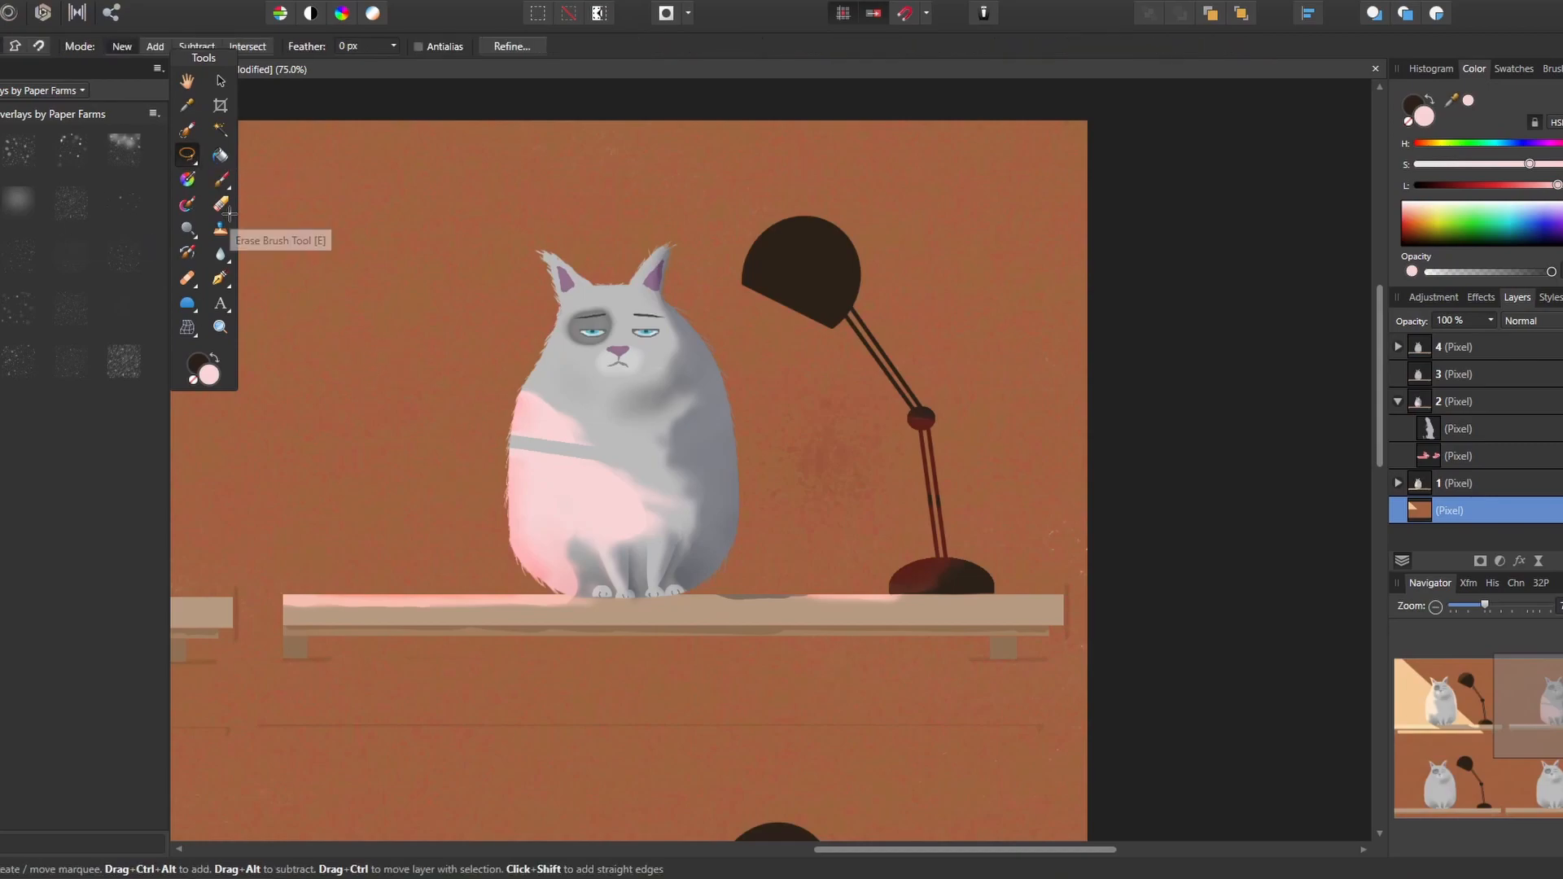
shift+click(306, 330)
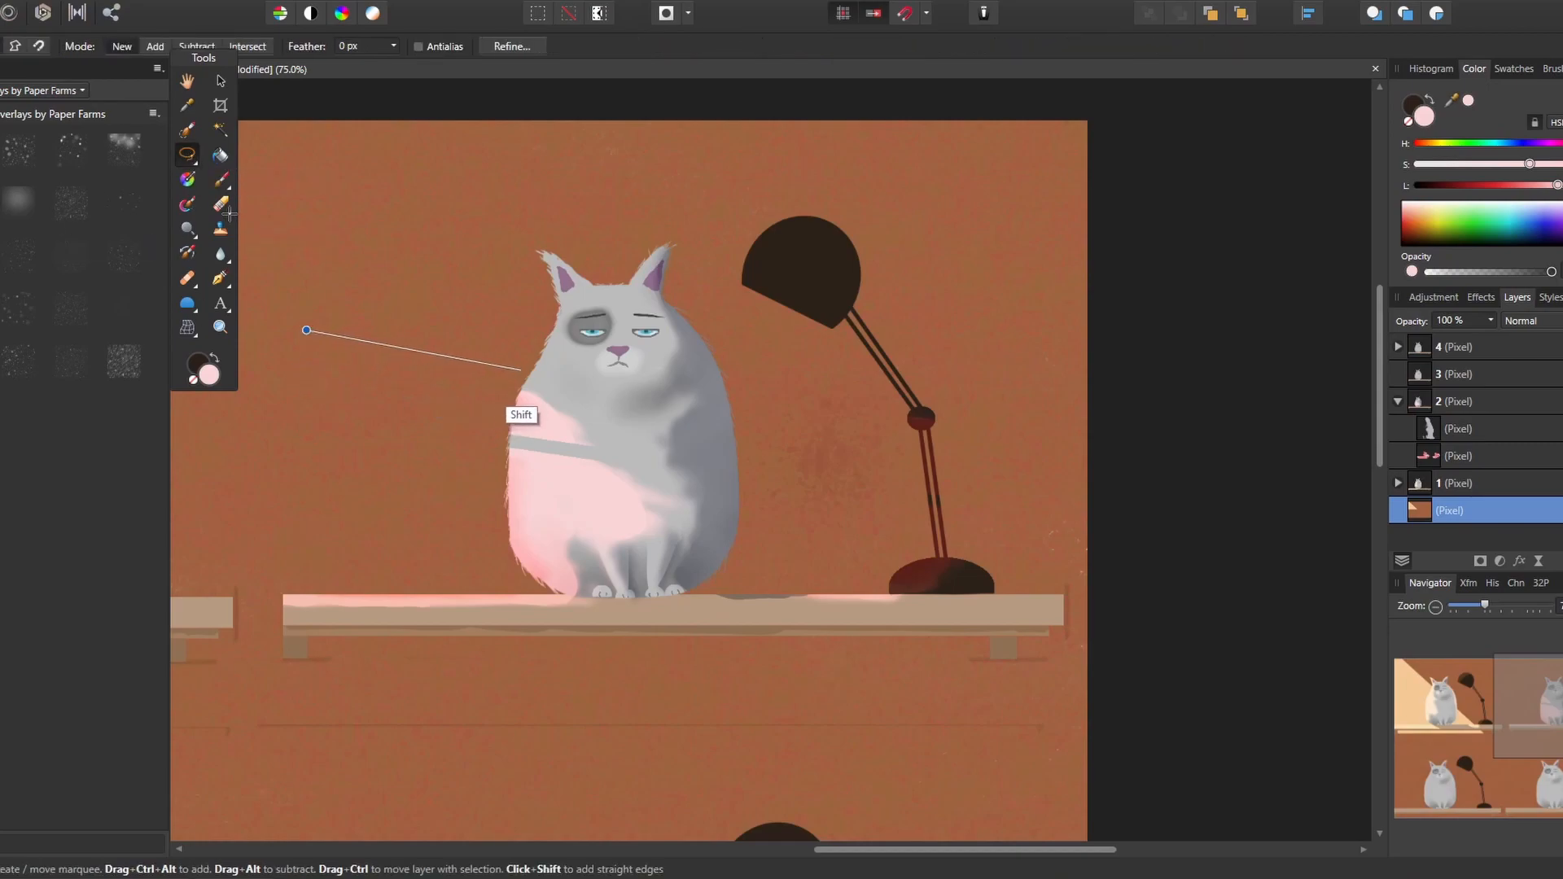
shift+click(1006, 451)
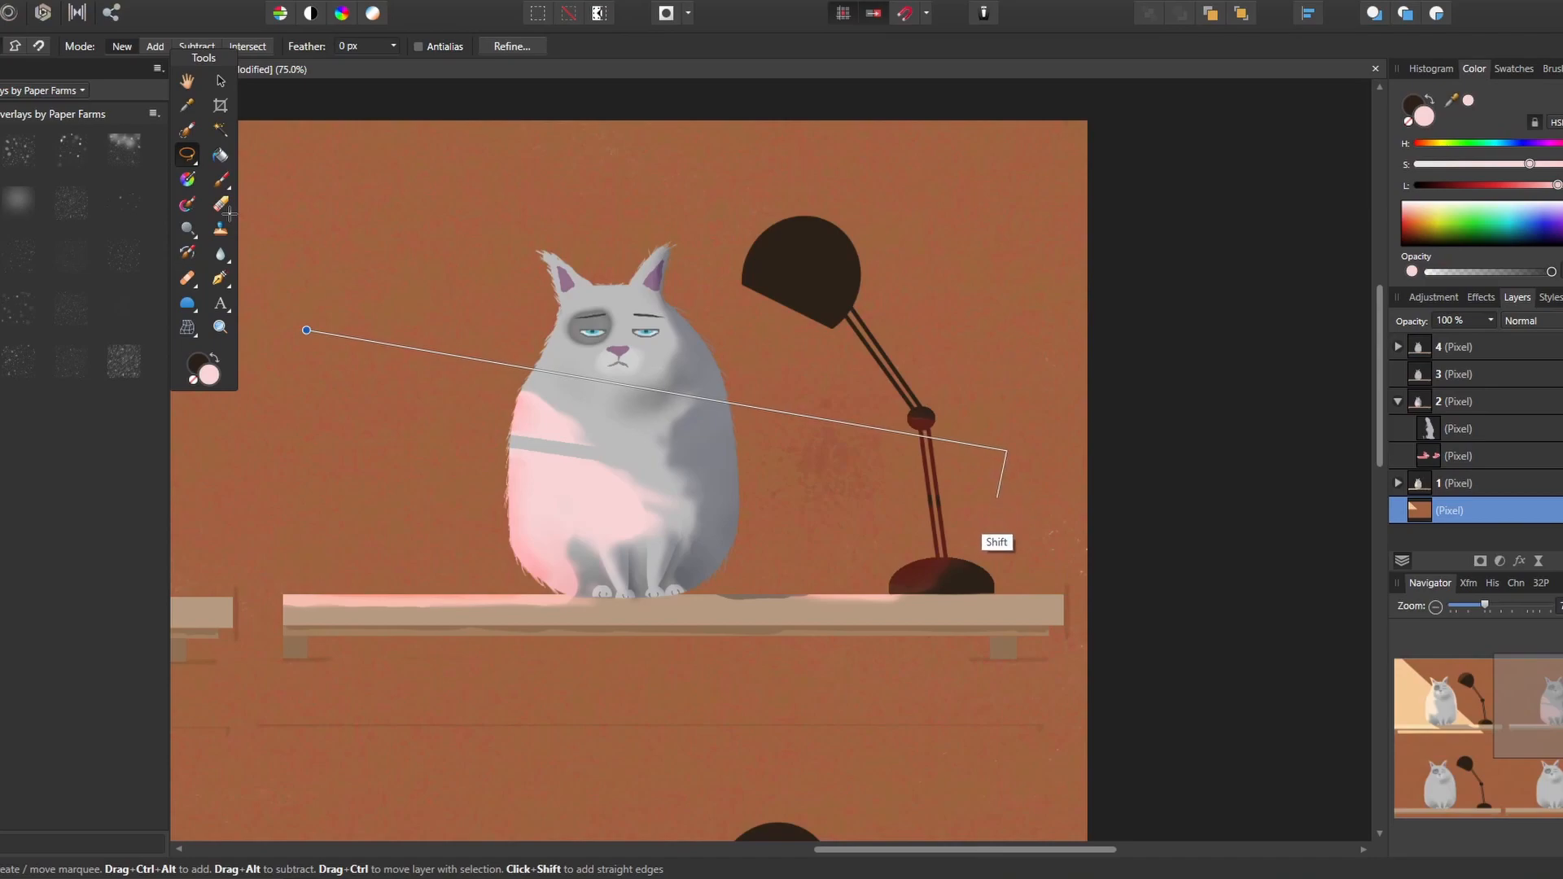
shift+click(1003, 505)
shift+click(295, 383)
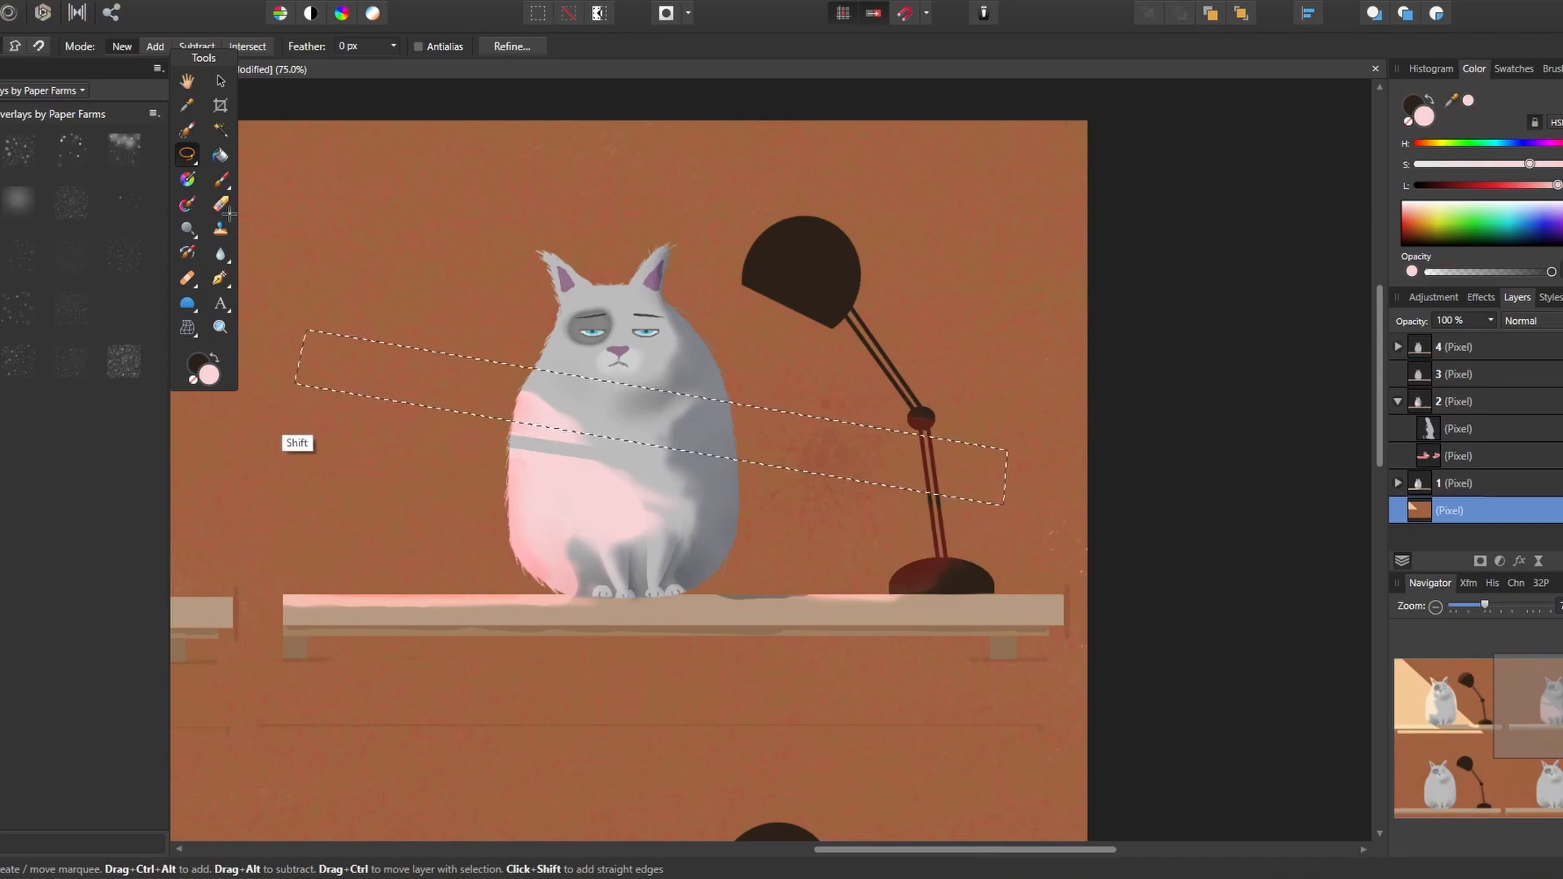
Add a wider parallel band below the first one to the selection, leaving a narrow gap between them
shift+click(289, 409)
shift+click(1001, 535)
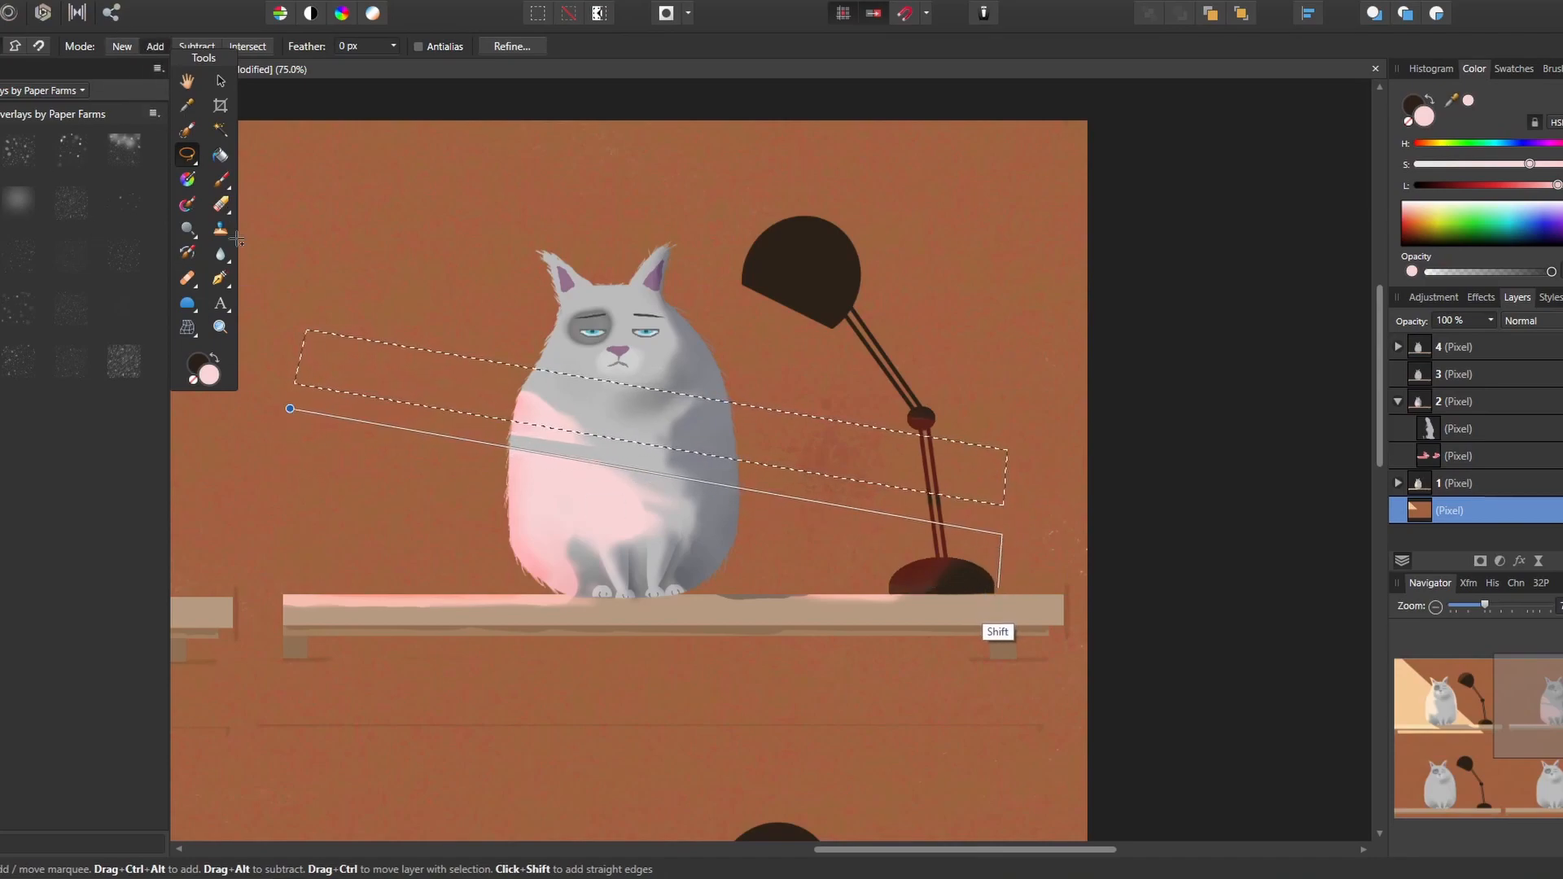
shift+click(995, 614)
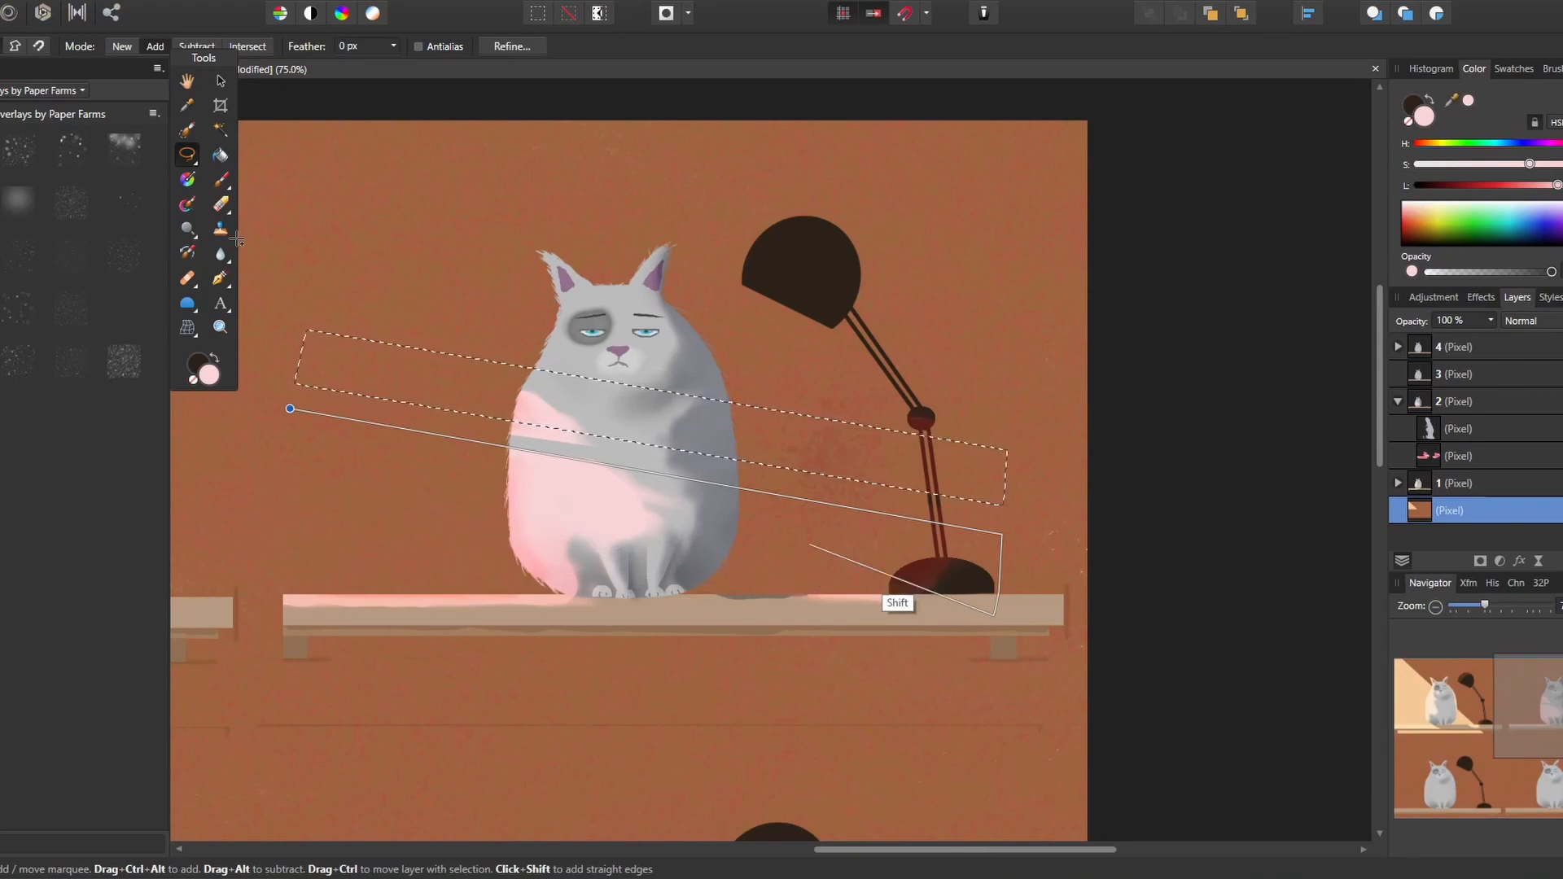
shift+click(987, 665)
shift+click(259, 538)
shift+click(289, 408)
Paint both selected wall bands pale pink, adding a deeper pink toward the left end
click(222, 179)
drag(307, 357, 994, 493)
mouse_move(338, 440)
mouse_down()
mouse_move(504, 480)
mouse_move(936, 643)
mouse_move(329, 417)
mouse_move(488, 525)
mouse_move(333, 533)
mouse_up()
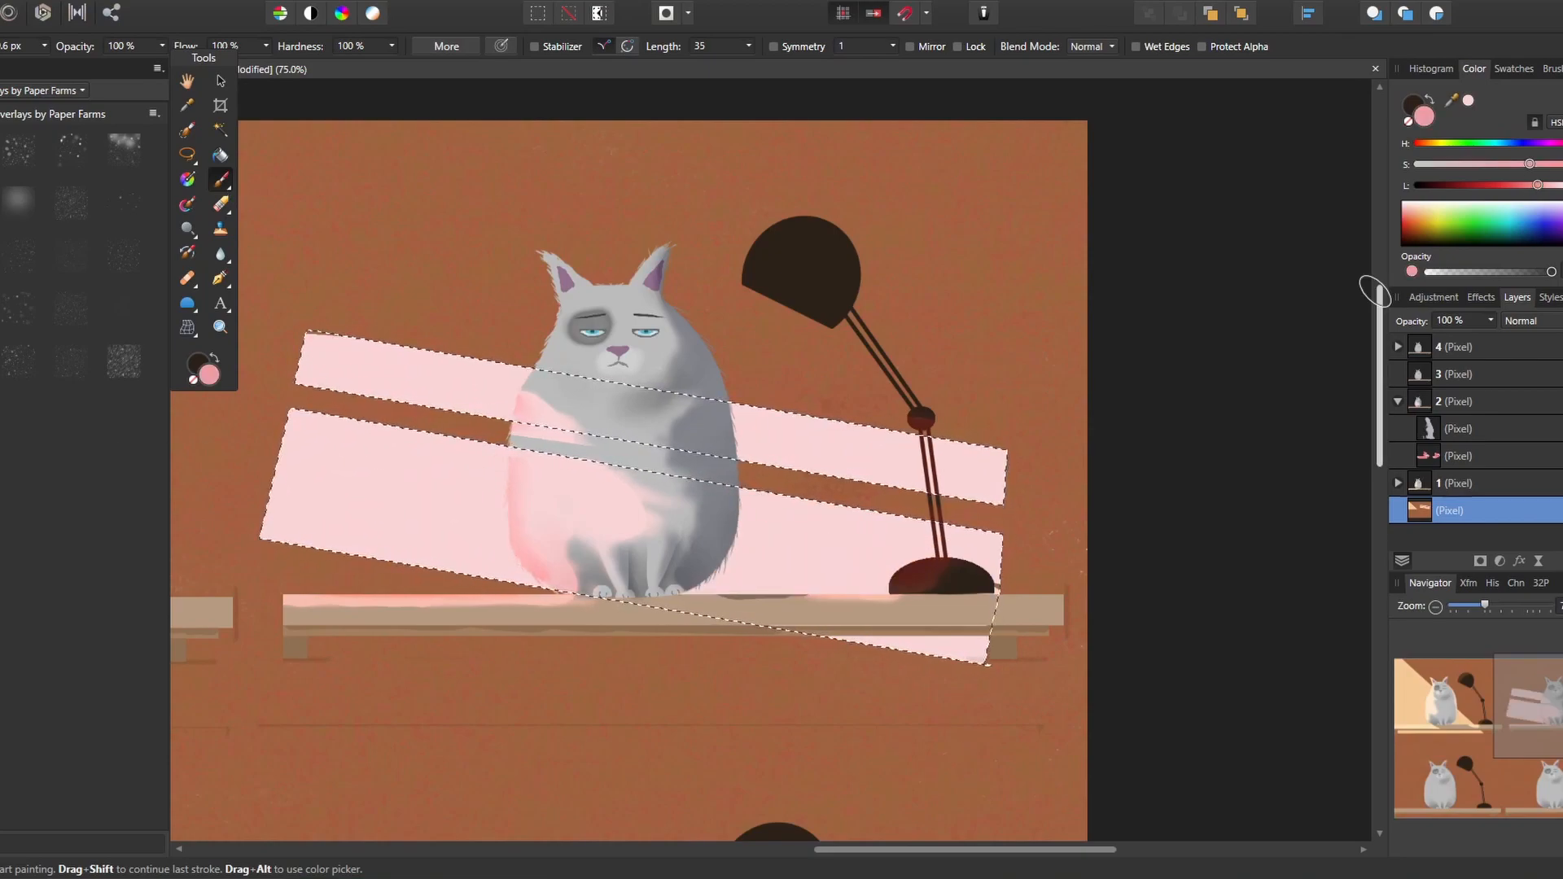
mouse_move(374, 374)
mouse_down()
mouse_move(350, 474)
mouse_move(407, 537)
mouse_move(476, 512)
mouse_move(480, 562)
mouse_up()
drag(1552, 185, 1559, 185)
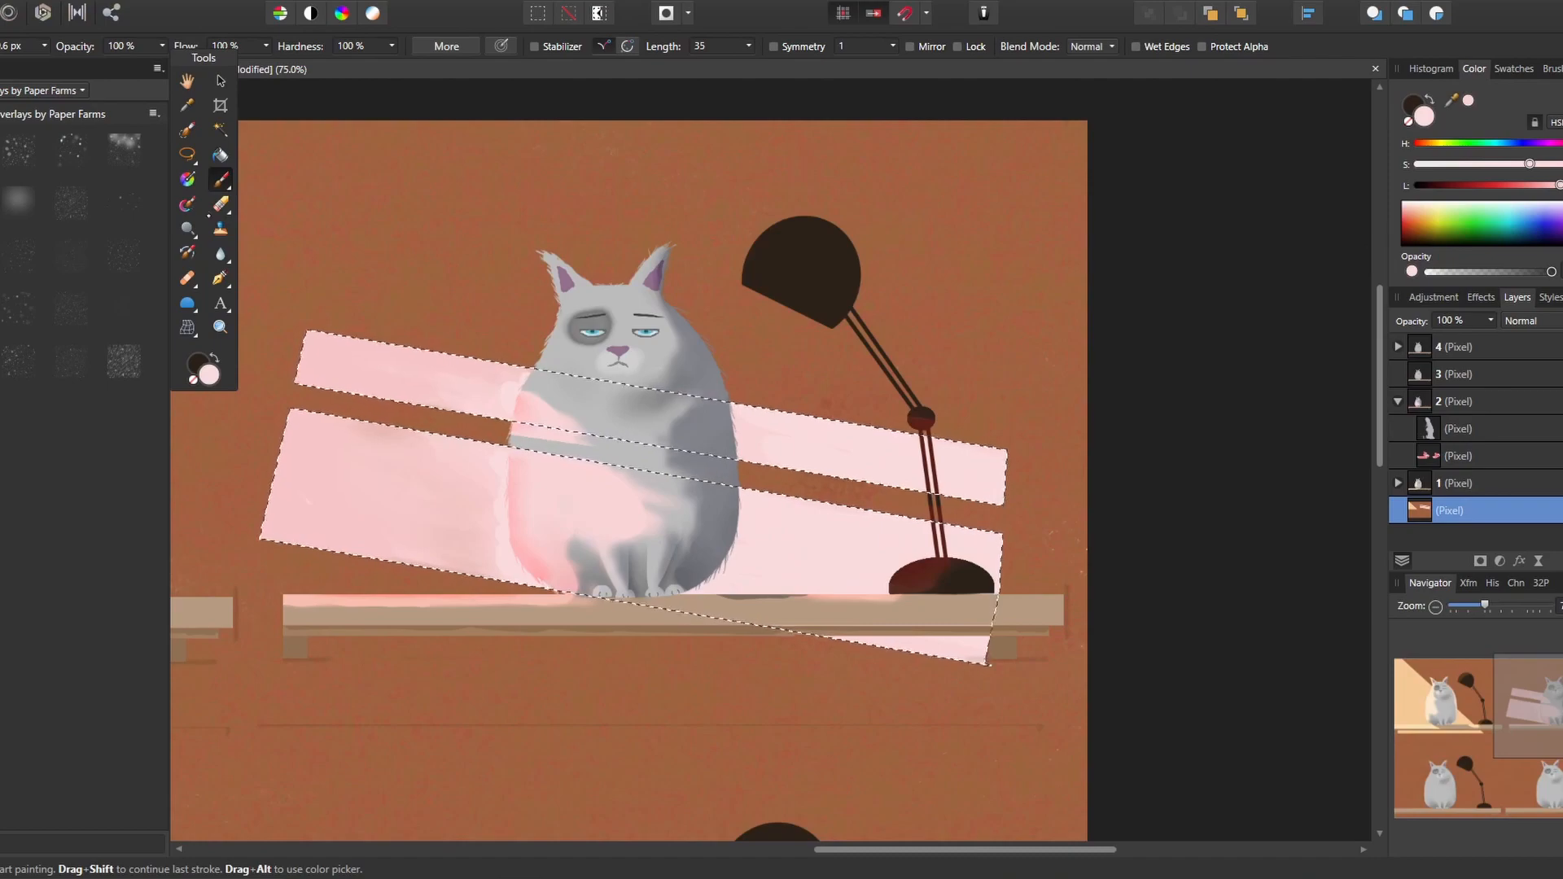
Clean the mixer brush, blend the pink tones within the two wall bands, and deselect
click(187, 204)
click(627, 47)
drag(521, 374, 481, 399)
mouse_move(499, 468)
mouse_down()
mouse_move(488, 537)
mouse_move(521, 576)
mouse_up()
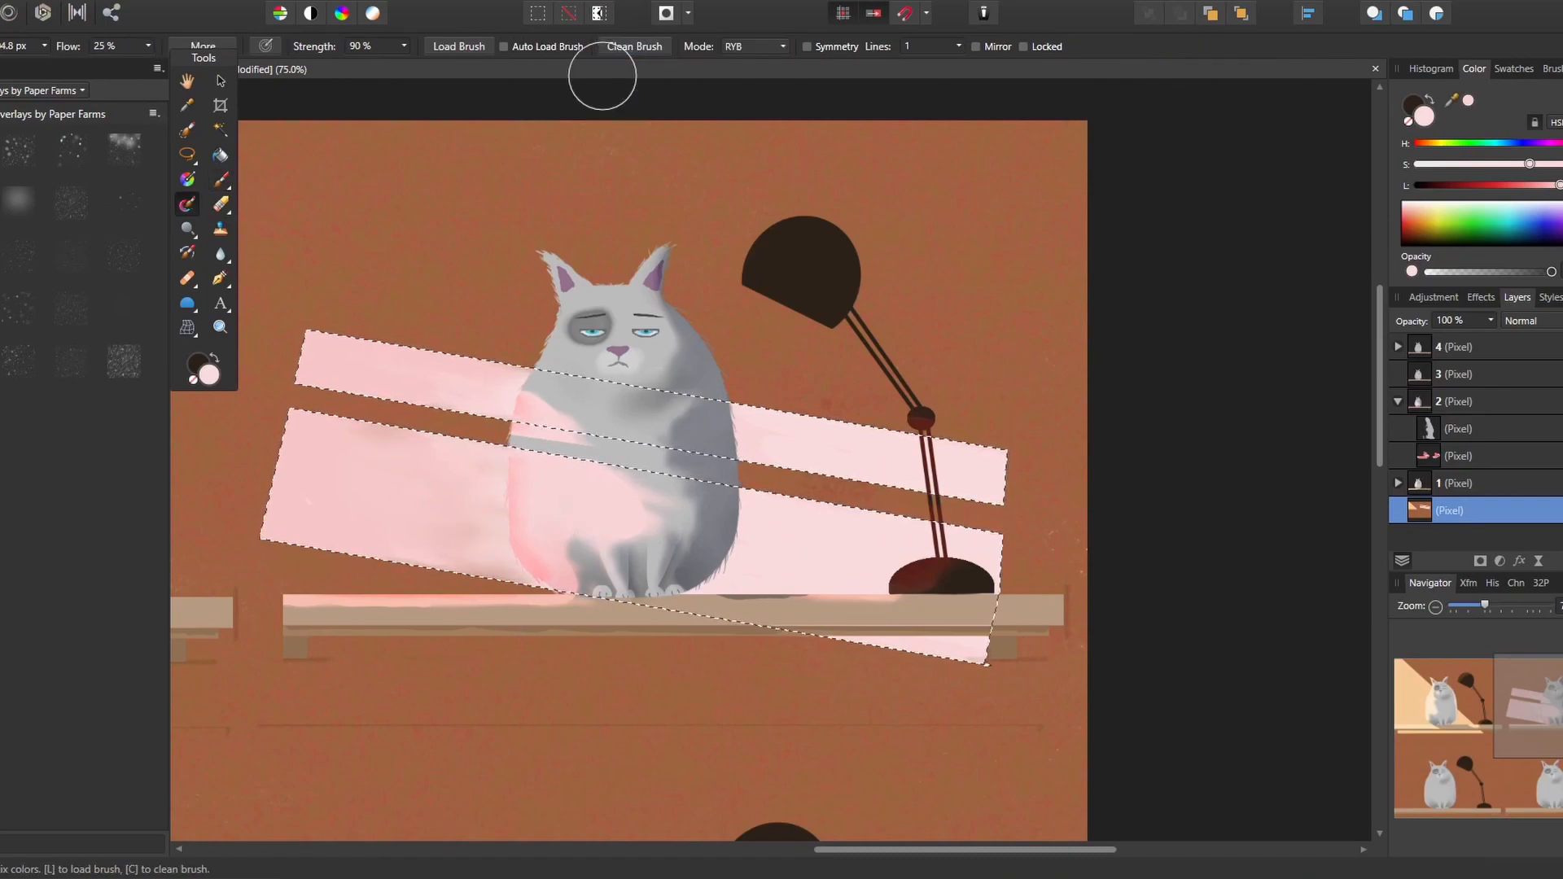
drag(743, 457, 878, 480)
click(237, 0)
click(254, 16)
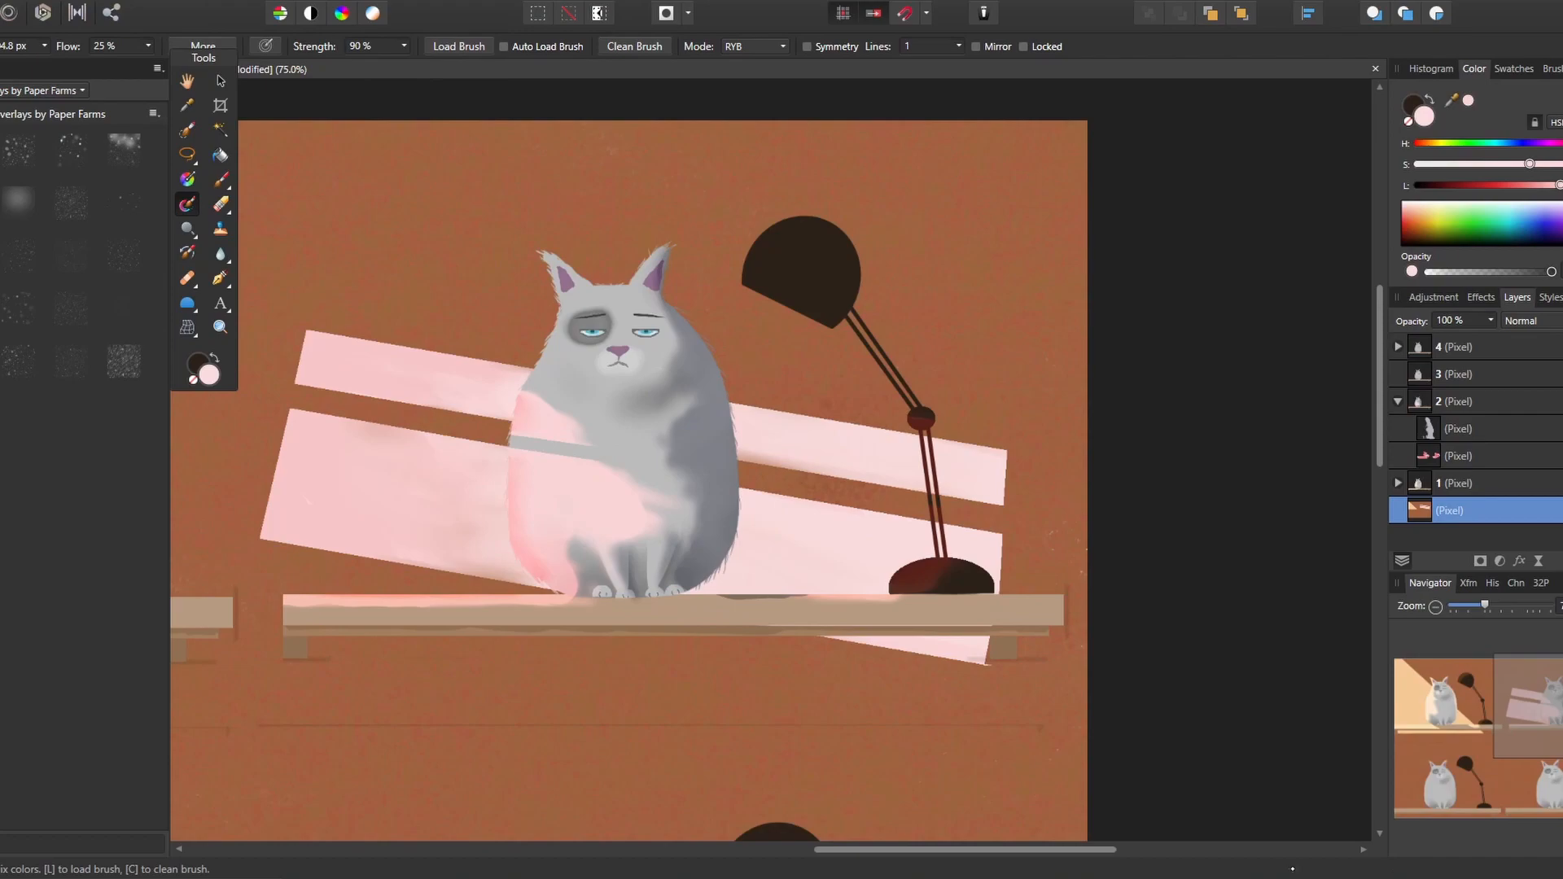
Collapse layer 2 and add a new pixel layer nested inside layer 3 for the third cat
drag(1380, 379, 1379, 540)
drag(910, 850, 553, 859)
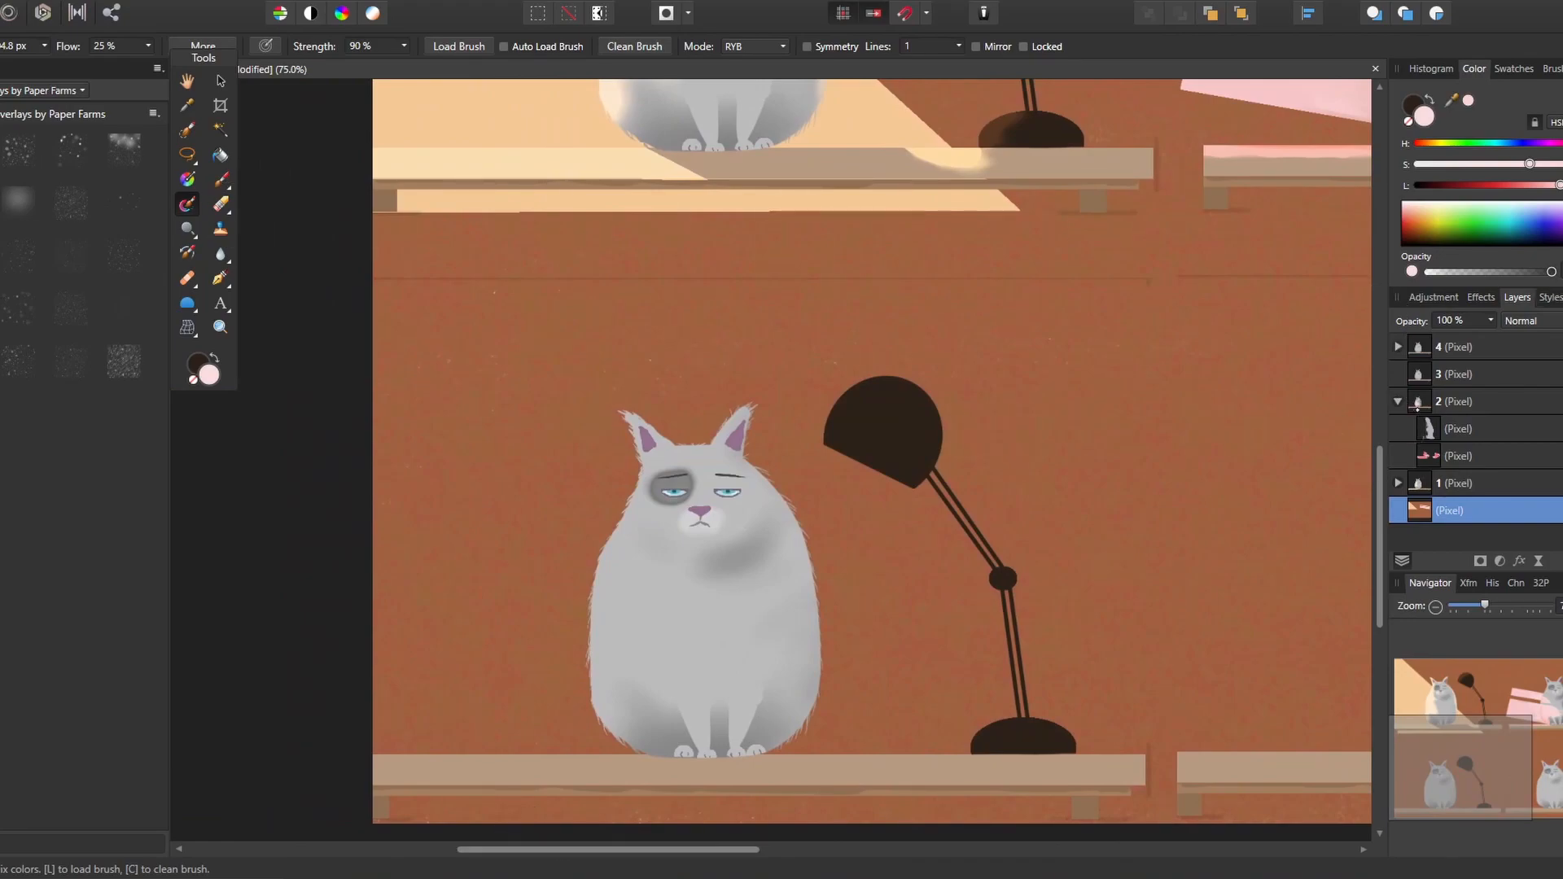
click(1398, 402)
click(1465, 375)
key(ctrl+shift+n)
drag(1465, 375, 1465, 403)
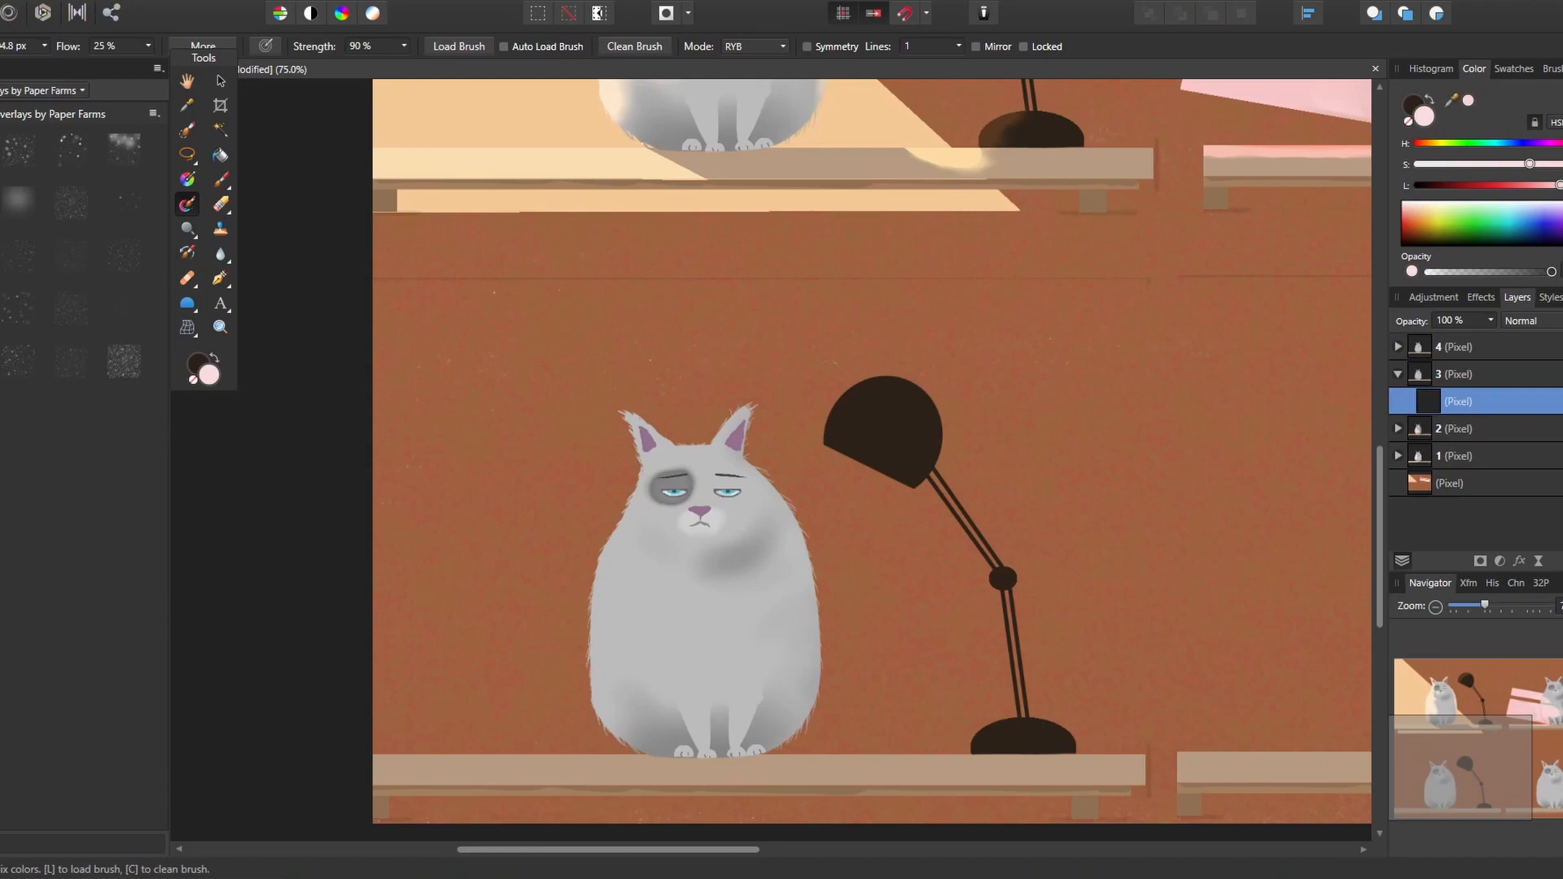
On the background layer, select a straight-edged triangle of wall from the canvas edge to below the third cat's shelf
click(1453, 483)
click(193, 161)
click(258, 248)
click(365, 289)
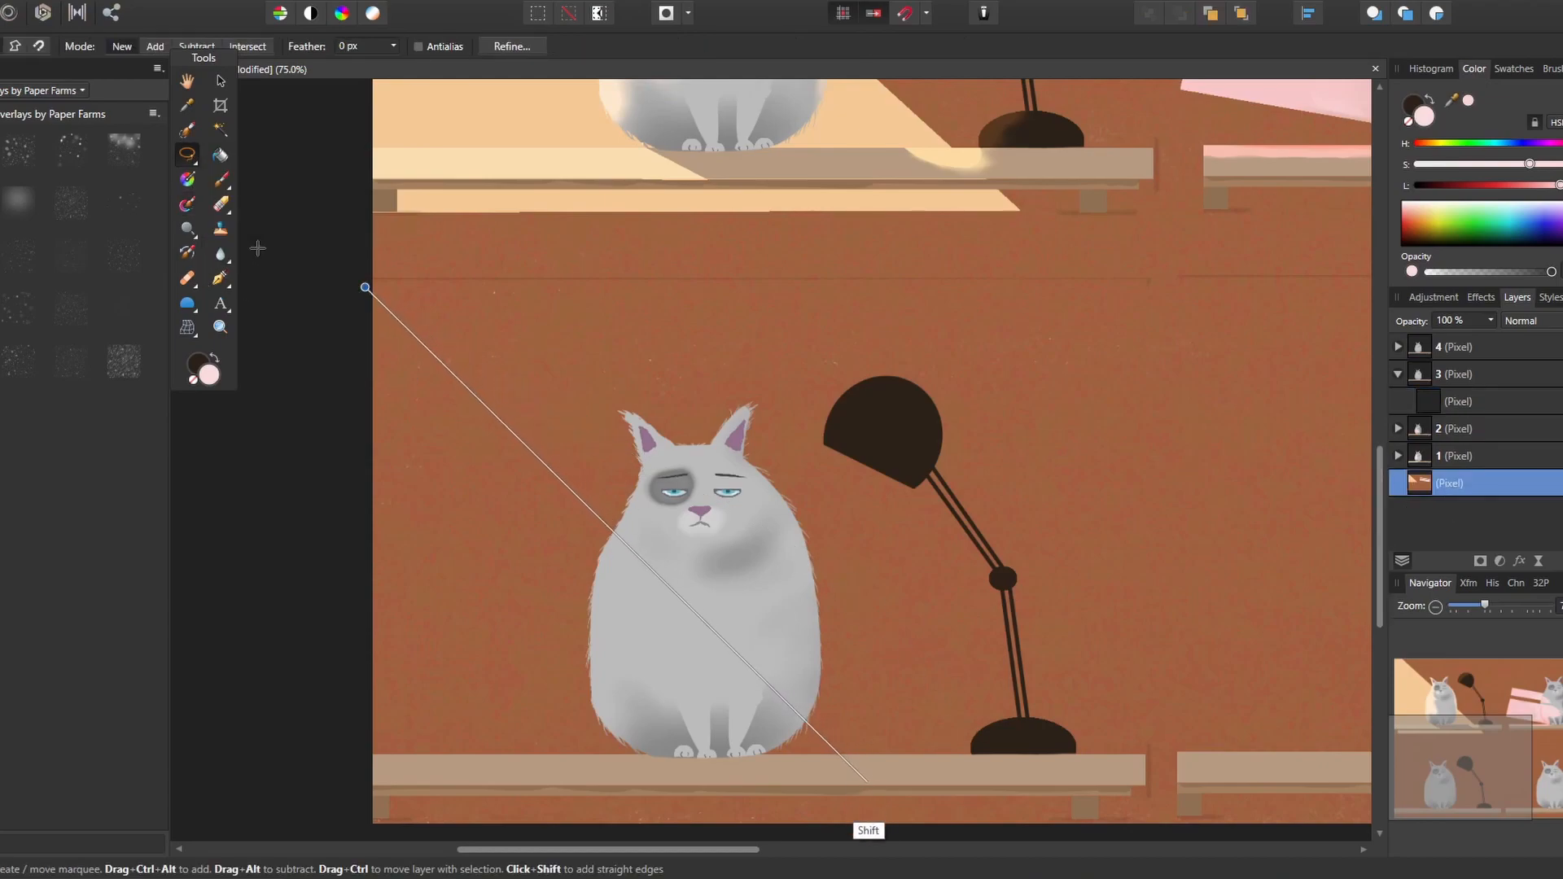
click(791, 813)
click(276, 809)
click(366, 289)
Change the paint colour to a dusty blue and fill the selected wall triangle with it
key(b)
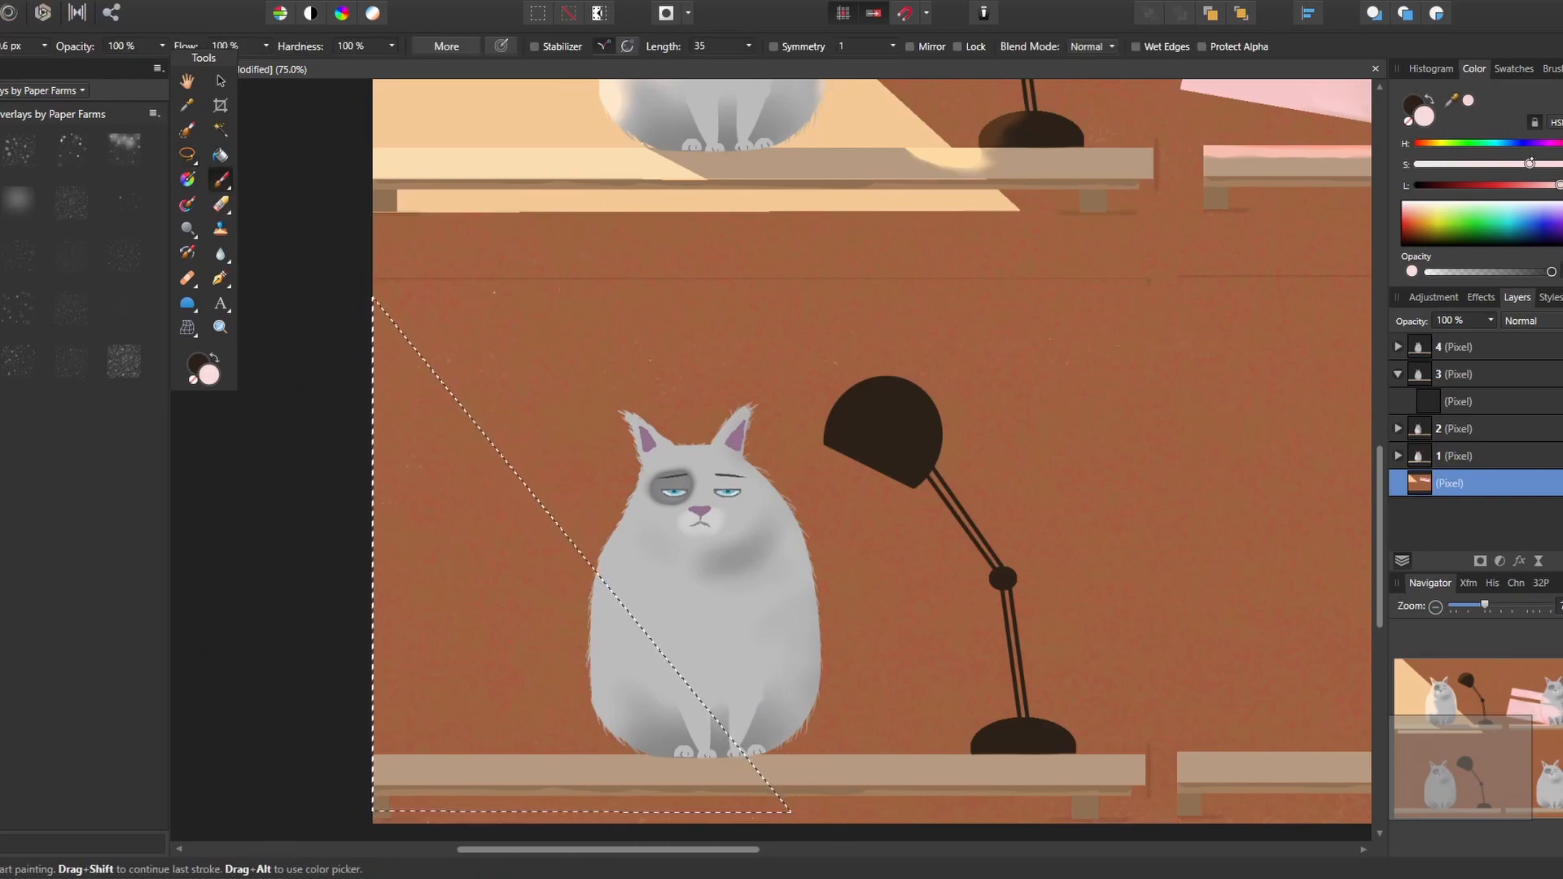
drag(1529, 165, 1462, 164)
mouse_move(374, 303)
mouse_down()
mouse_move(496, 454)
mouse_move(415, 494)
mouse_move(383, 449)
mouse_move(513, 543)
mouse_move(393, 530)
mouse_move(582, 567)
mouse_move(513, 564)
mouse_move(497, 510)
mouse_move(586, 590)
mouse_up()
mouse_move(399, 806)
mouse_down()
mouse_move(736, 806)
mouse_move(387, 694)
mouse_move(497, 574)
mouse_move(420, 505)
mouse_up()
Activate layer 3's nested layer and shift the triangular selection outline slightly to the left
click(1432, 402)
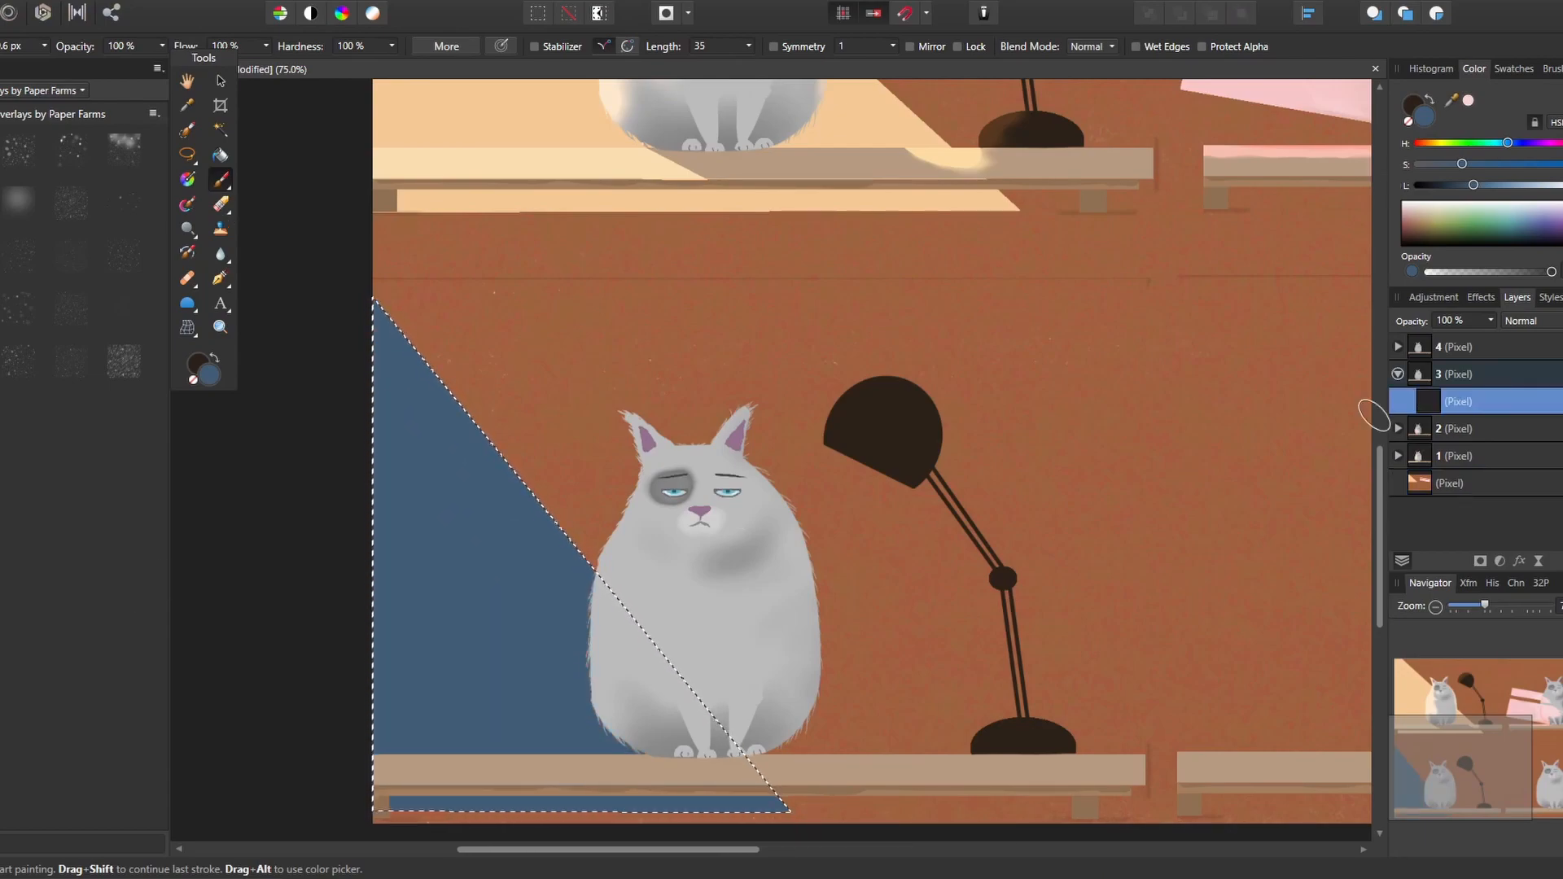
key(l)
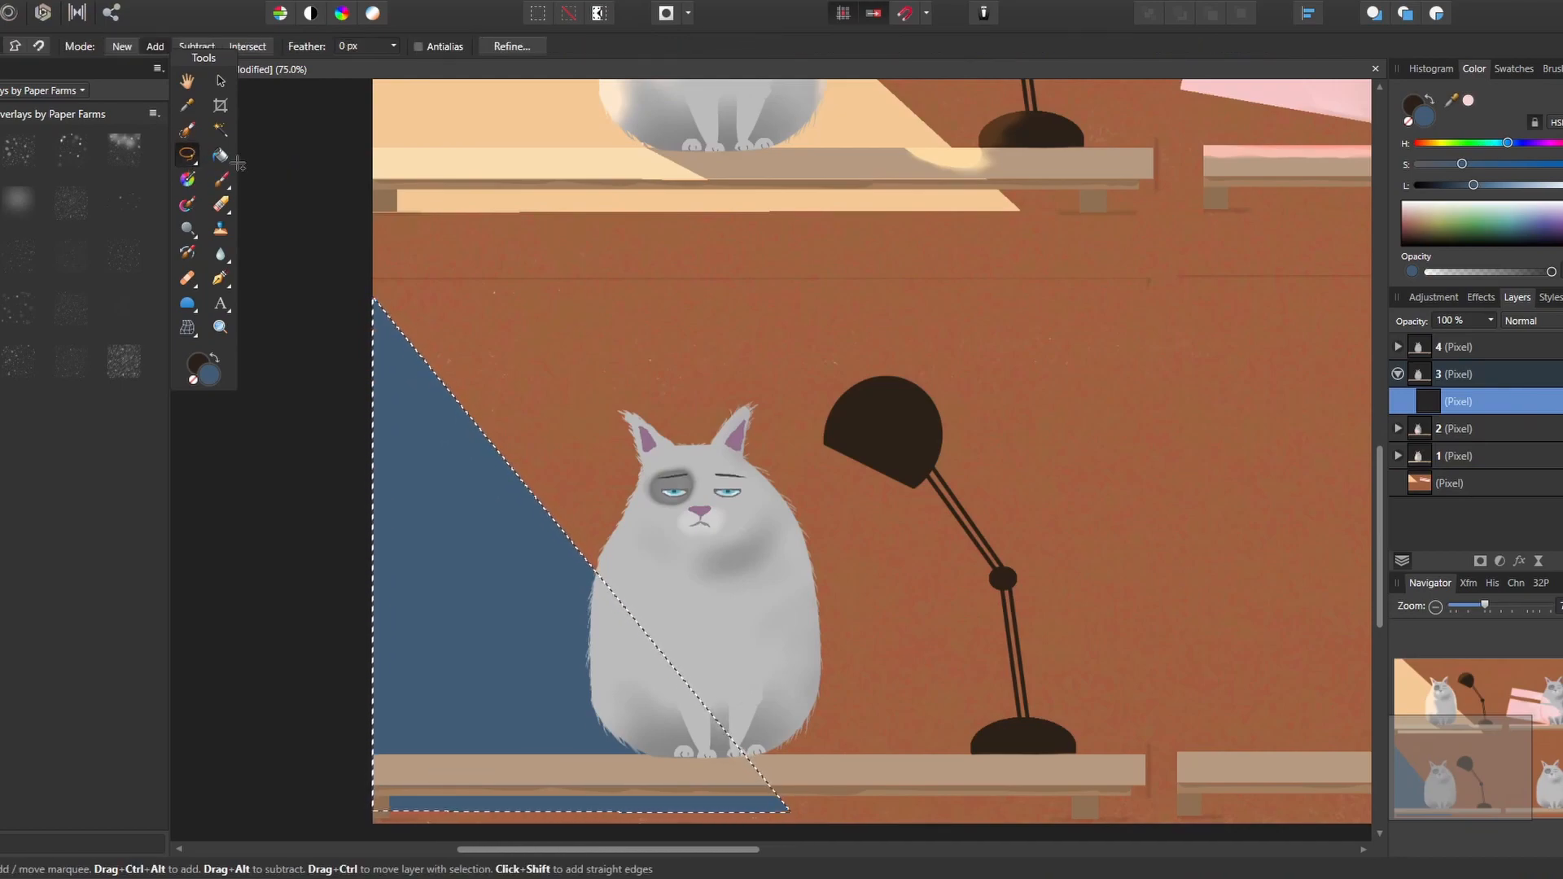
mouse_move(476, 619)
mouse_down()
mouse_move(502, 620)
mouse_move(438, 623)
mouse_up()
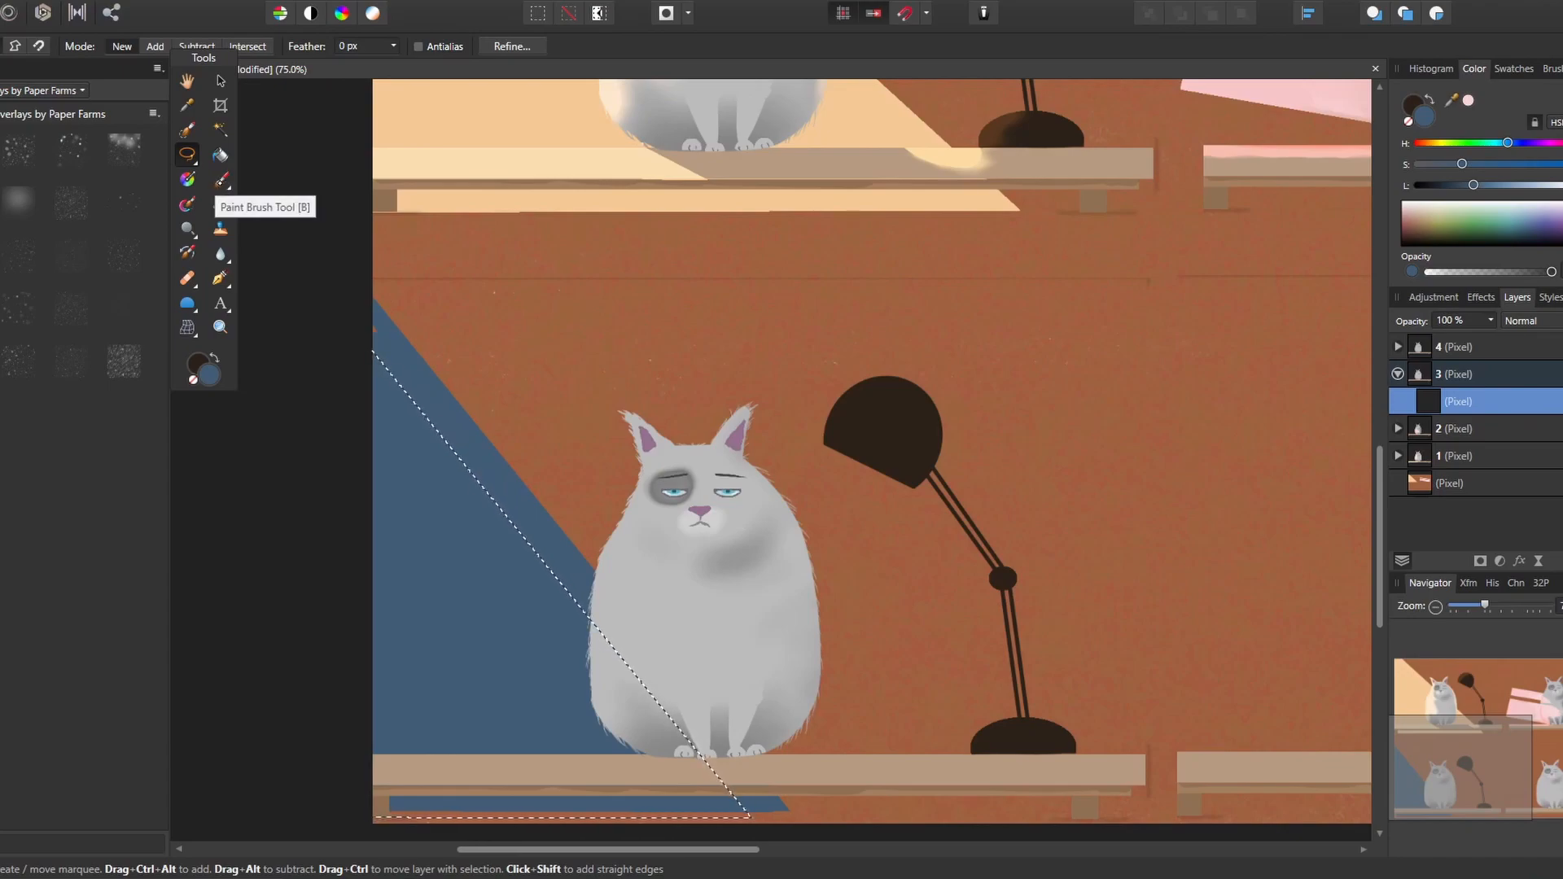
Set the nested layer's blend mode to Multiply and lighten the blue paint colour
click(221, 179)
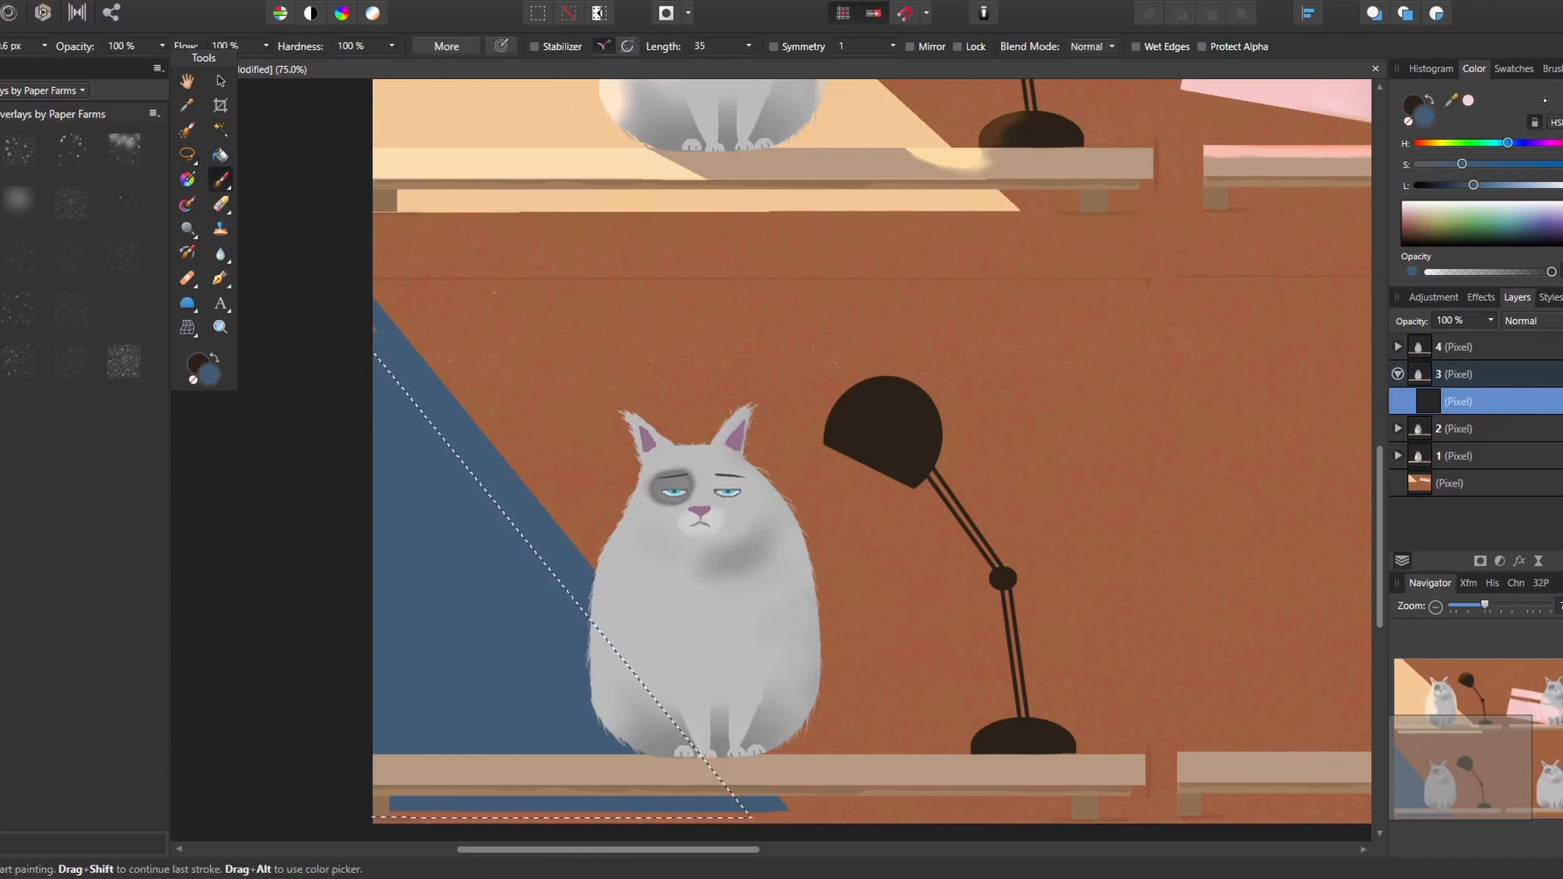
click(1530, 320)
click(1524, 575)
drag(1473, 184, 1524, 185)
click(1530, 321)
click(1524, 384)
Paint the shelf shadow inside the selection beneath the third cat, and deselect
mouse_move(397, 767)
mouse_down()
mouse_move(549, 766)
mouse_move(416, 779)
mouse_move(436, 786)
mouse_move(382, 806)
mouse_move(497, 782)
mouse_move(663, 793)
mouse_move(659, 766)
mouse_move(723, 786)
mouse_up()
key(ctrl+z)
key(ctrl+shift+z)
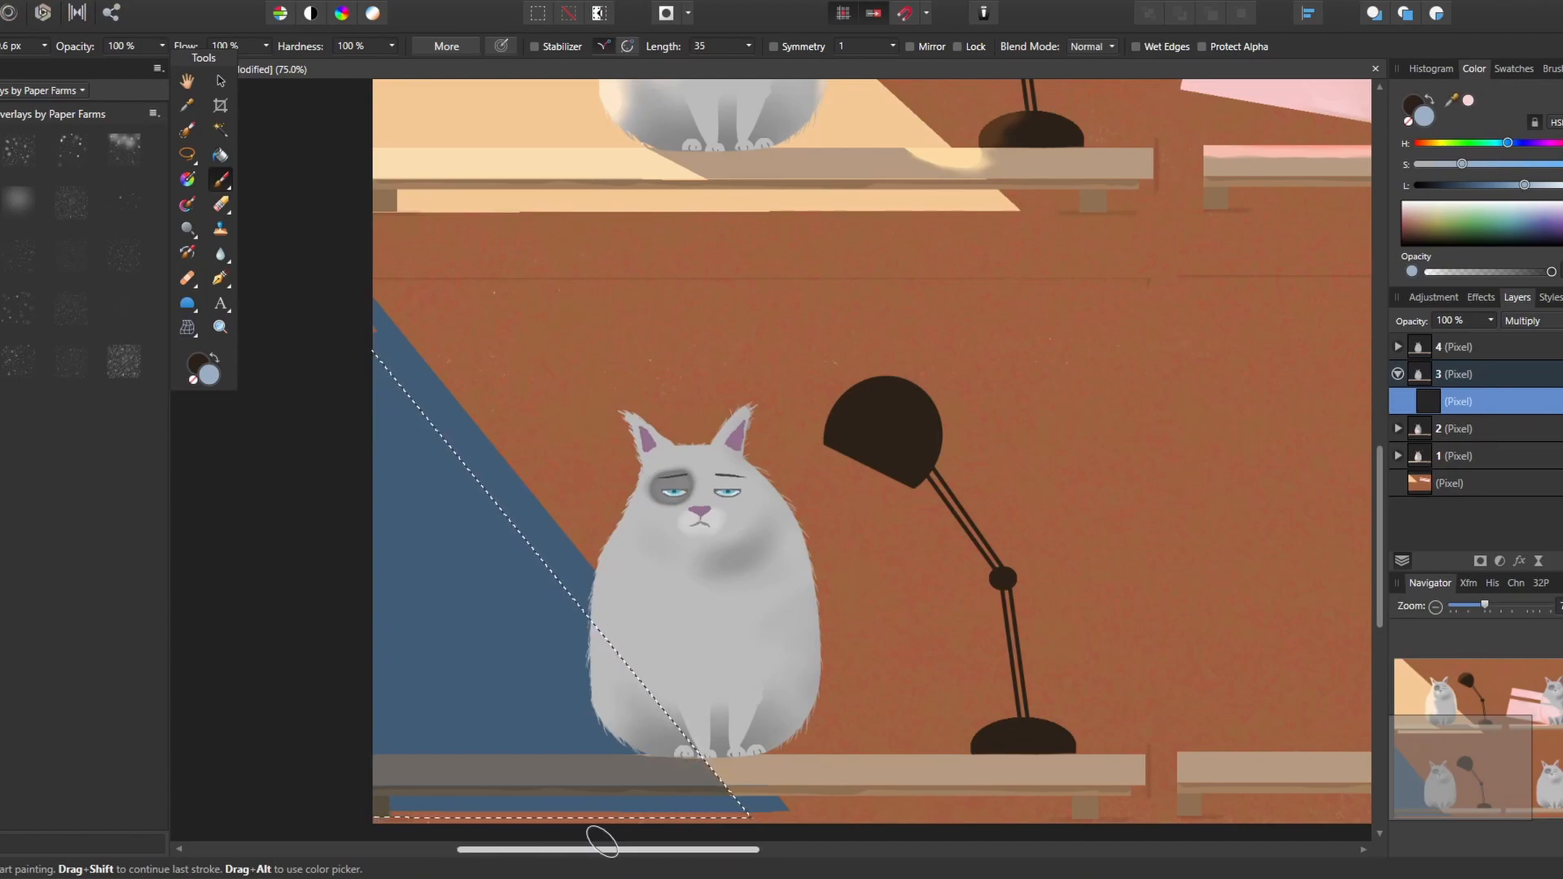
key(ctrl+d)
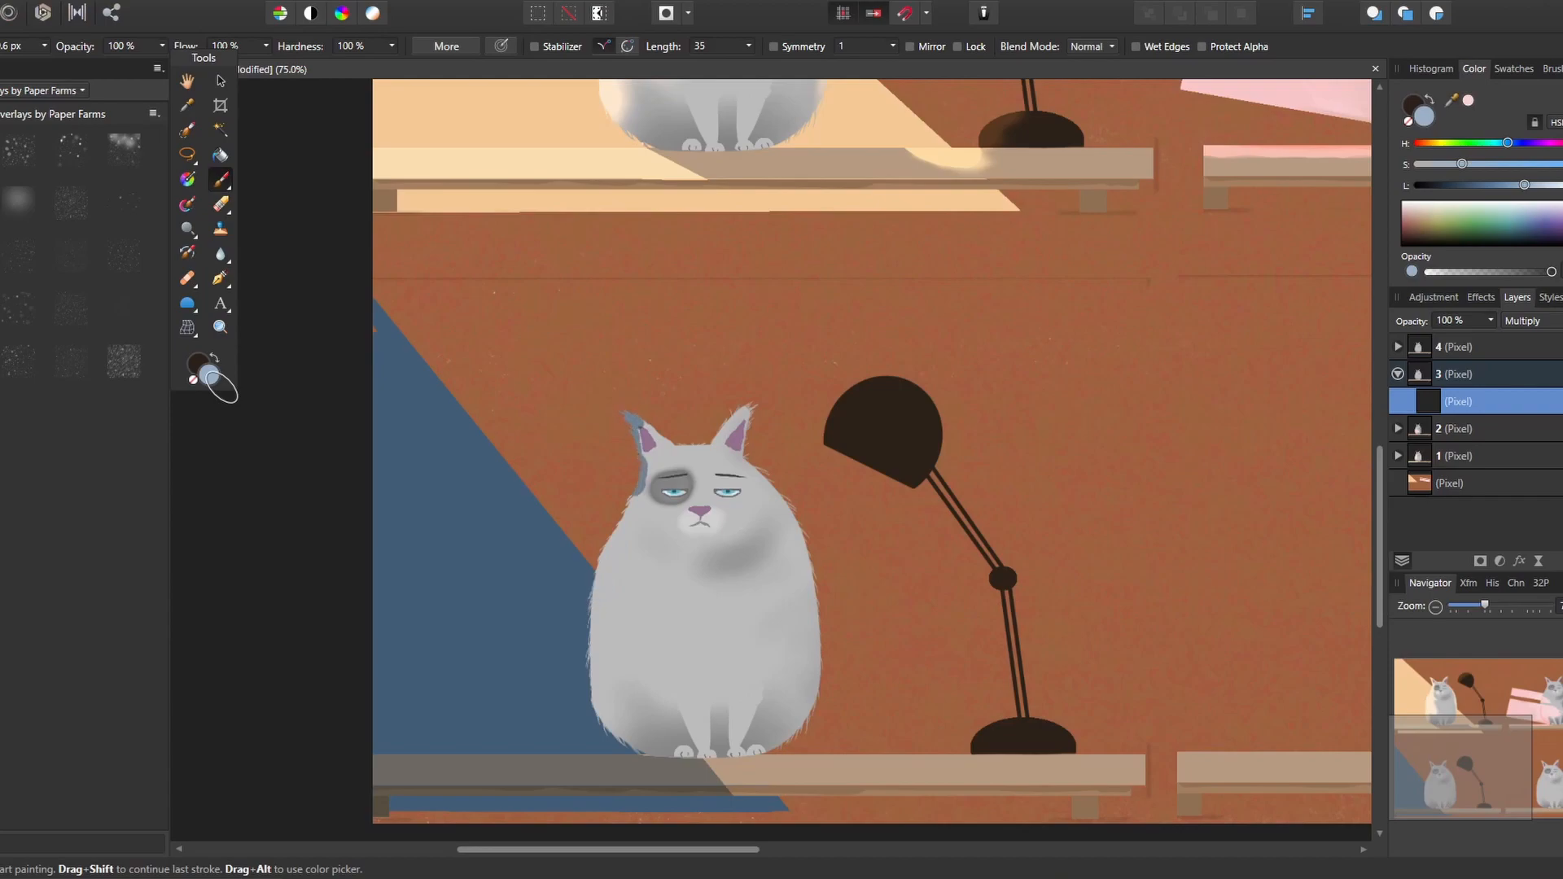
Paint a blue-grey shadow down the third cat's left side, adding smaller strokes on its belly and front leg
mouse_move(638, 499)
mouse_down()
mouse_move(596, 620)
mouse_move(627, 739)
mouse_move(617, 677)
mouse_move(687, 716)
mouse_up()
key([)
key([)
key([)
mouse_move(621, 643)
mouse_down()
mouse_move(619, 604)
mouse_move(638, 669)
mouse_move(666, 669)
mouse_up()
Clean the mixer brush, reduce its size, and blend the shadow edge along the third cat's chest and belly
click(188, 205)
click(634, 47)
key([)
key([)
key([)
key([)
drag(631, 568, 663, 565)
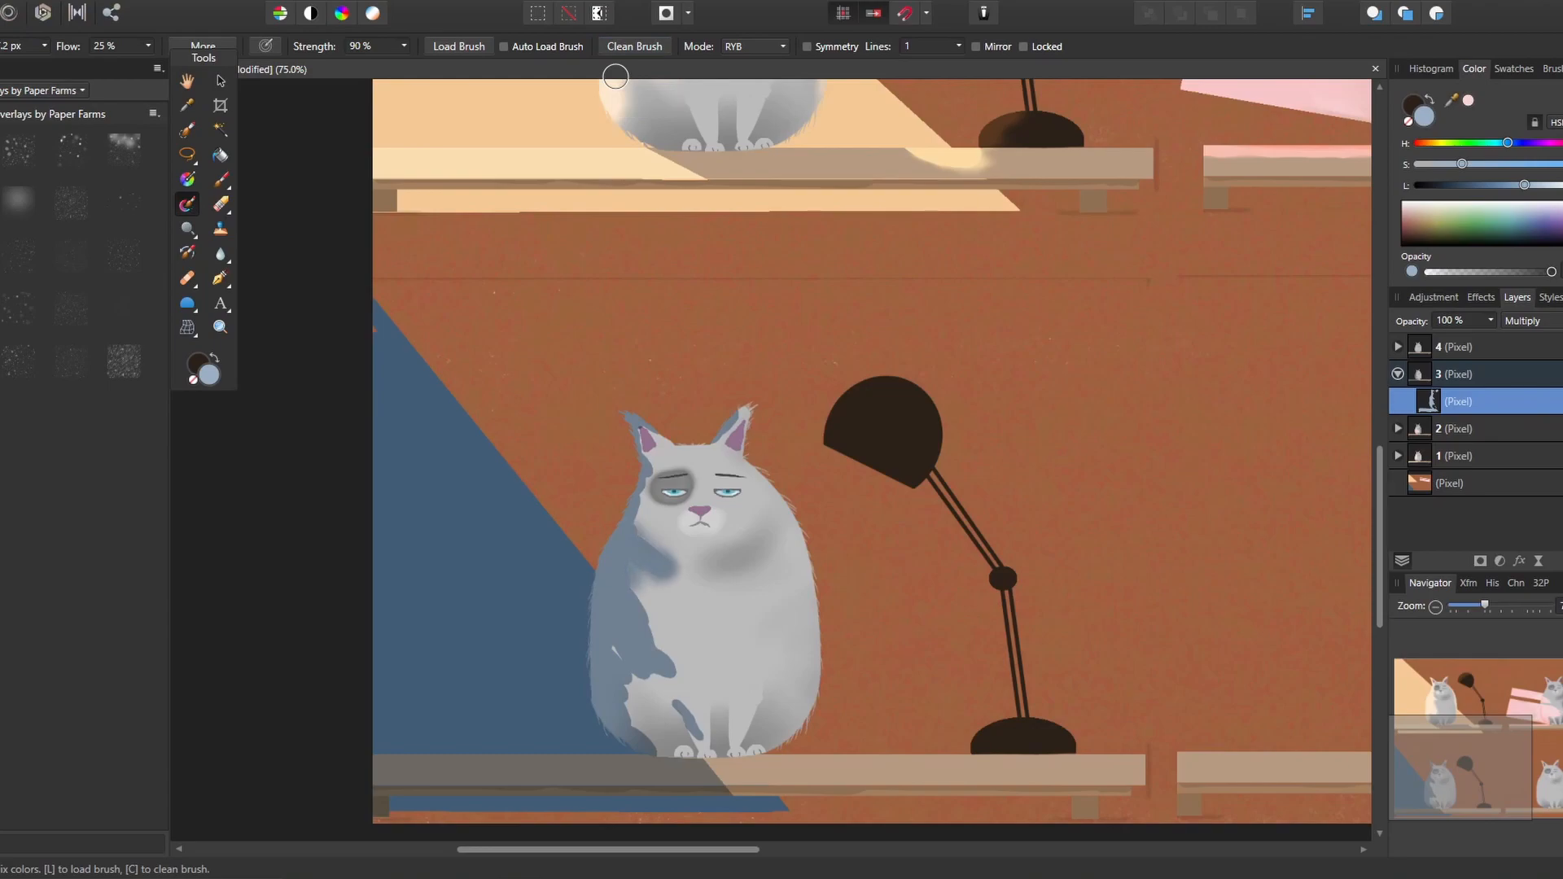
drag(666, 680, 632, 690)
drag(638, 595, 674, 674)
mouse_move(638, 682)
mouse_down()
mouse_move(630, 723)
mouse_move(674, 653)
mouse_move(640, 591)
mouse_up()
Blend the shadow around the third cat's front leg and ears using a cleaned, smaller mixer brush
click(634, 48)
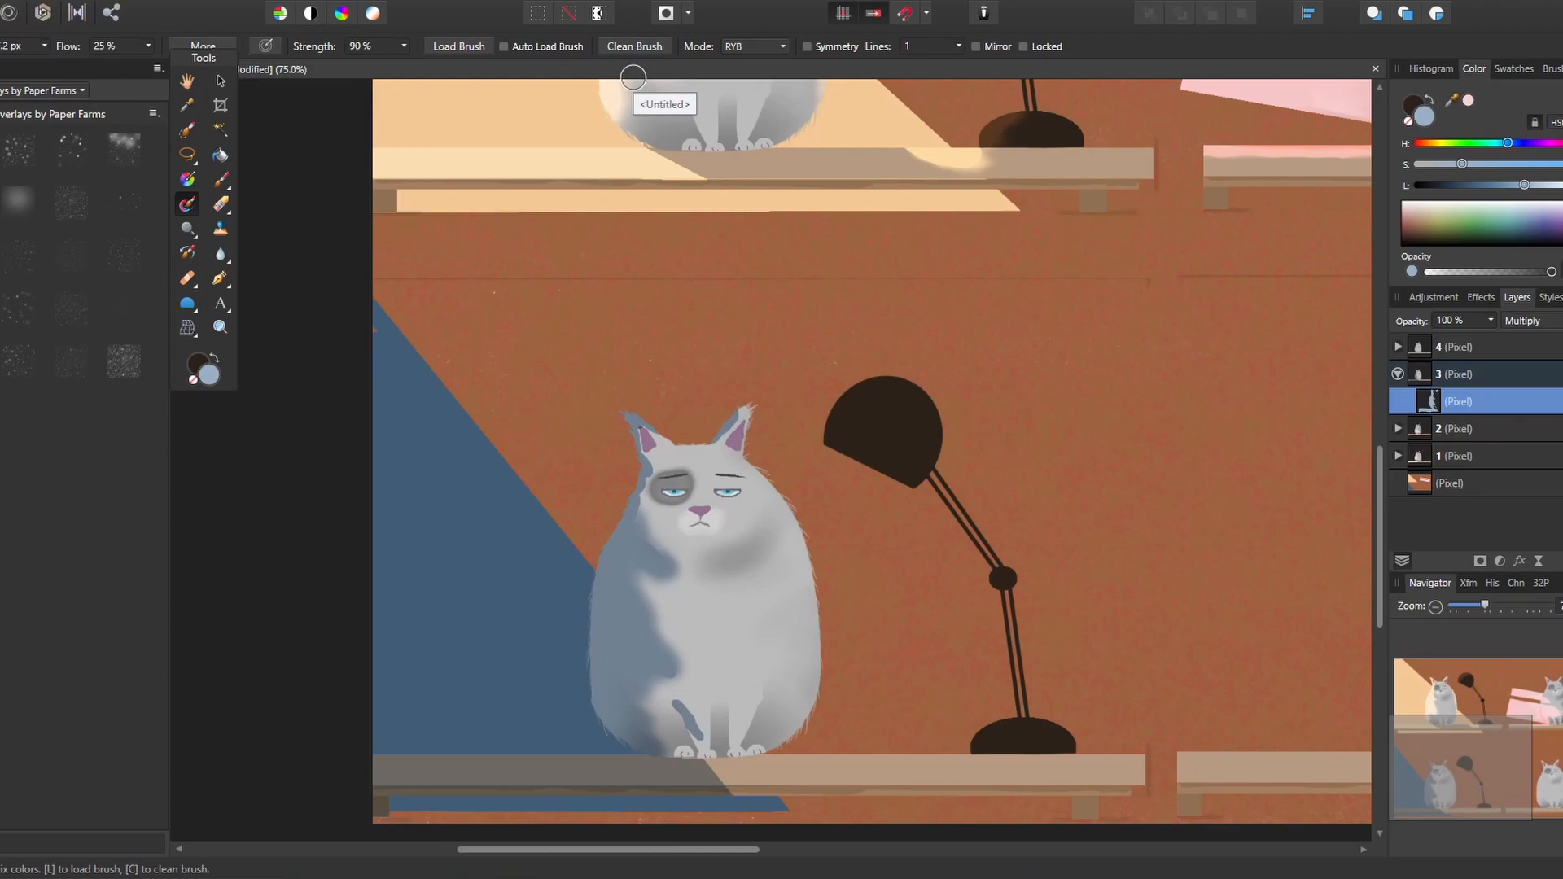
drag(677, 709, 692, 697)
mouse_move(696, 710)
mouse_down()
mouse_move(697, 724)
mouse_move(671, 706)
mouse_up()
key(ctrl+z)
key([)
key([)
key([)
key([)
click(640, 48)
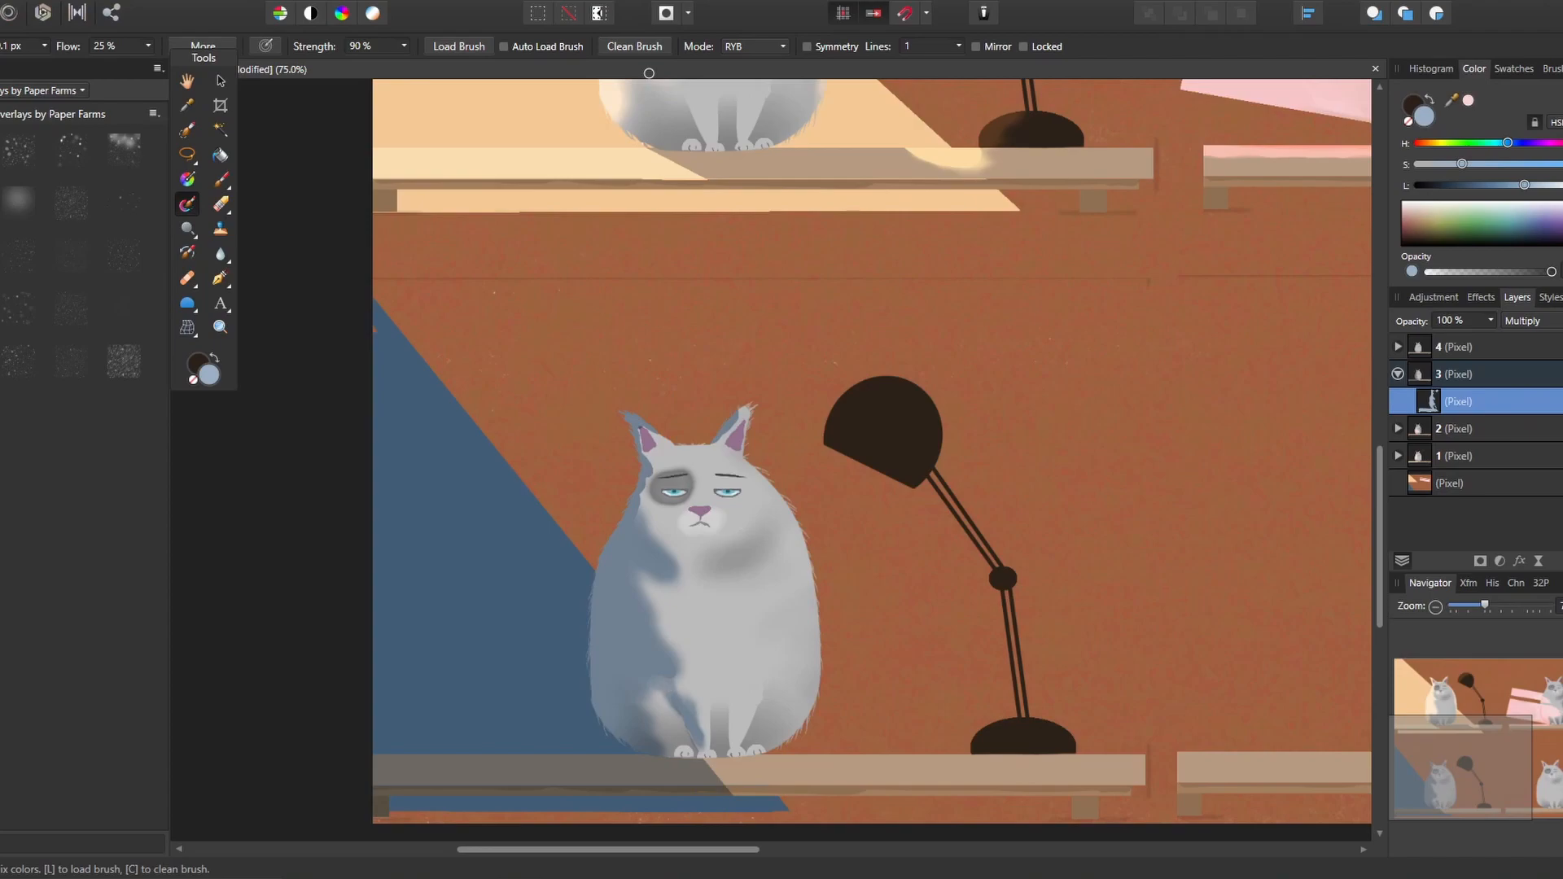
key(])
key(c)
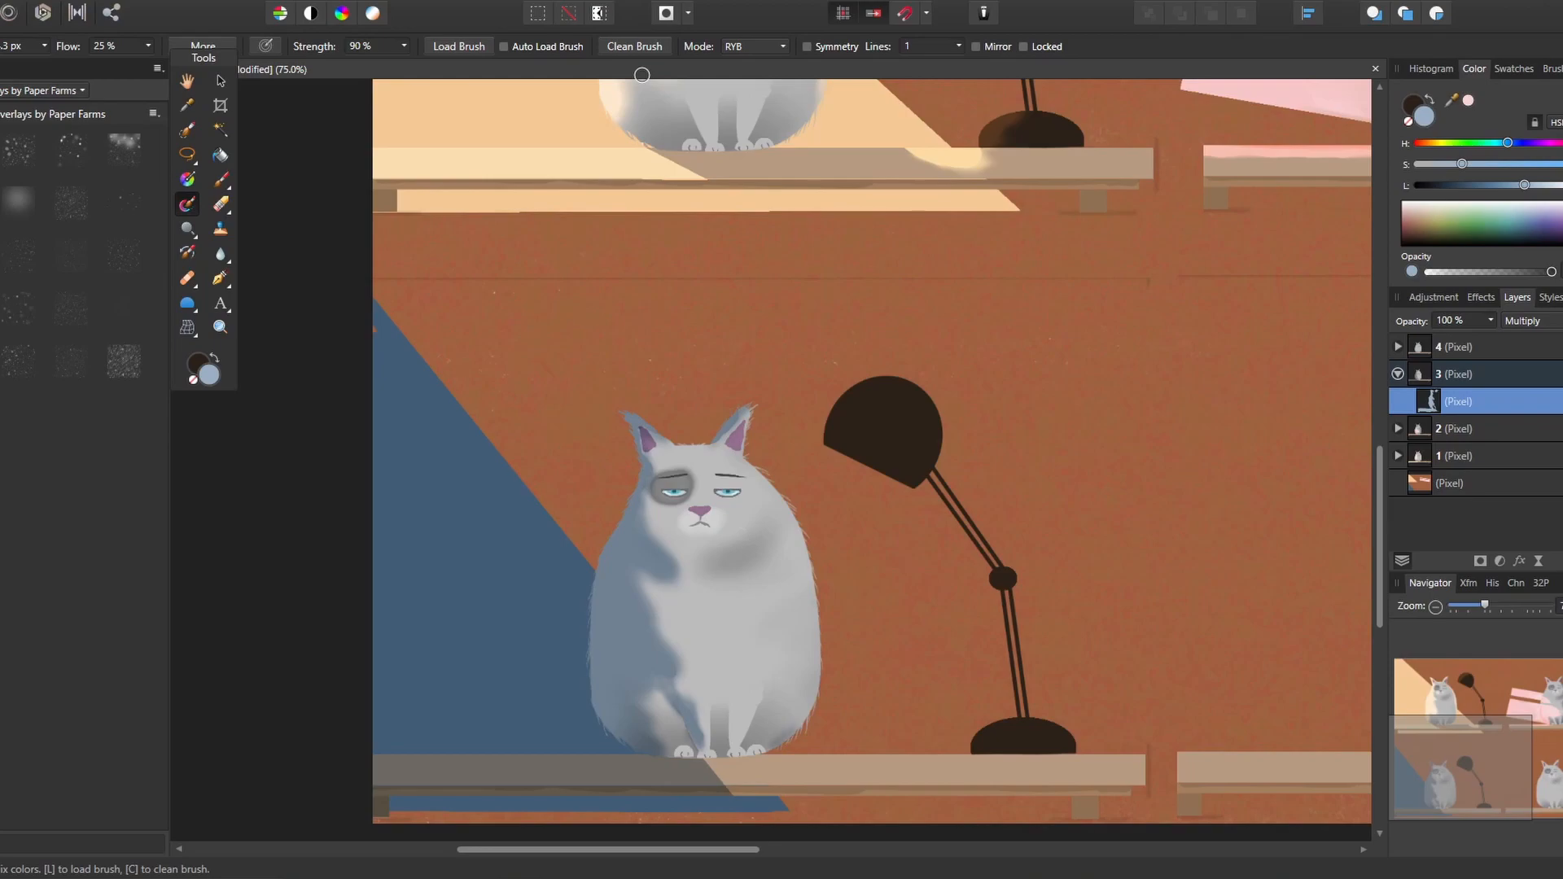
Add a new pixel layer above layer 3 and activate the freehand selection tool
click(1431, 378)
key(ctrl+shift+n)
click(187, 154)
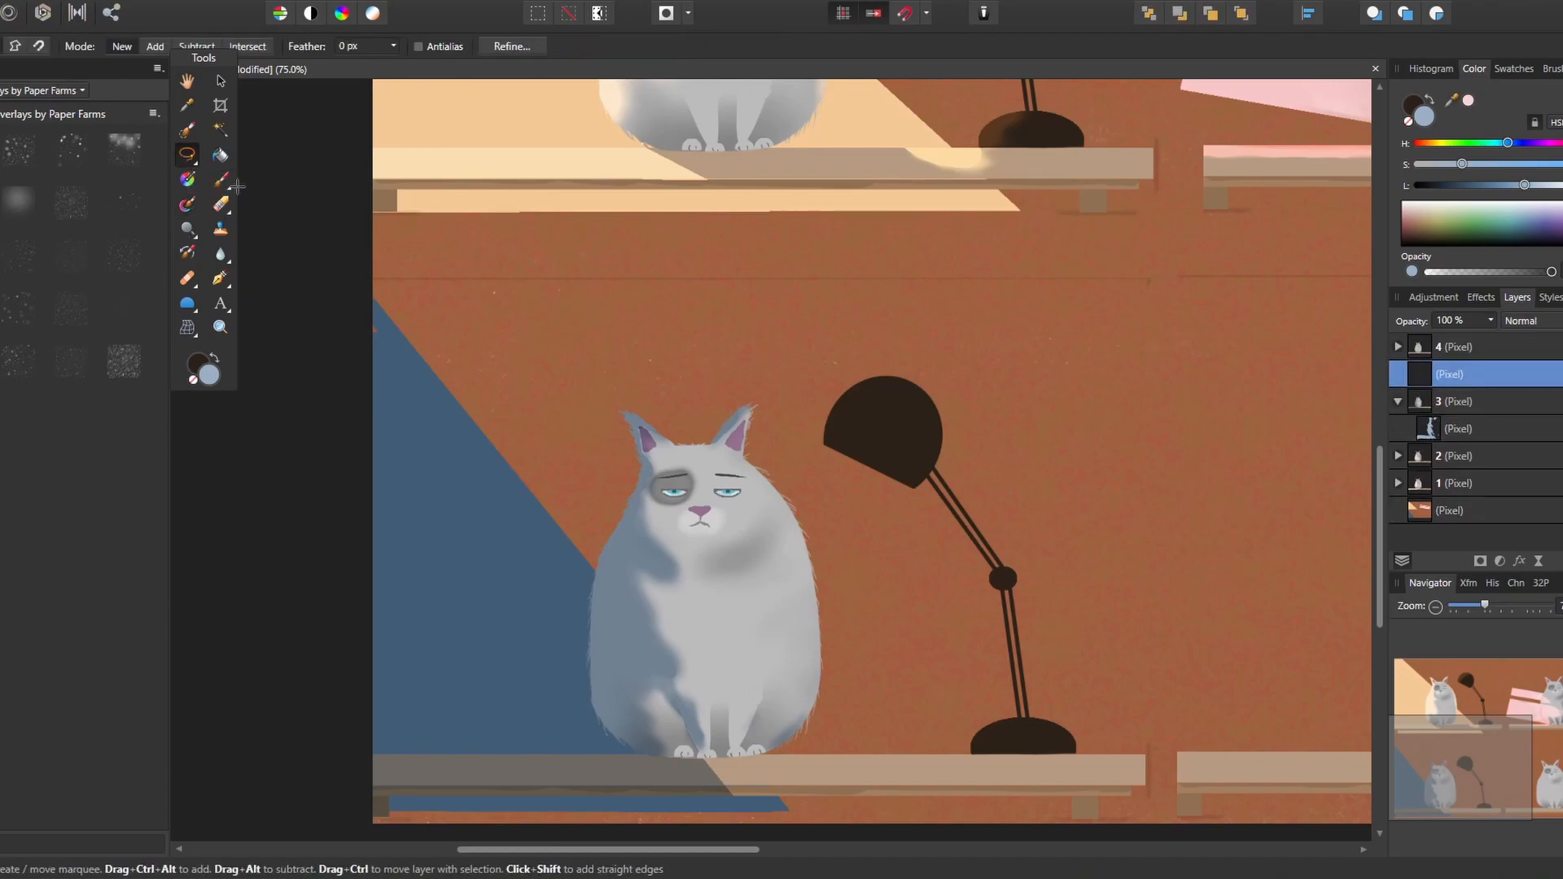
shift+click(823, 443)
shift+click(912, 488)
shift+click(852, 782)
key(Escape)
Select a straight-edged light cone spreading from the lamp shade's opening across the third cat to the shelf
shift+click(825, 445)
shift+click(913, 488)
shift+click(869, 783)
shift+click(625, 694)
shift+click(825, 446)
Set the layer opacity to 25% and paint the cone selection with pale yellow
click(219, 179)
click(1440, 143)
click(1495, 165)
click(1530, 320)
click(1491, 321)
click(1400, 337)
mouse_move(828, 452)
mouse_down()
mouse_move(789, 495)
mouse_move(846, 614)
mouse_move(859, 769)
mouse_move(721, 714)
mouse_move(822, 627)
mouse_up()
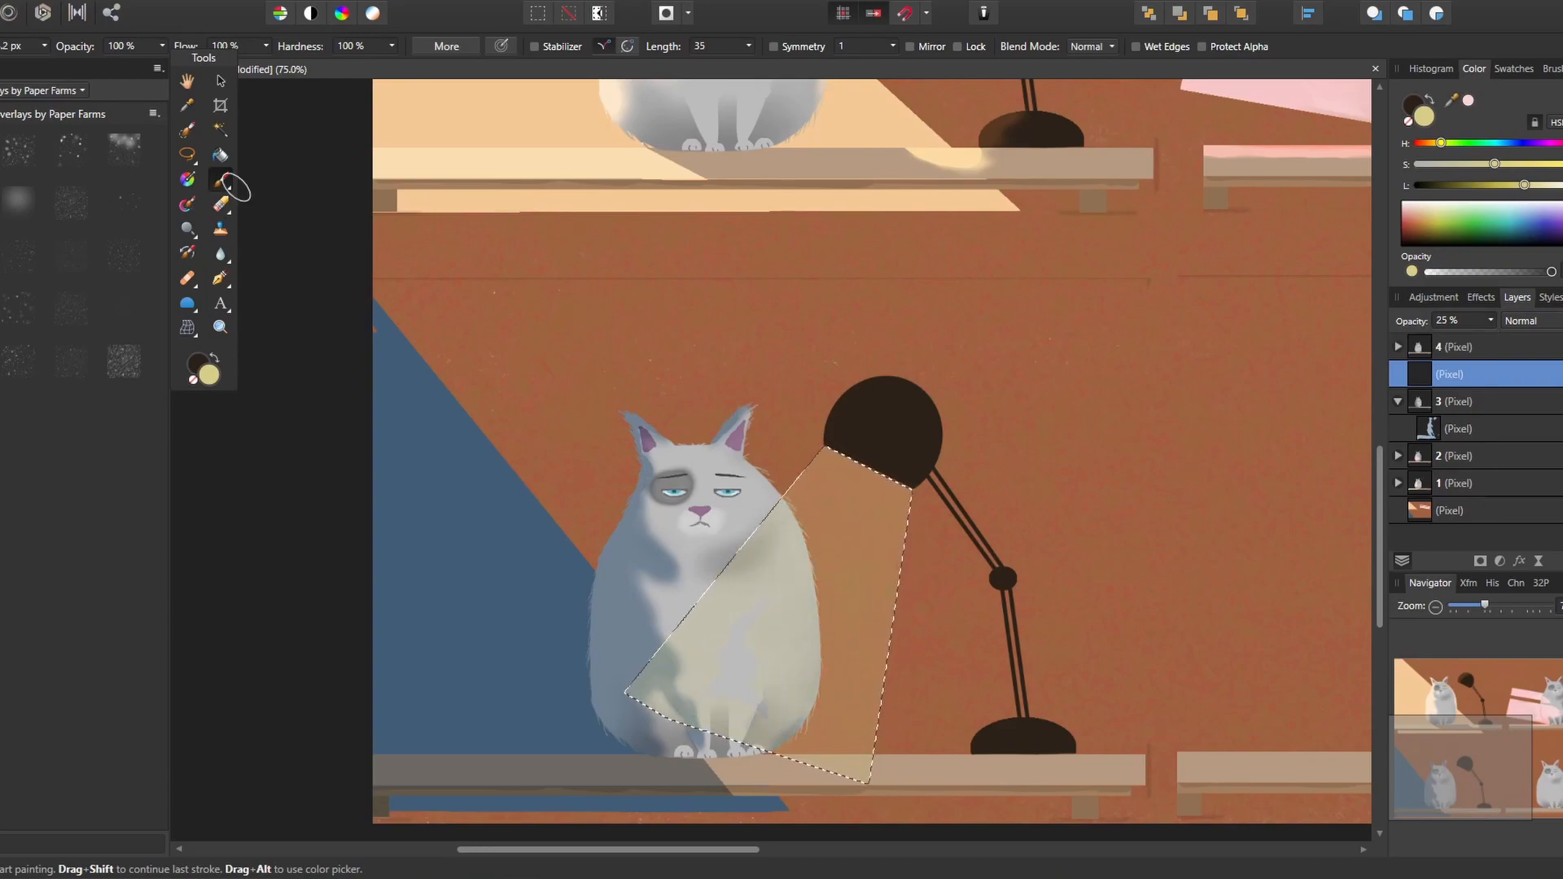
Set the light cone layer's opacity to 50% and deselect
click(1490, 321)
click(1523, 338)
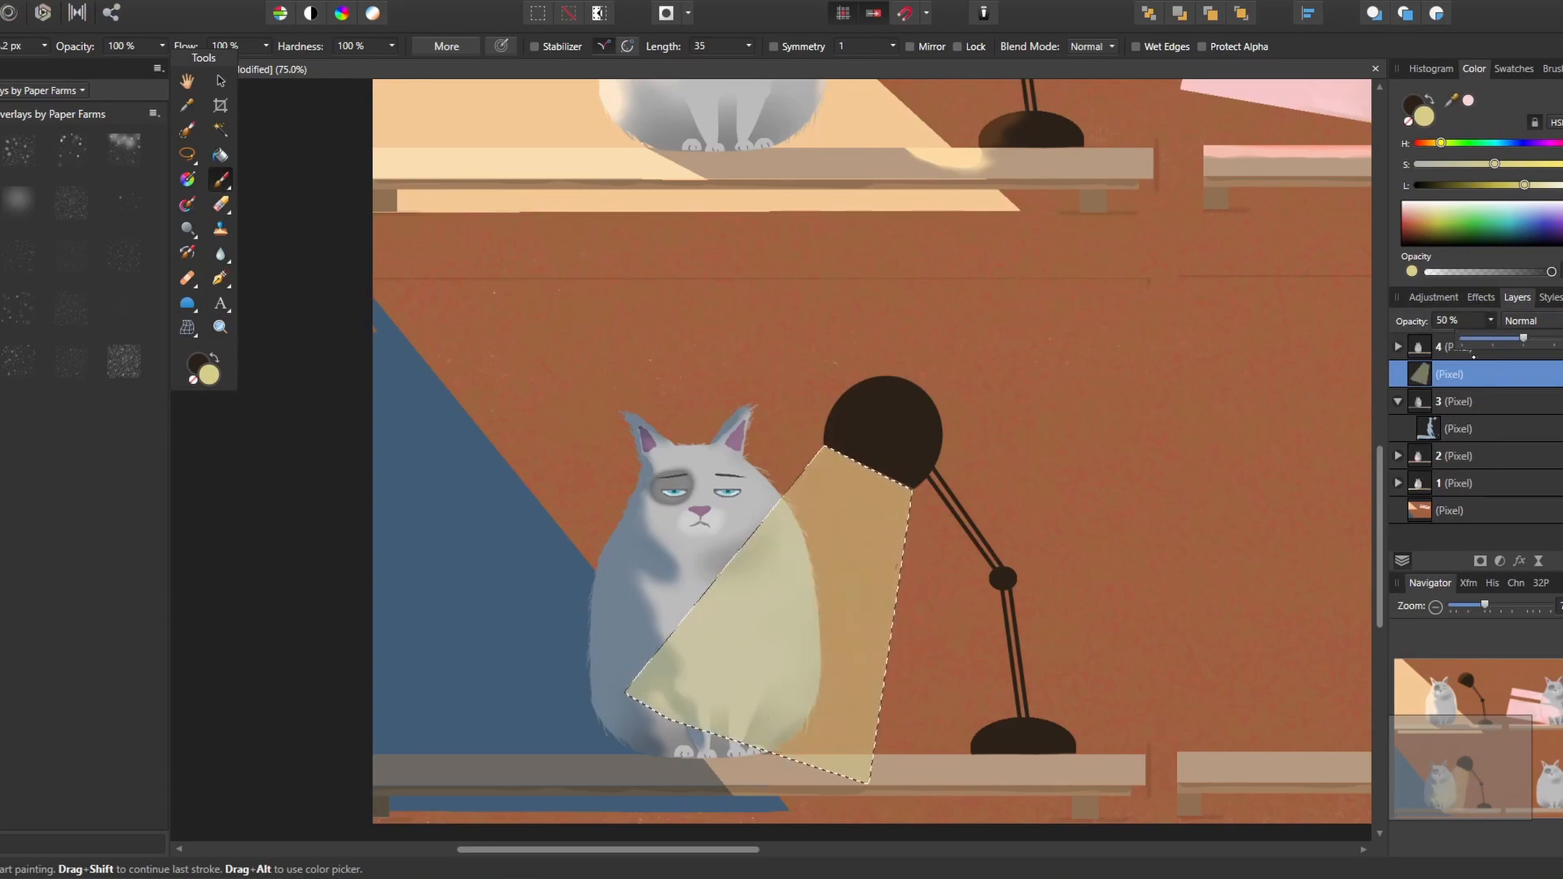
click(232, 0)
click(259, 14)
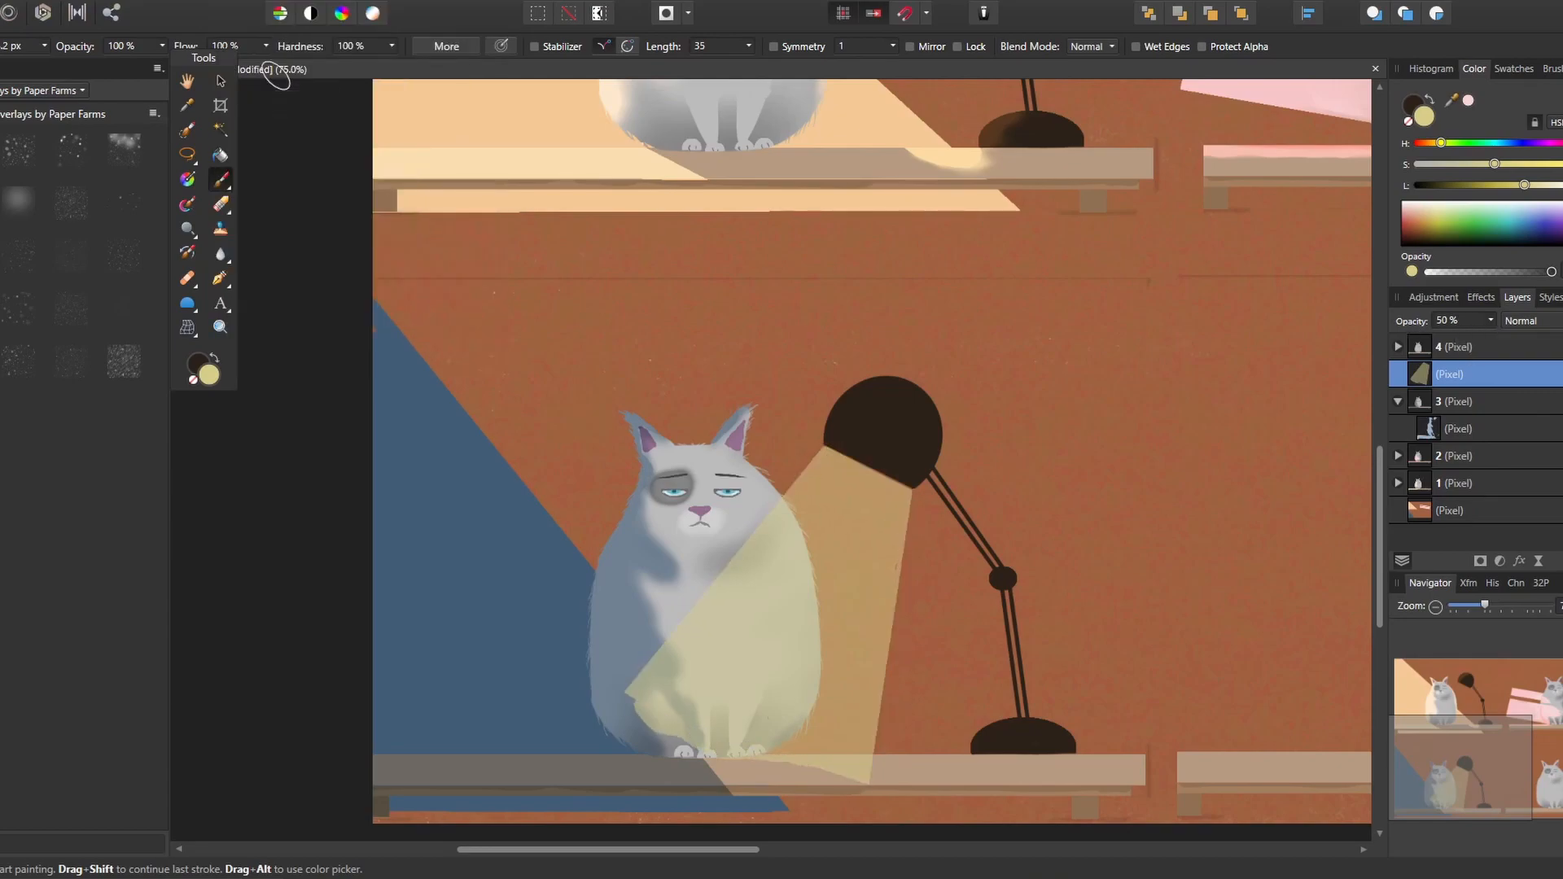
Extend the yellow light over the third cat's lower left side and erase the excess to a straight cone edge
mouse_move(649, 717)
mouse_down()
mouse_move(684, 733)
mouse_move(643, 718)
mouse_move(669, 749)
mouse_up()
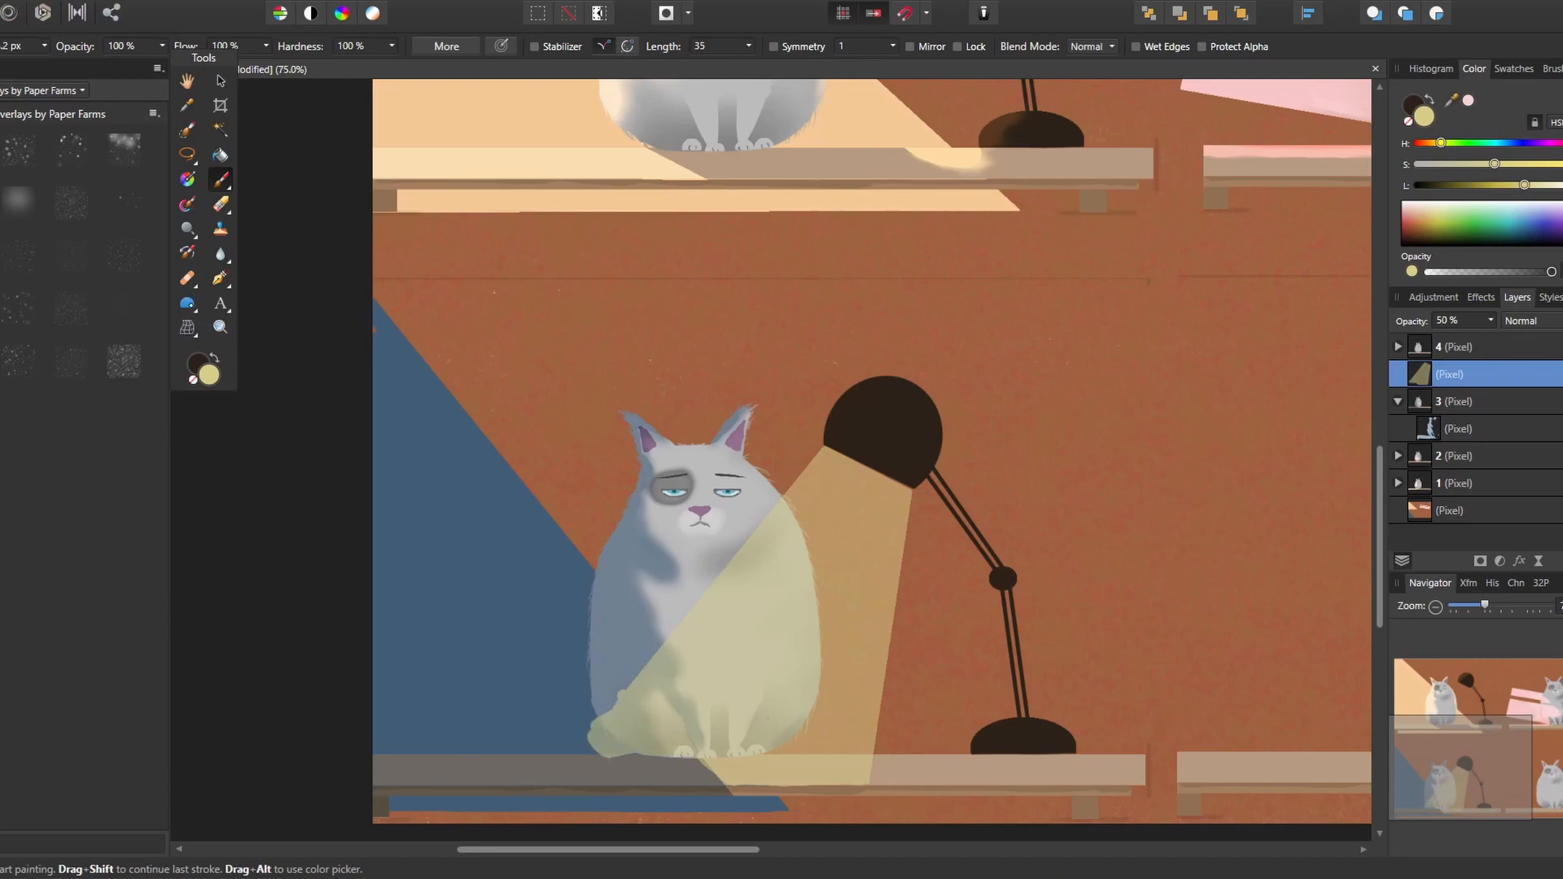
click(220, 203)
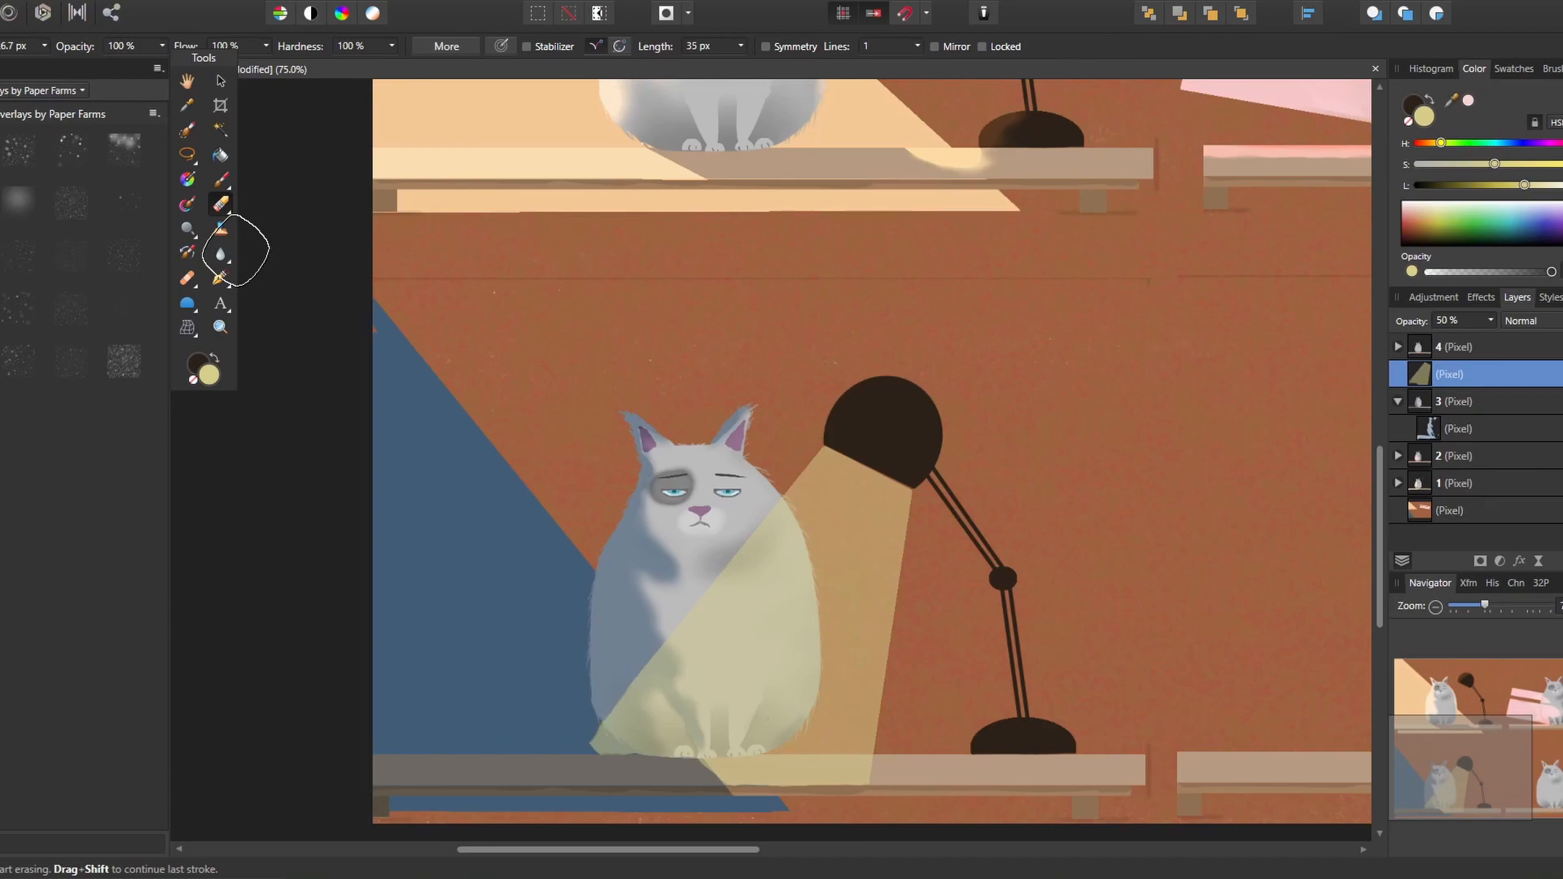
Touch up the light cone's lower left edge beside the third cat and raise the cone layer's opacity to 58%
click(220, 179)
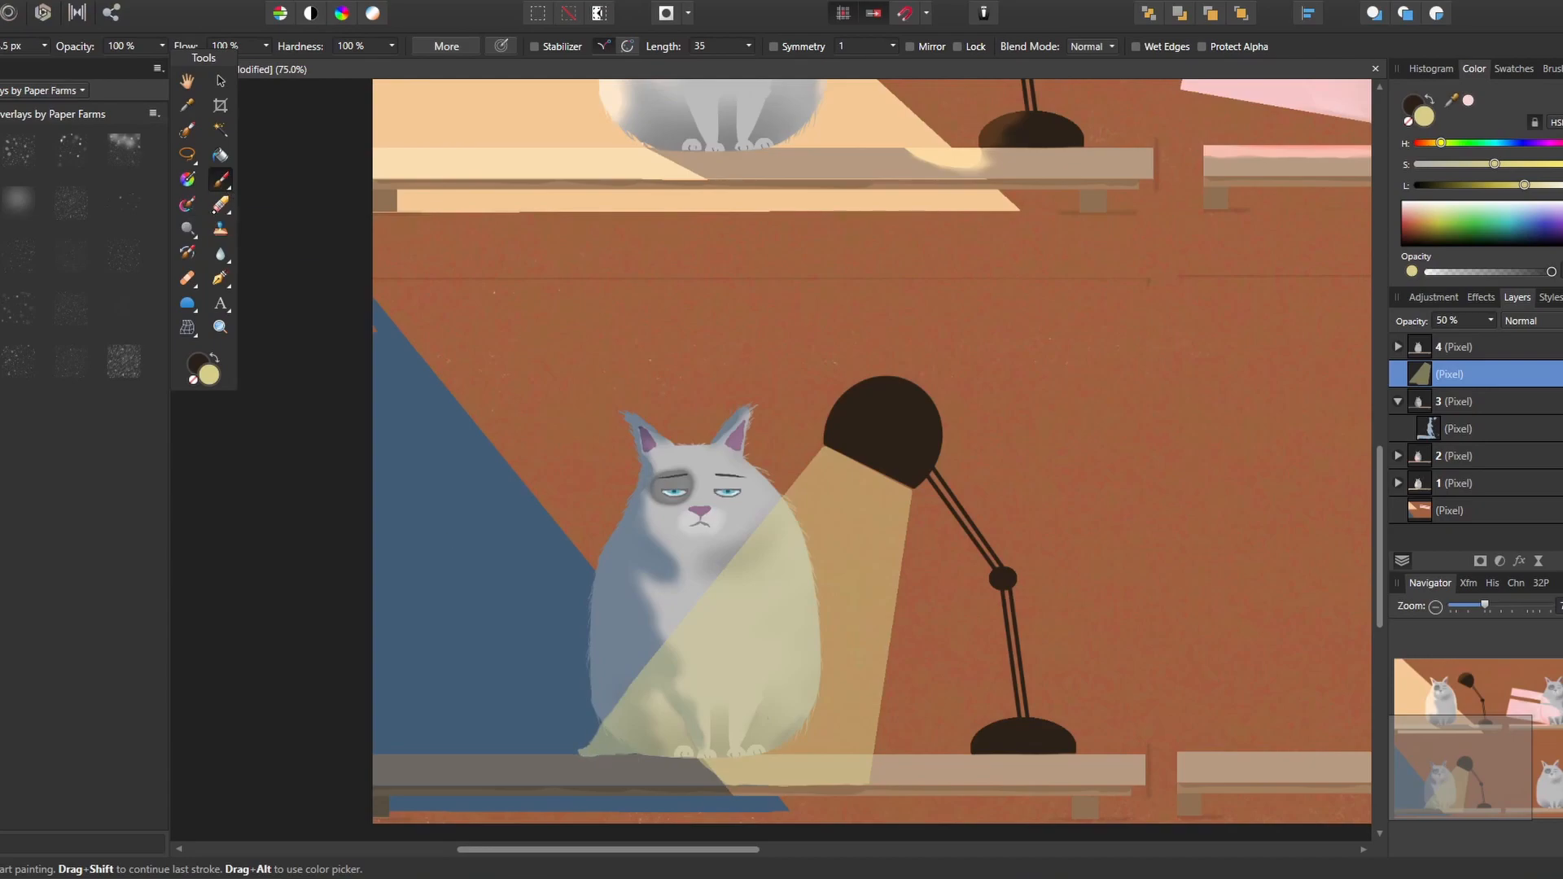
key(e)
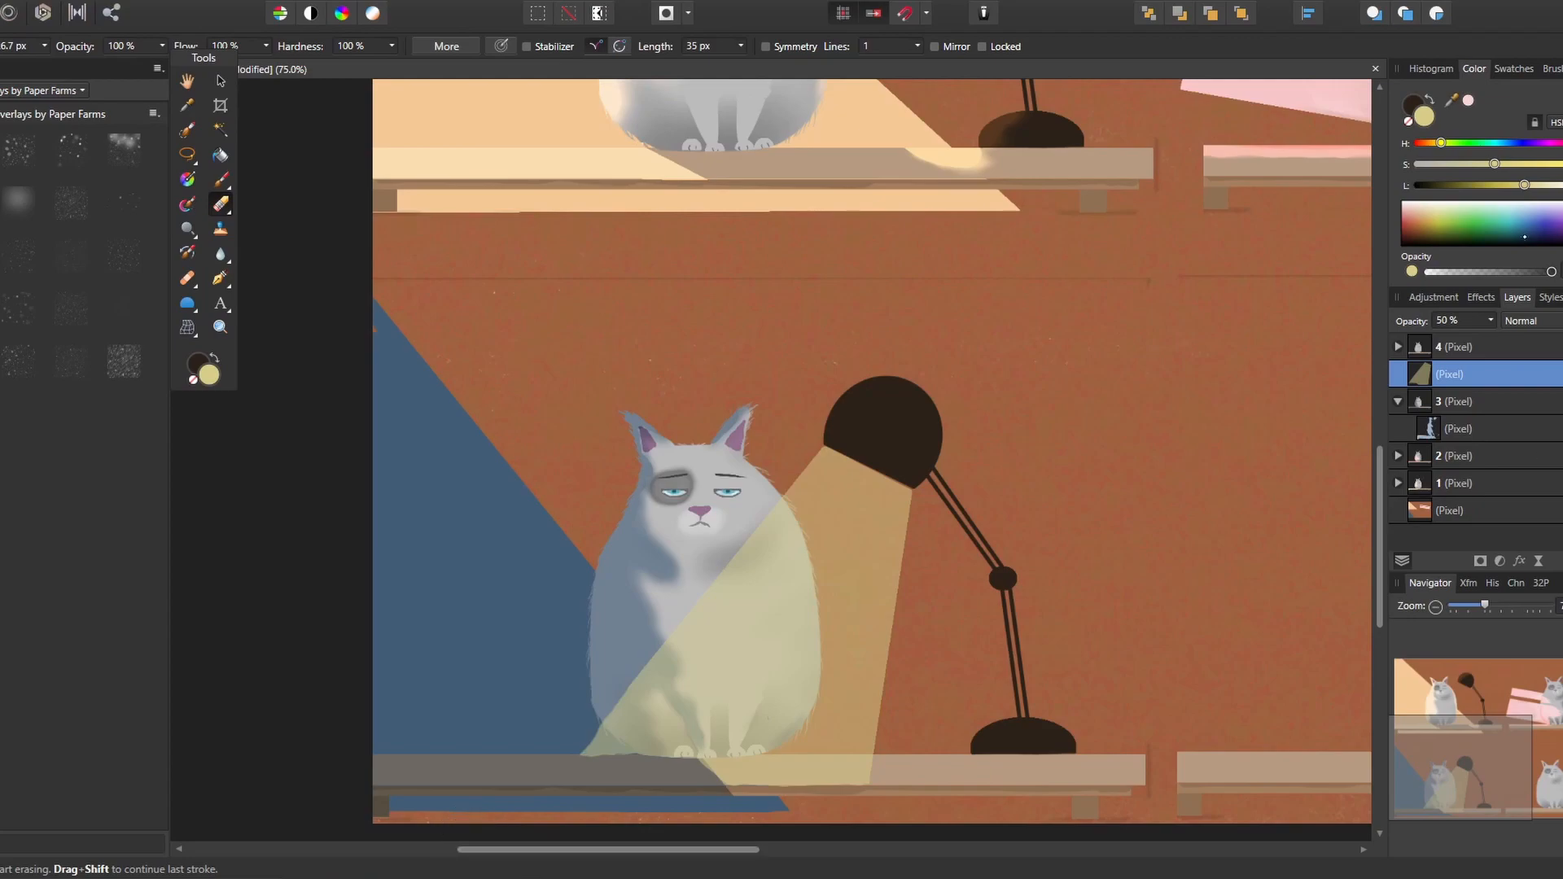
click(1491, 320)
mouse_move(1491, 337)
mouse_down()
mouse_move(1526, 338)
mouse_move(1508, 338)
mouse_up()
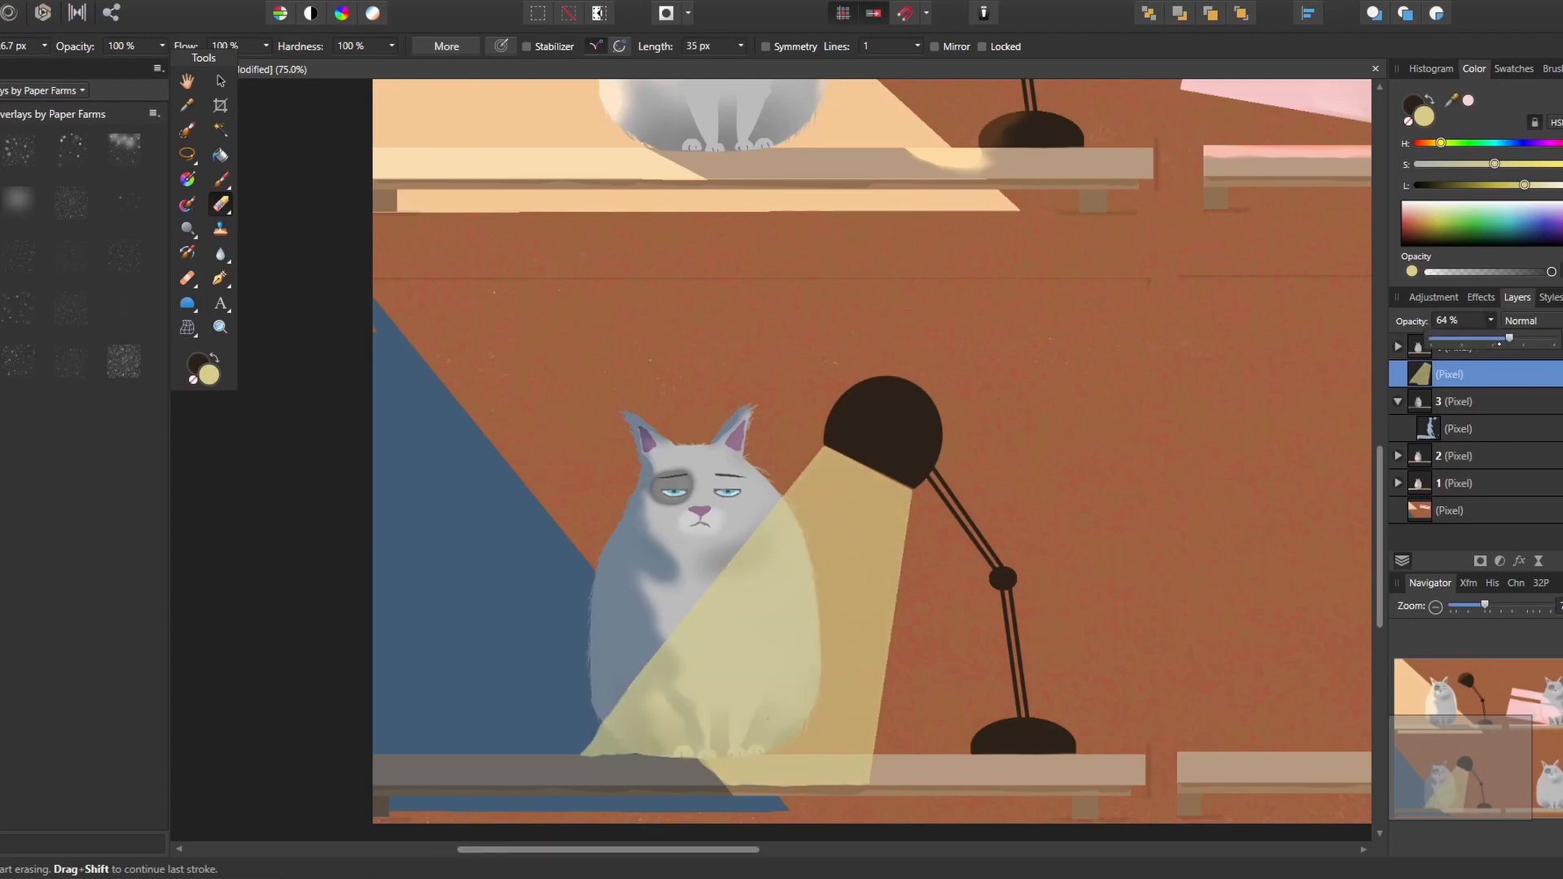
Apply a Gaussian Blur effect with a 3.6 px radius to the light cone layer
click(1480, 298)
click(1417, 352)
drag(1448, 391, 1469, 391)
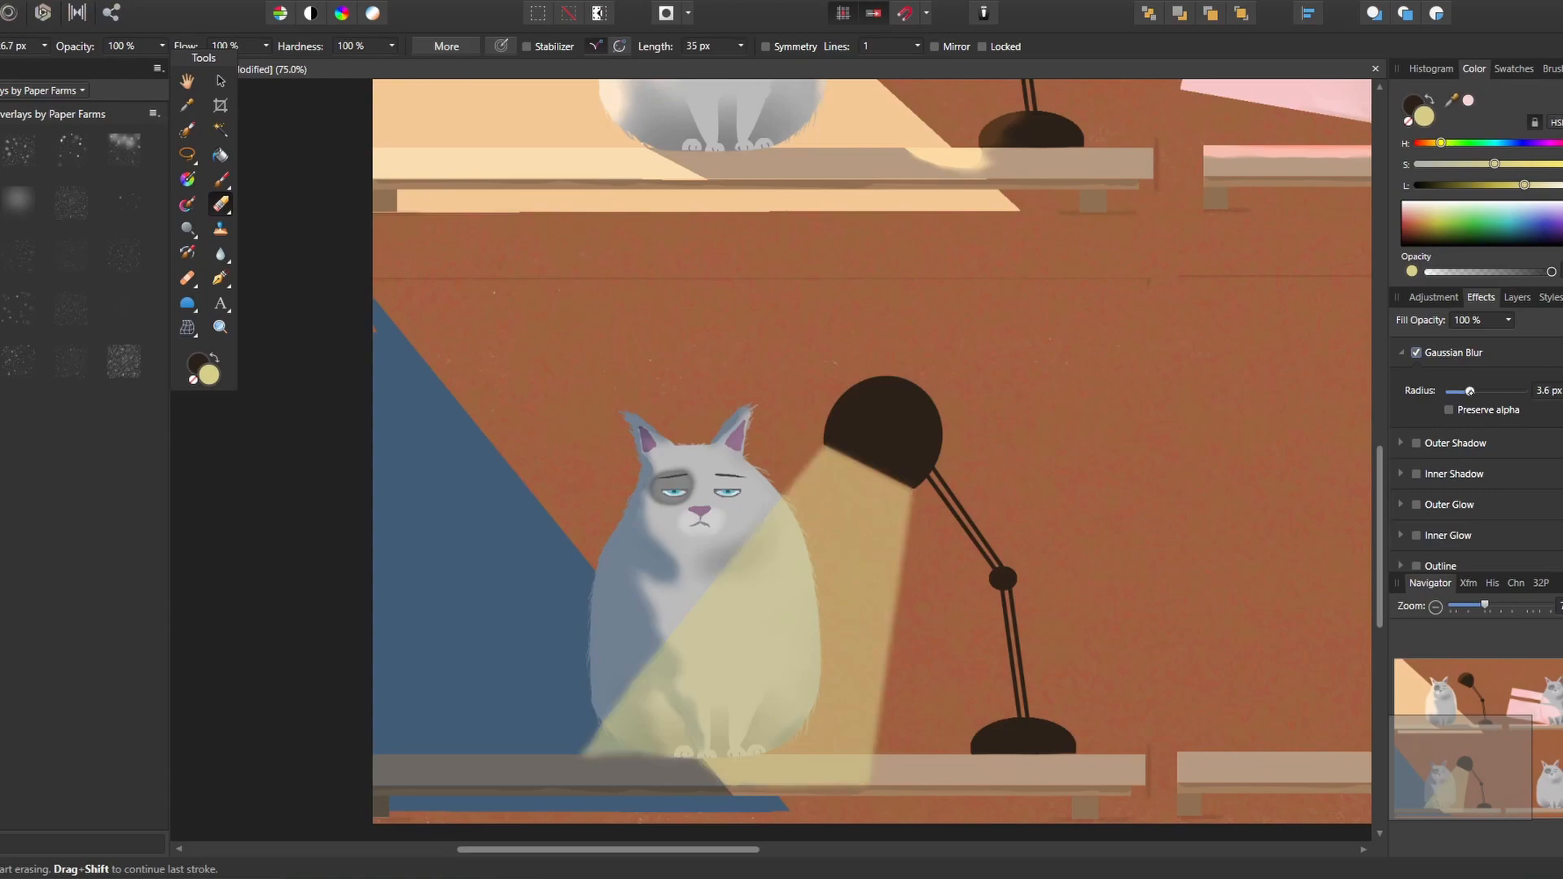
click(1516, 297)
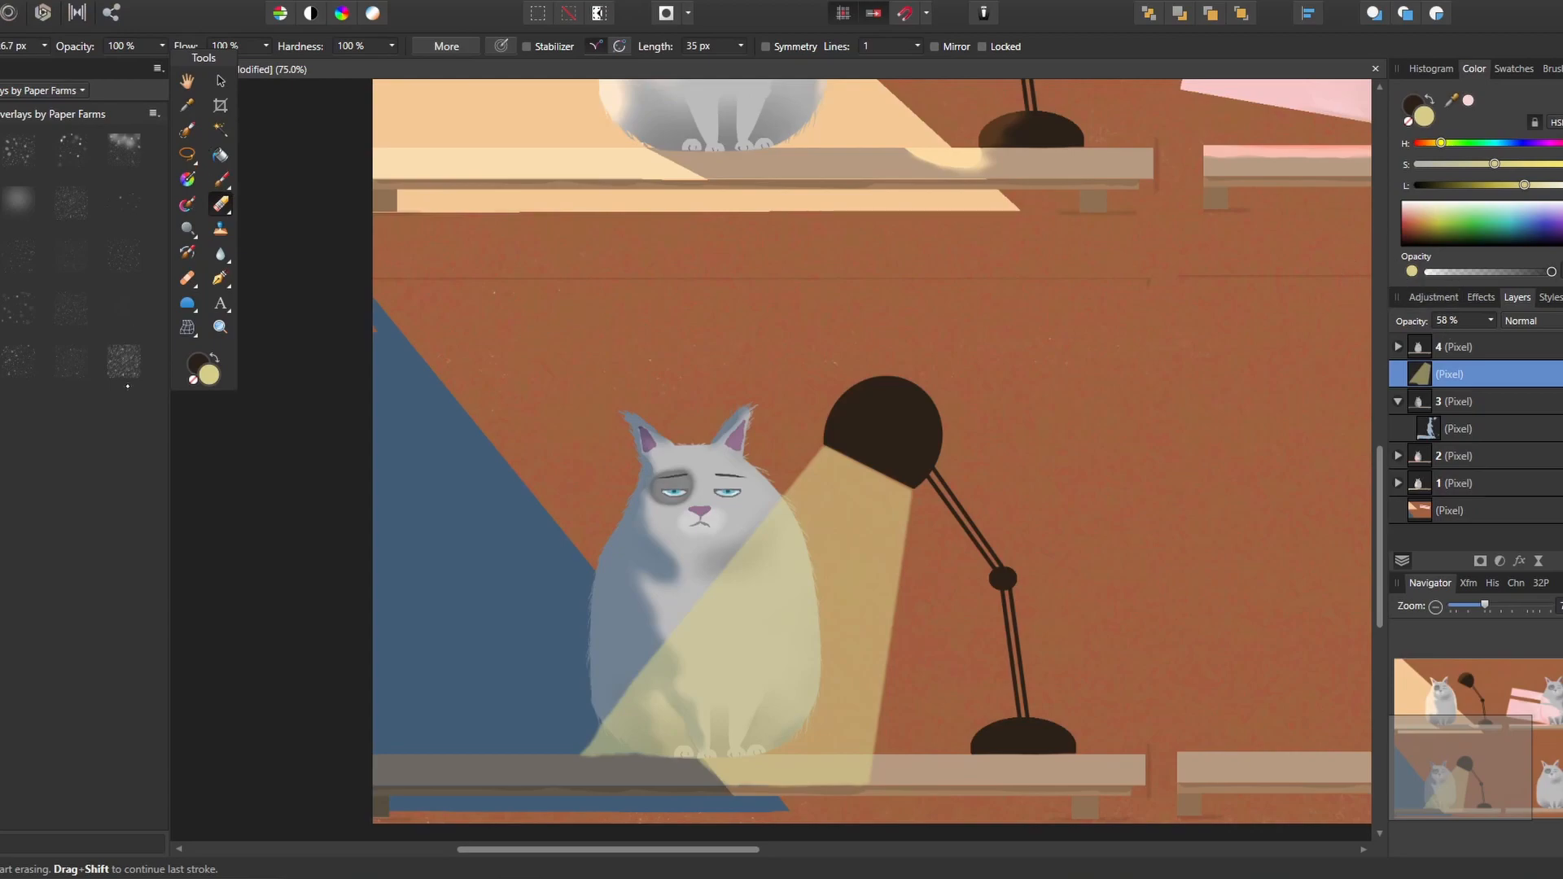
Add a pixel layer above the shadow layer nested in layer 3 and set its blend mode to Overlay
click(1465, 429)
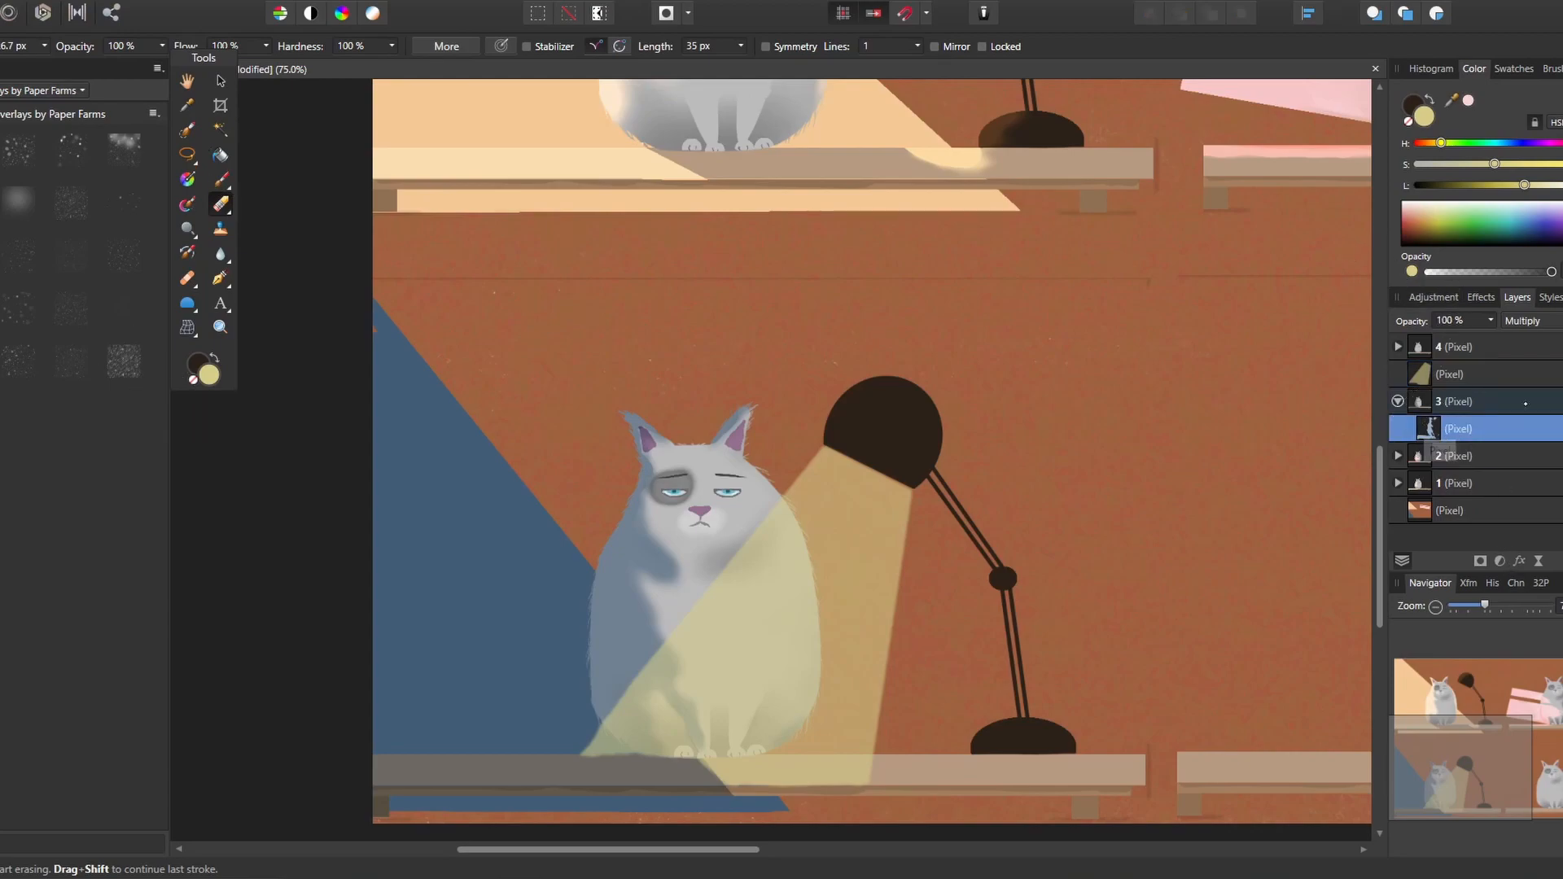
key(ctrl+shift+n)
click(1533, 321)
click(1520, 583)
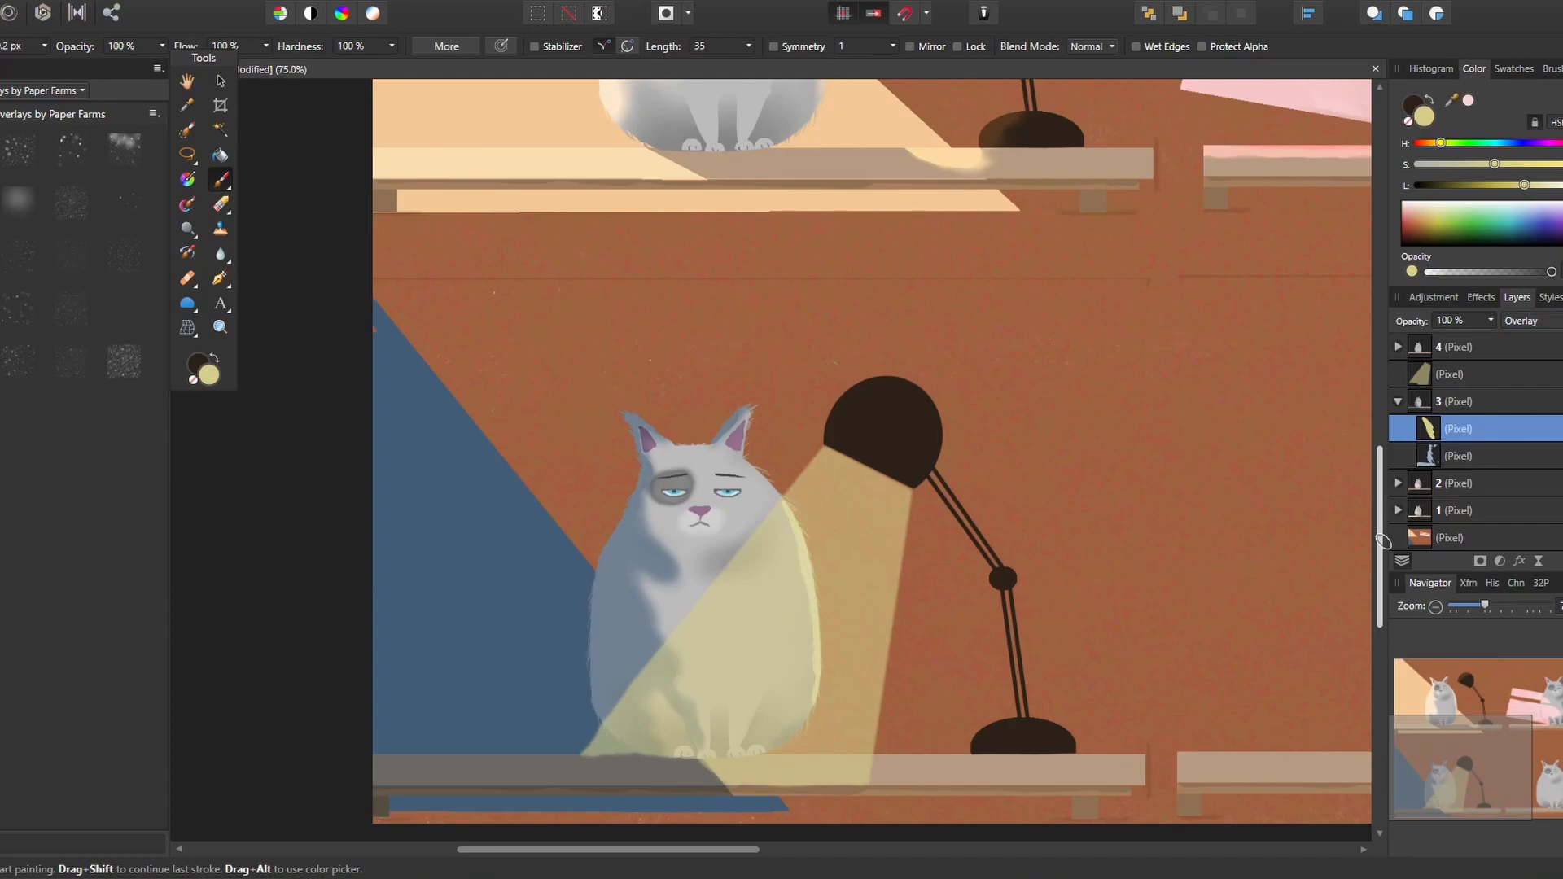
Paint pale yellow highlights down the third cat's lamp-facing side, leg and ear edge
mouse_move(782, 519)
mouse_down()
mouse_move(794, 561)
mouse_move(780, 633)
mouse_move(806, 675)
mouse_up()
drag(775, 623, 744, 733)
key(bracketleft)
drag(791, 678, 811, 696)
mouse_move(780, 535)
mouse_down()
mouse_move(775, 583)
mouse_move(750, 570)
mouse_up()
drag(747, 429, 745, 415)
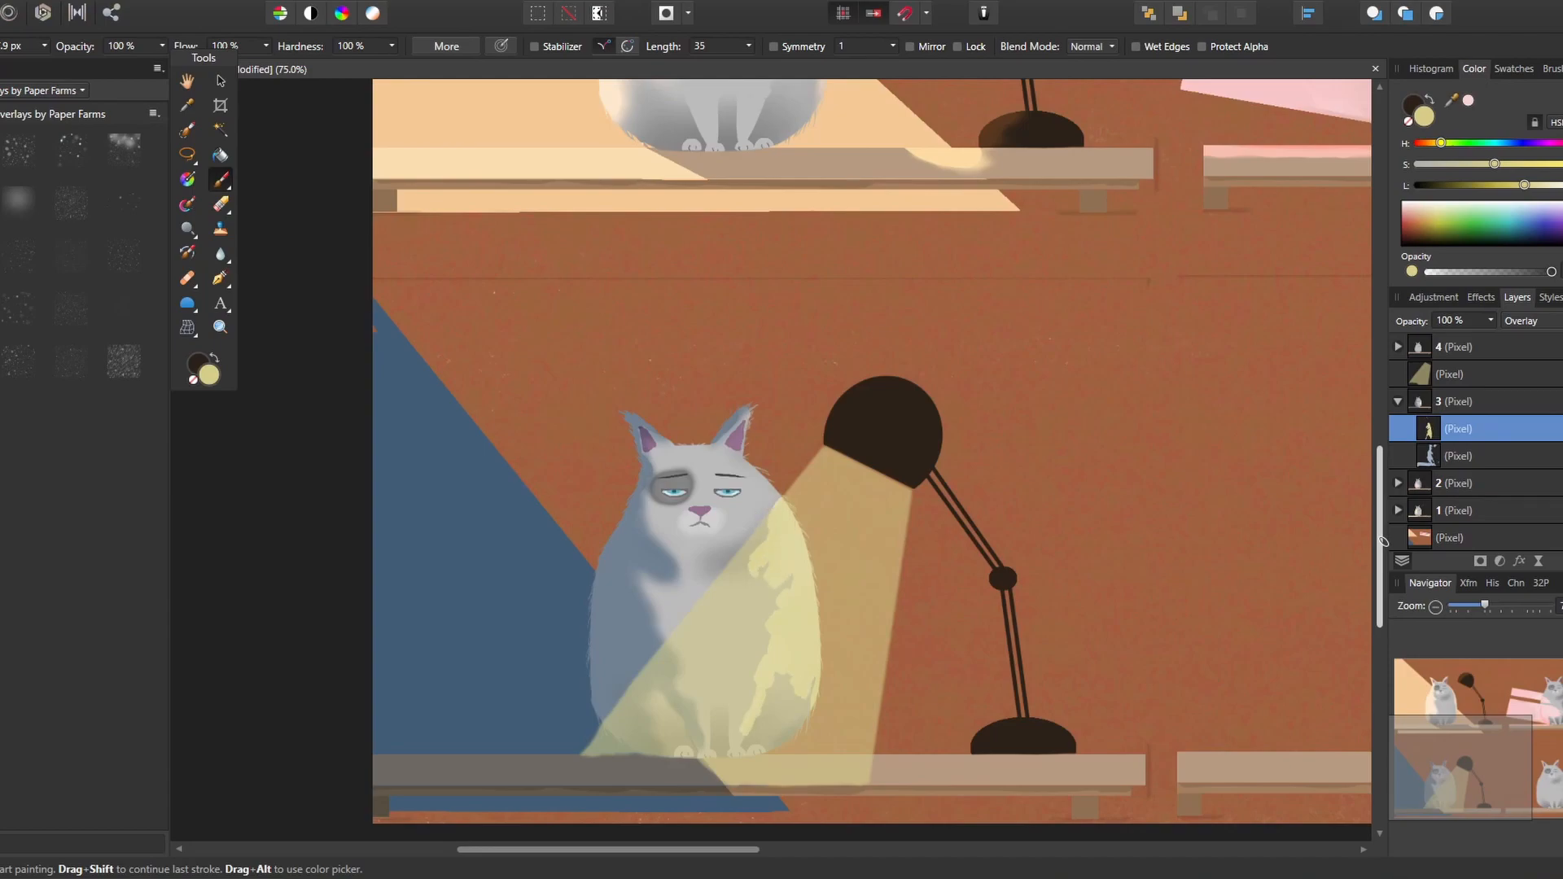
Blend the third cat's yellow highlights with a clean mixer brush and paint paler yellow light on the lower lamp arm
click(187, 204)
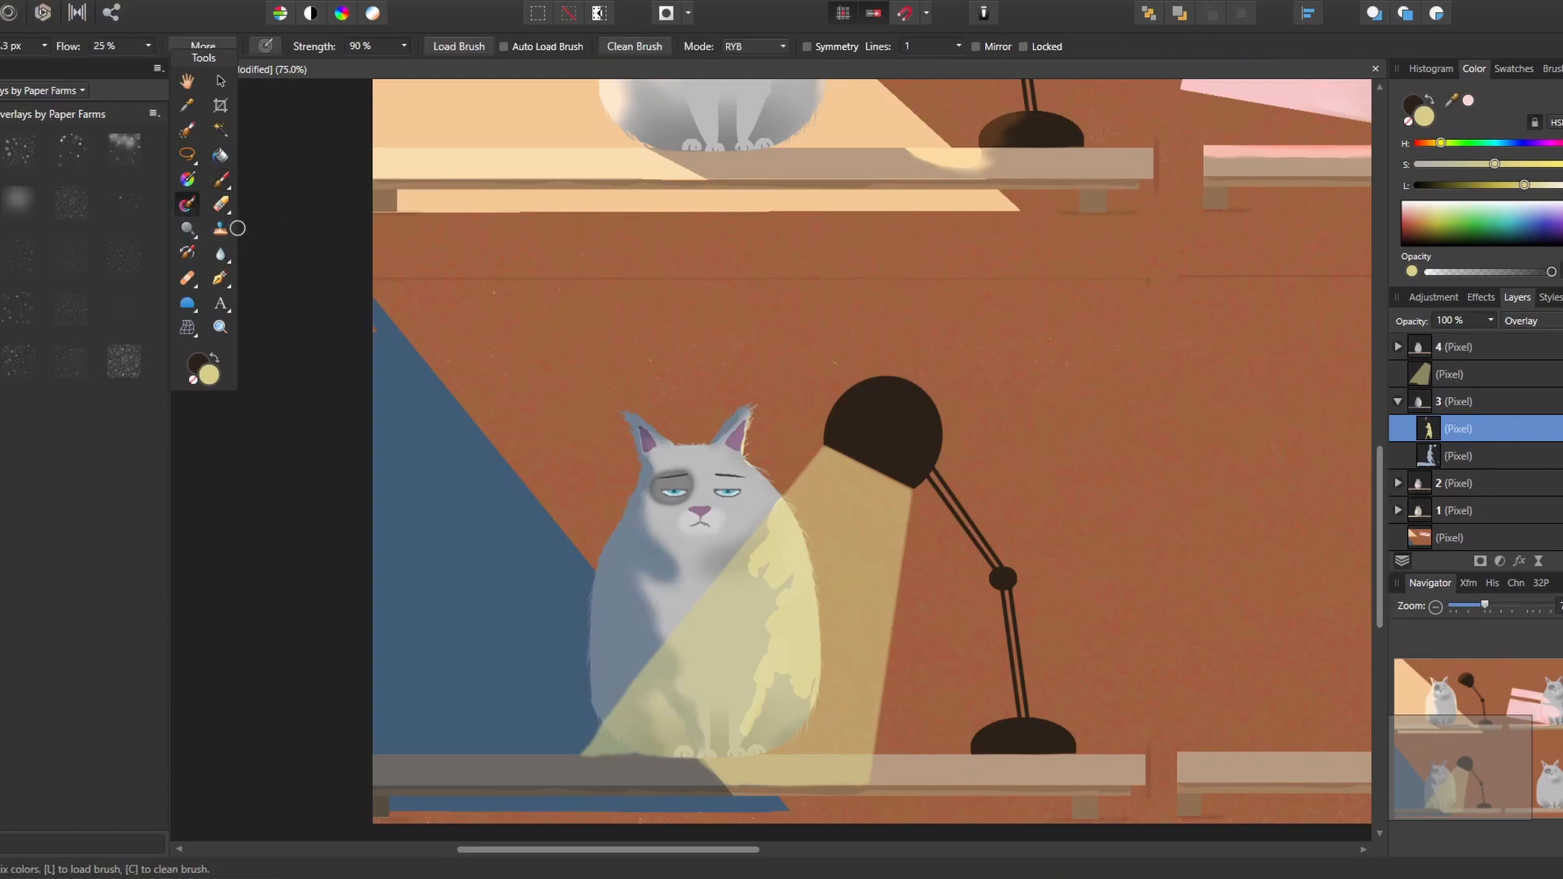
click(643, 47)
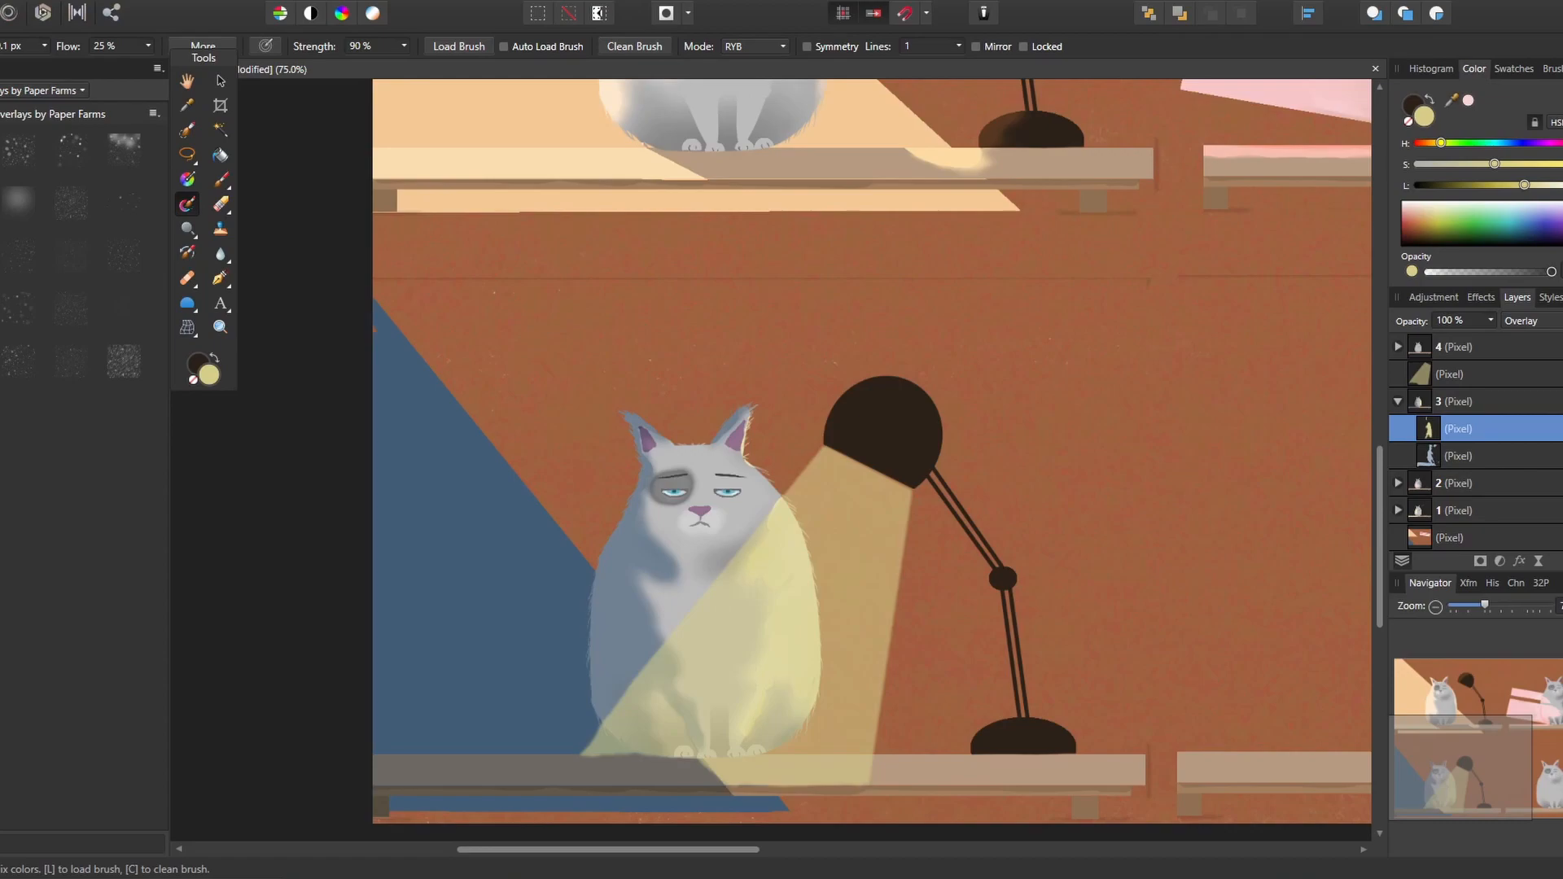
click(221, 179)
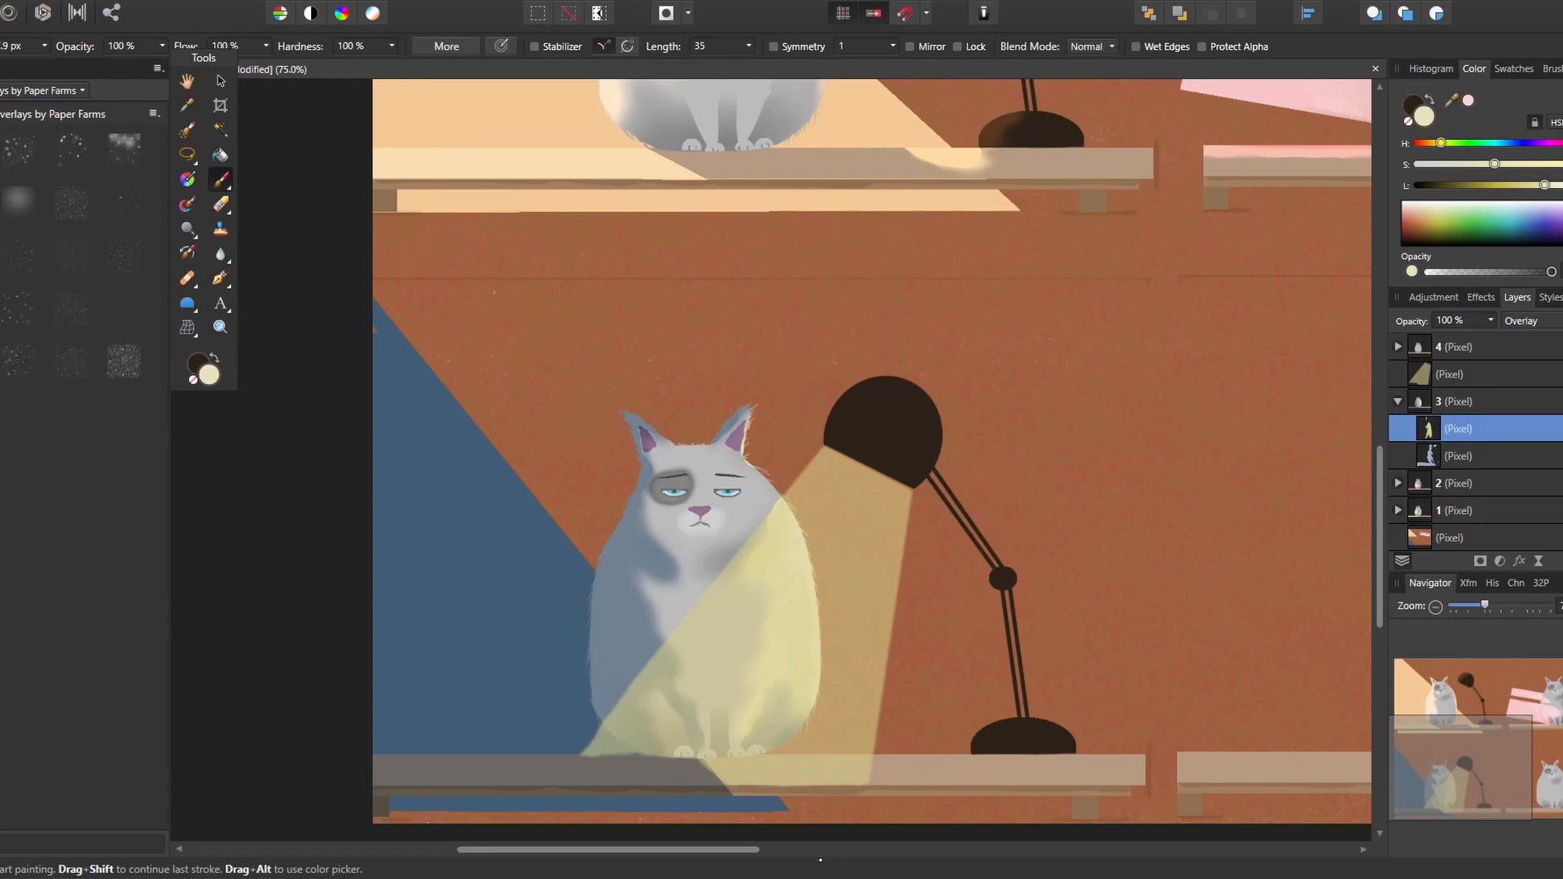
drag(1007, 599, 1018, 716)
click(187, 204)
Erase the blue Multiply shadow from the third shelf where the lamp's light cone falls
click(1399, 455)
click(226, 207)
mouse_move(631, 769)
mouse_down()
mouse_move(720, 775)
mouse_move(725, 790)
mouse_move(600, 778)
mouse_up()
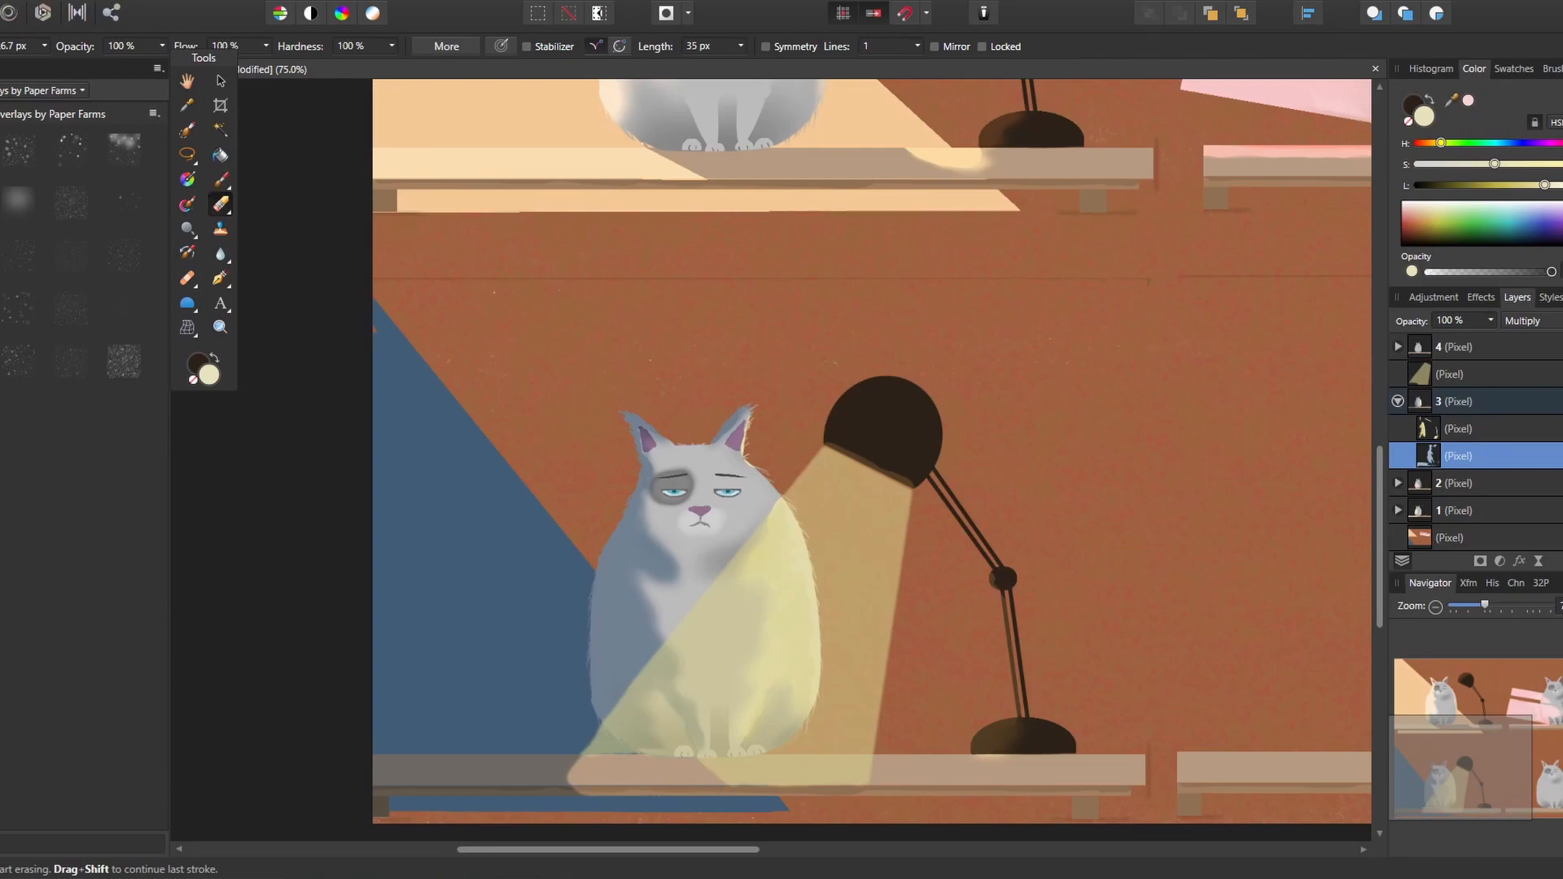
Soften the blue shape's diagonal and lower edges on the background layer behind the third cat with the mixer brush
click(1399, 537)
click(187, 204)
drag(379, 308, 591, 567)
drag(394, 811, 783, 808)
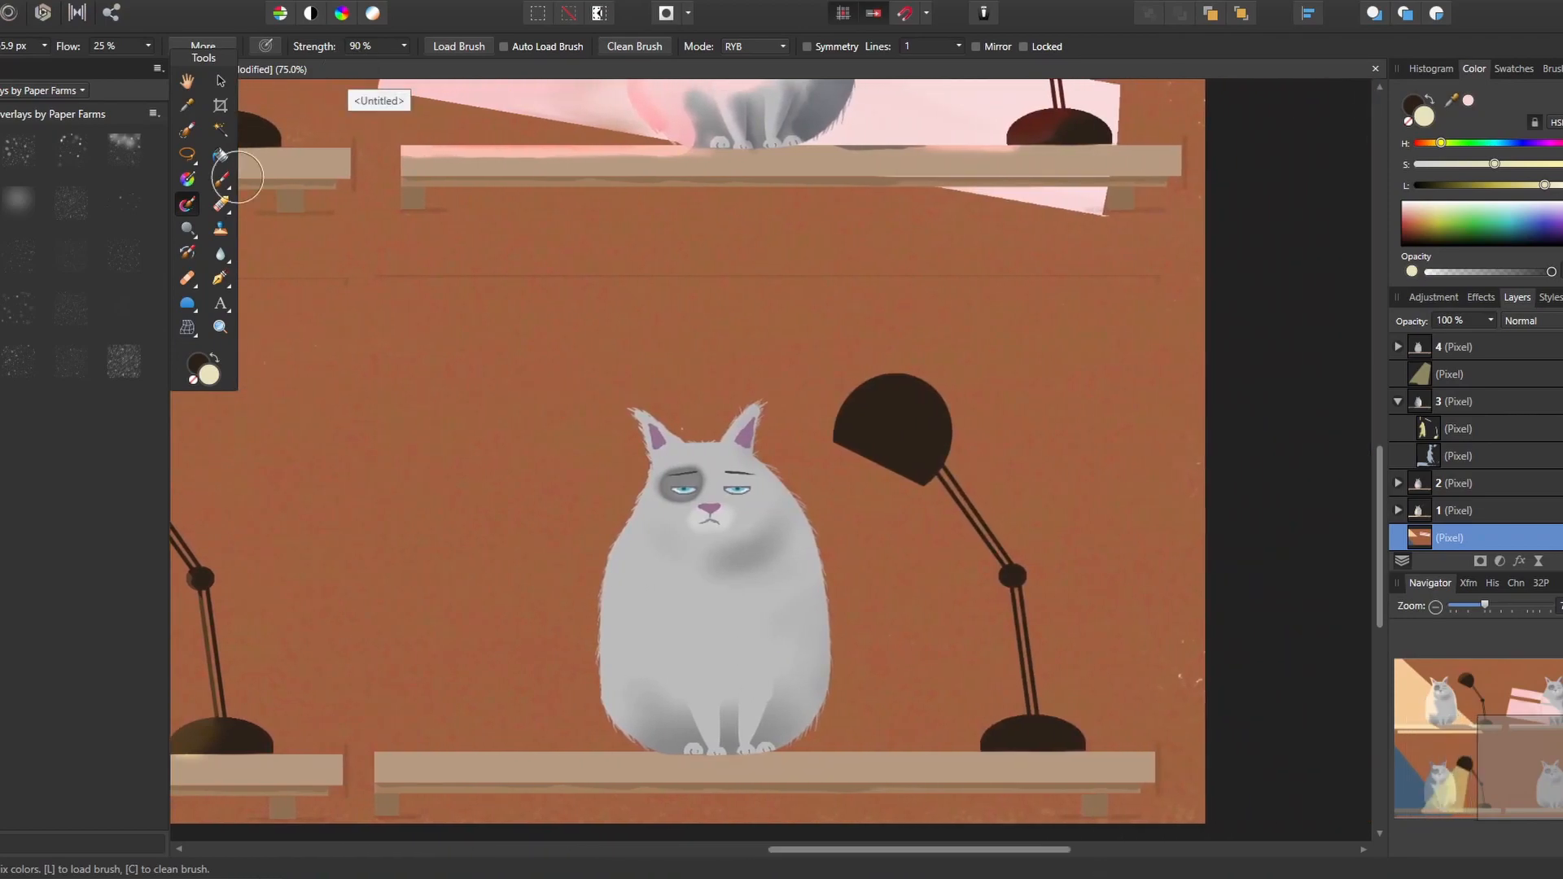
Paint the wall around the fourth cat and lamp blue with an enlarged brush, darkening the blue for a second coat
key(bracketright)
key(bracketright)
key(bracketright)
key(bracketright)
key(bracketright)
key(bracketright)
key(bracketright)
key(bracketright)
click(1514, 143)
click(1499, 185)
click(1451, 164)
click(1487, 185)
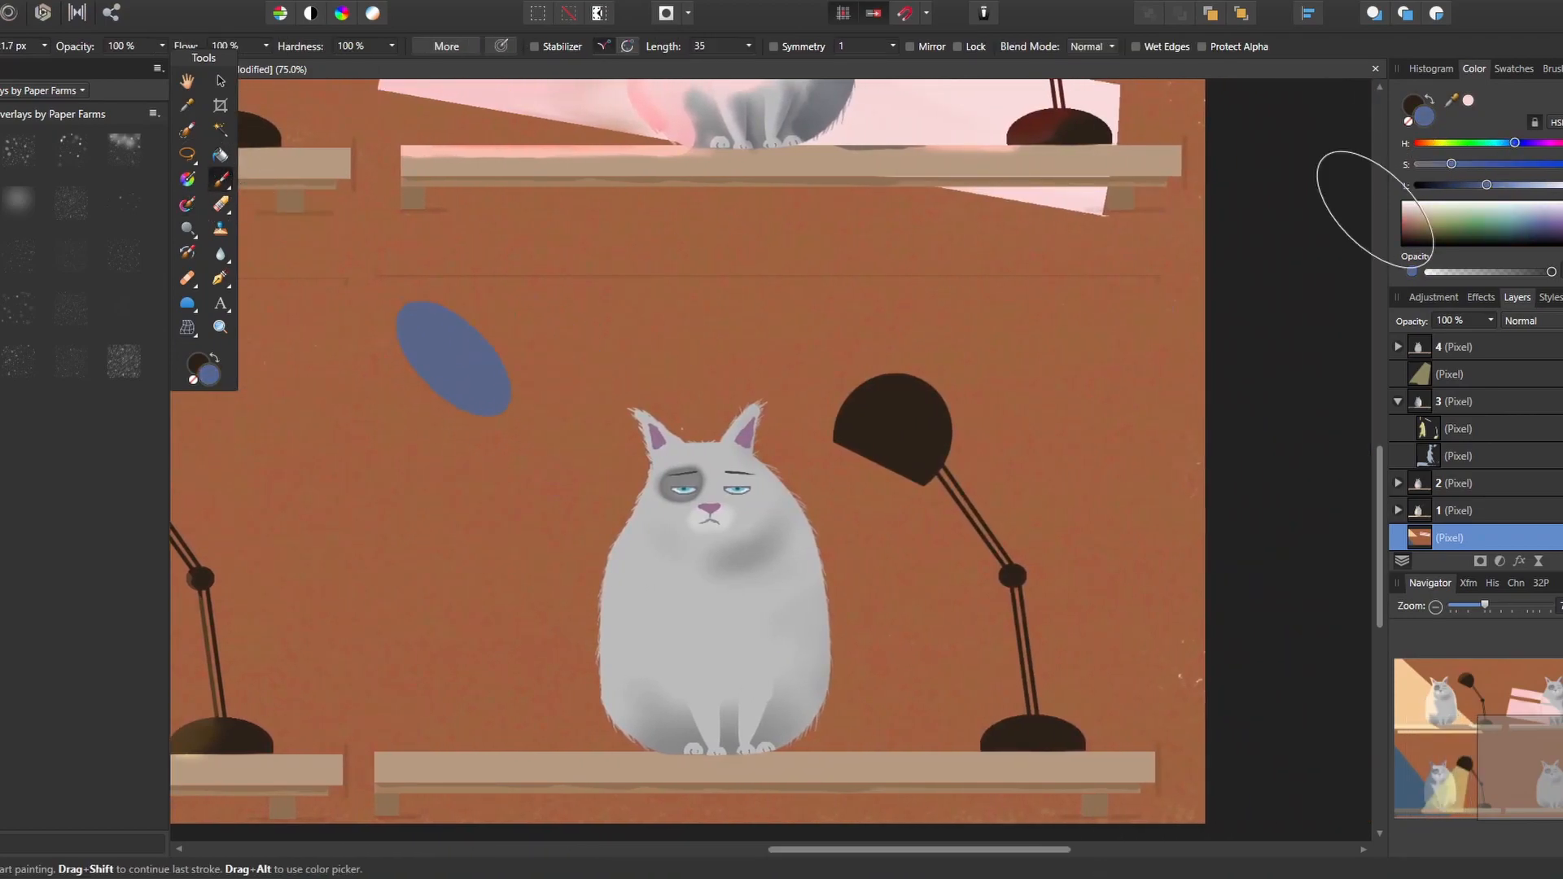
mouse_move(419, 334)
mouse_down()
mouse_move(1164, 331)
mouse_move(575, 422)
mouse_move(1189, 509)
mouse_up()
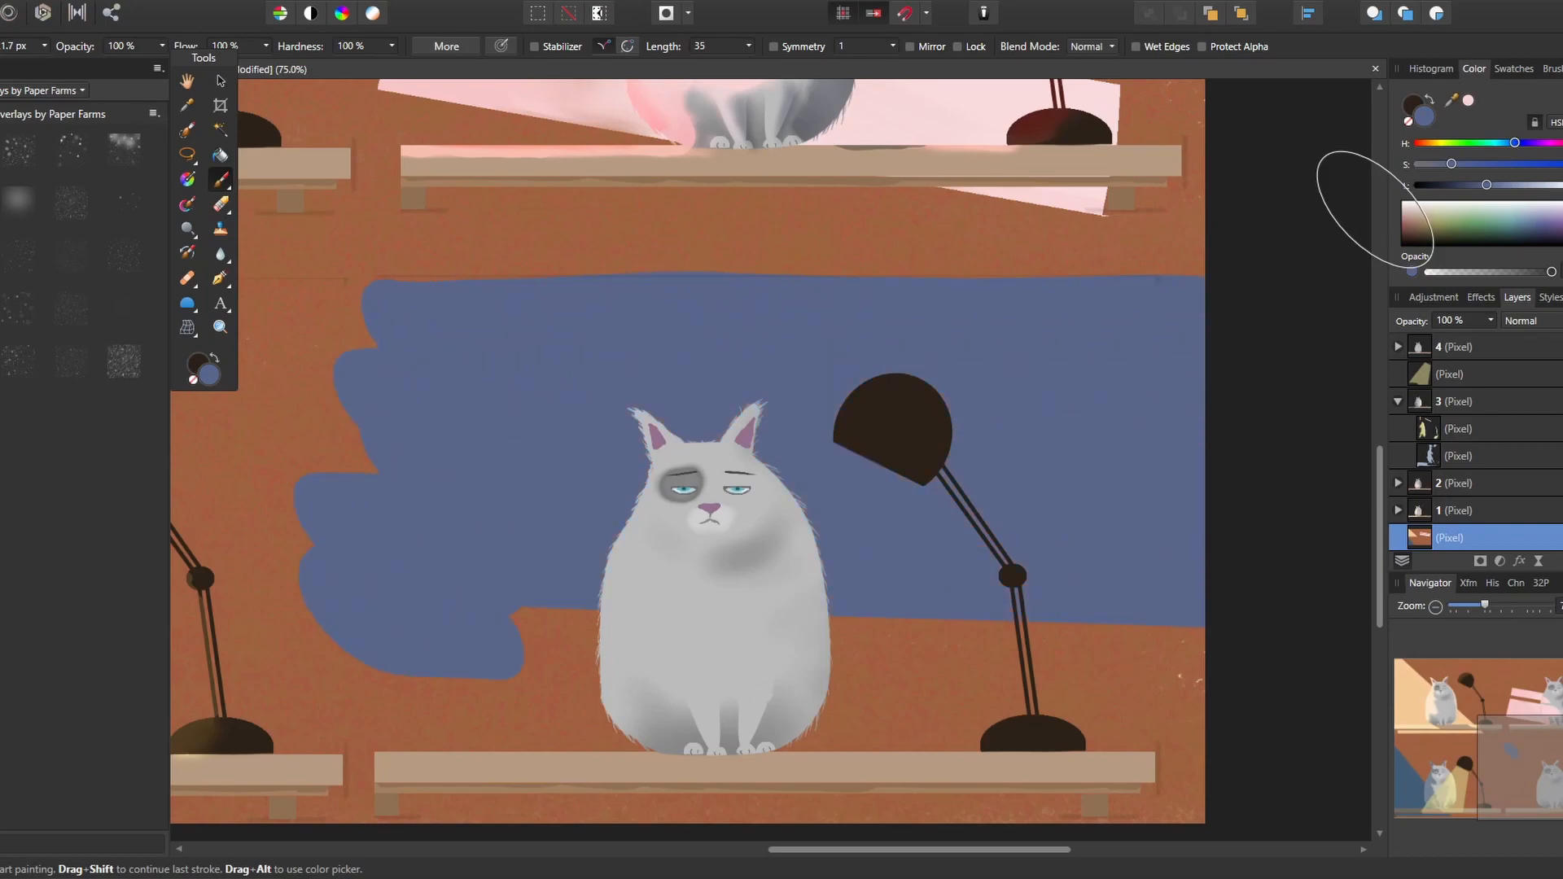
drag(1486, 185, 1465, 185)
drag(400, 341, 1193, 359)
drag(1192, 329, 498, 335)
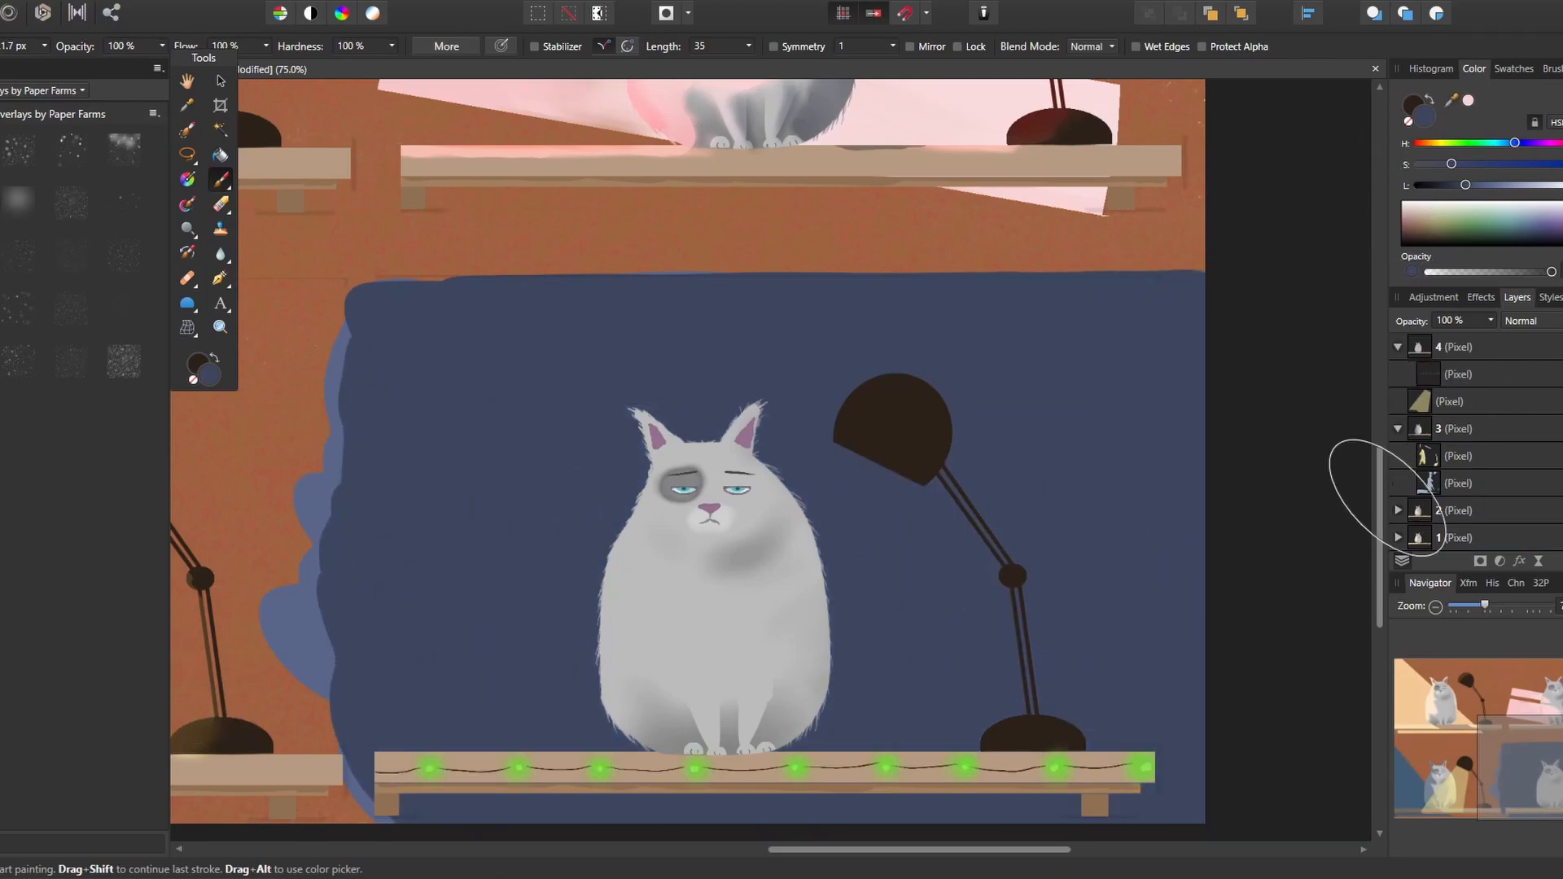
Add a pixel layer above the string lights layer nested in layer 4 and set it to Multiply
click(1459, 377)
key(ctrl+shift+n)
click(1524, 321)
click(1520, 394)
Darken the fourth lamp's shade, arm and base with dark blue, leaving the shade's lower rim lighter
key(bracketleft)
key(bracketleft)
key(bracketleft)
mouse_move(840, 423)
mouse_down()
mouse_move(857, 400)
mouse_move(839, 427)
mouse_move(945, 397)
mouse_up()
mouse_move(835, 432)
mouse_down()
mouse_move(905, 409)
mouse_move(934, 425)
mouse_move(943, 457)
mouse_move(923, 432)
mouse_move(1021, 577)
mouse_up()
drag(1017, 587, 1022, 618)
key(ctrl+z)
drag(861, 434, 935, 459)
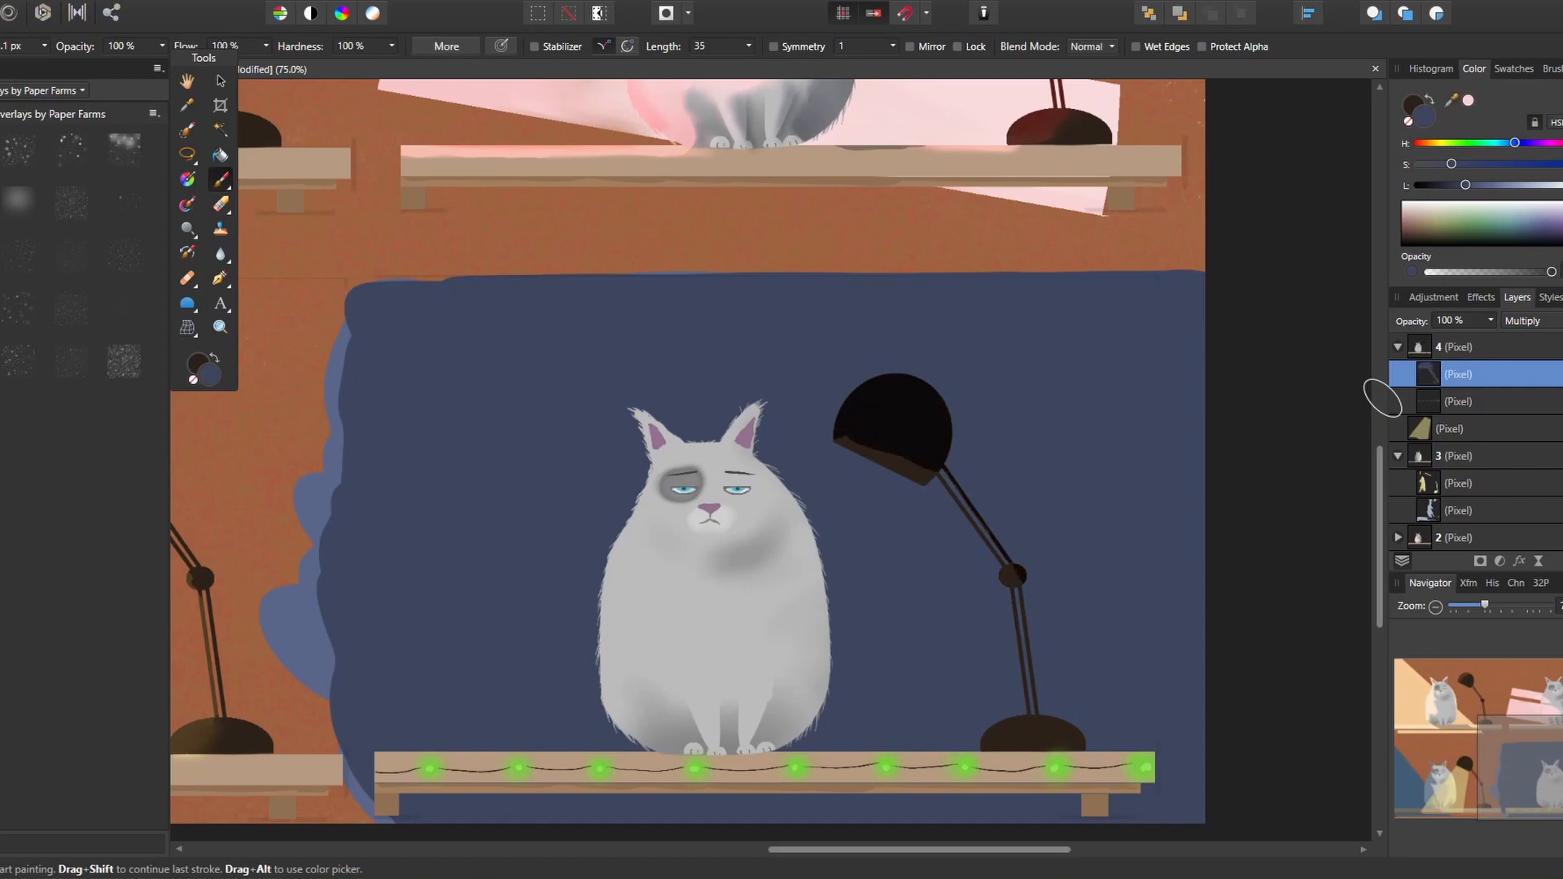
mouse_move(1021, 589)
mouse_down()
mouse_move(1076, 736)
mouse_move(1033, 701)
mouse_move(1006, 565)
mouse_up()
drag(995, 731, 1039, 729)
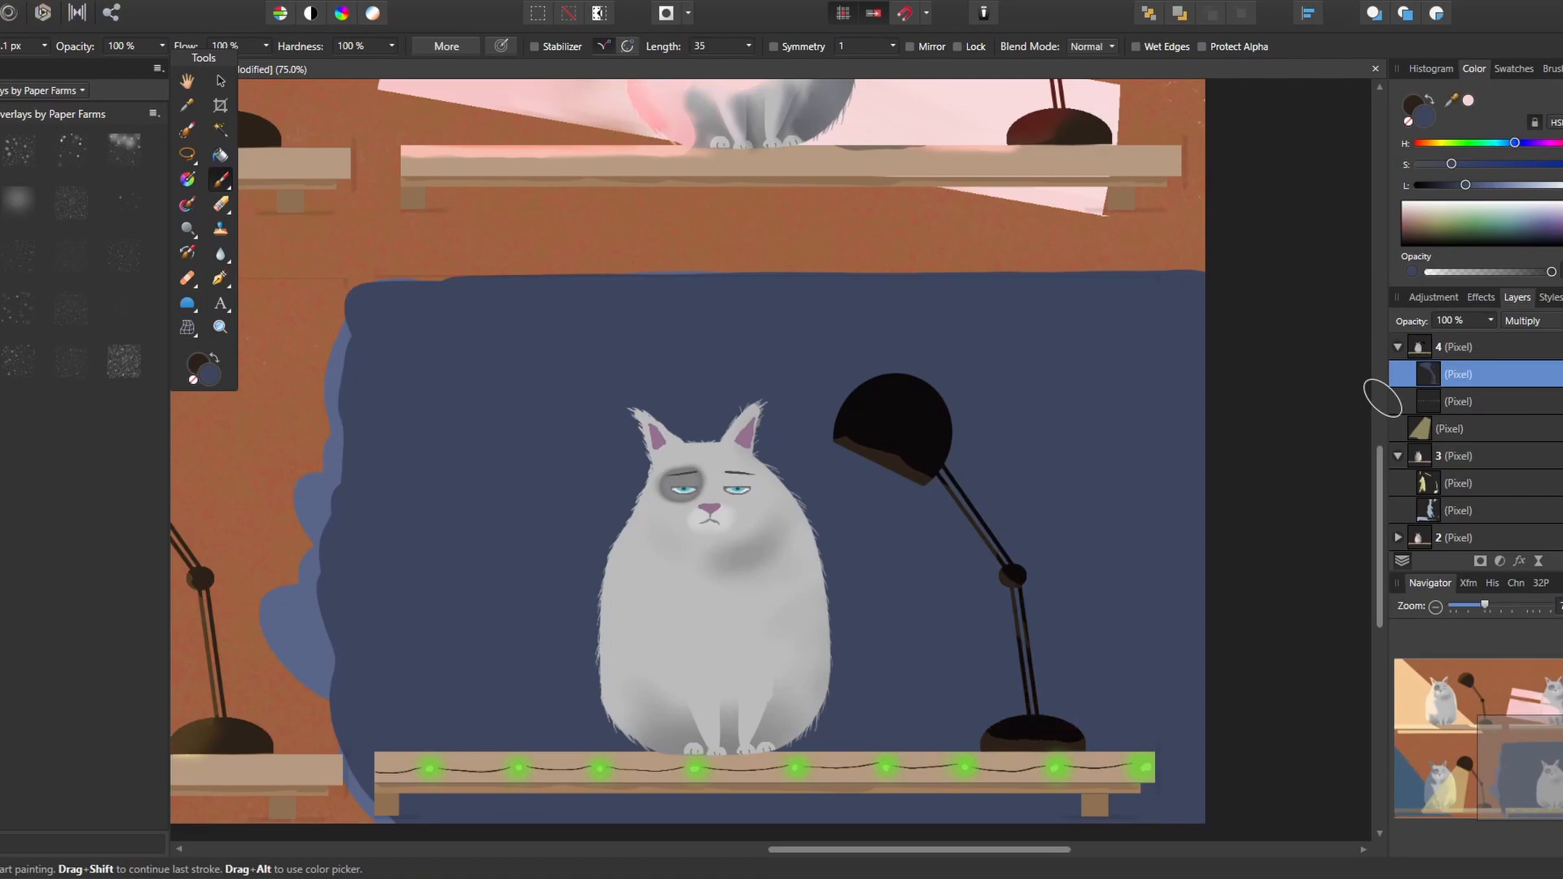
Paint dark blue shadow over the fourth cat's ears and head with a larger brush, undoing the stray strokes
key(bracketleft)
key(bracketleft)
key(bracketright)
key(bracketright)
key(bracketright)
key(bracketright)
key(bracketright)
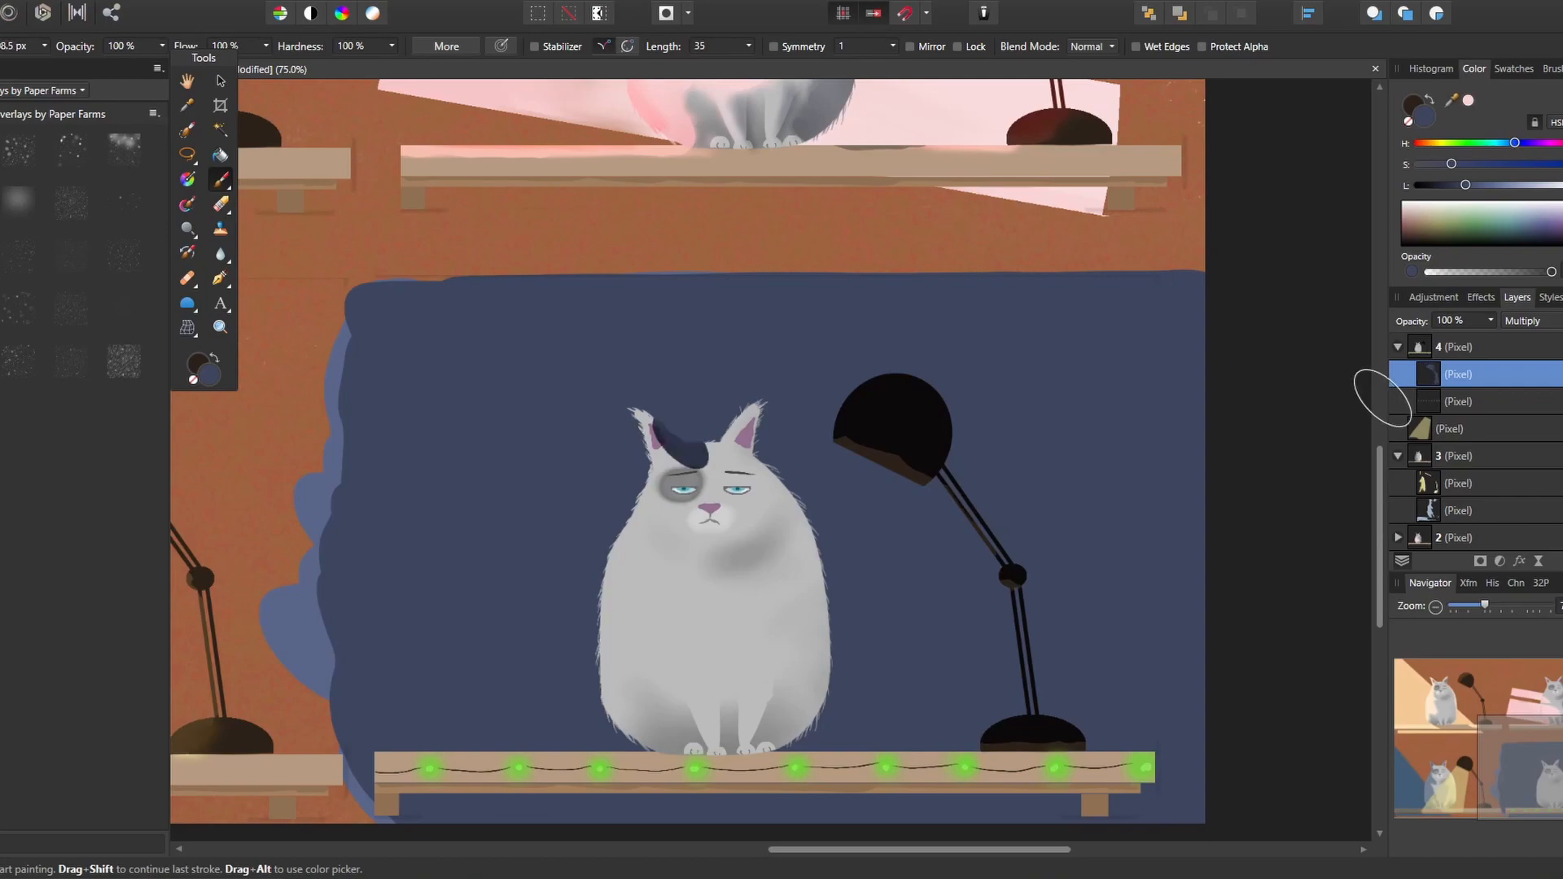
mouse_move(668, 410)
mouse_down()
mouse_move(739, 420)
mouse_move(806, 515)
mouse_up()
mouse_move(638, 416)
mouse_down()
mouse_move(682, 457)
mouse_move(743, 466)
mouse_up()
mouse_move(645, 487)
mouse_down()
mouse_move(614, 576)
mouse_move(806, 529)
mouse_up()
mouse_move(733, 582)
mouse_down()
mouse_move(627, 675)
mouse_move(822, 651)
mouse_move(675, 566)
mouse_up()
key(ctrl+z)
key(ctrl+z)
mouse_move(782, 503)
mouse_down()
mouse_move(717, 472)
mouse_move(668, 476)
mouse_move(714, 493)
mouse_move(656, 474)
mouse_move(696, 480)
mouse_up()
key(ctrl+z)
Extend the dark blue shadow over the fourth cat's cheeks and body, leaving the muzzle and paws light
mouse_move(657, 539)
mouse_down()
mouse_move(690, 574)
mouse_move(794, 513)
mouse_up()
drag(702, 558, 786, 537)
drag(606, 684, 667, 737)
drag(794, 680, 810, 724)
drag(643, 676, 655, 723)
drag(780, 488, 757, 501)
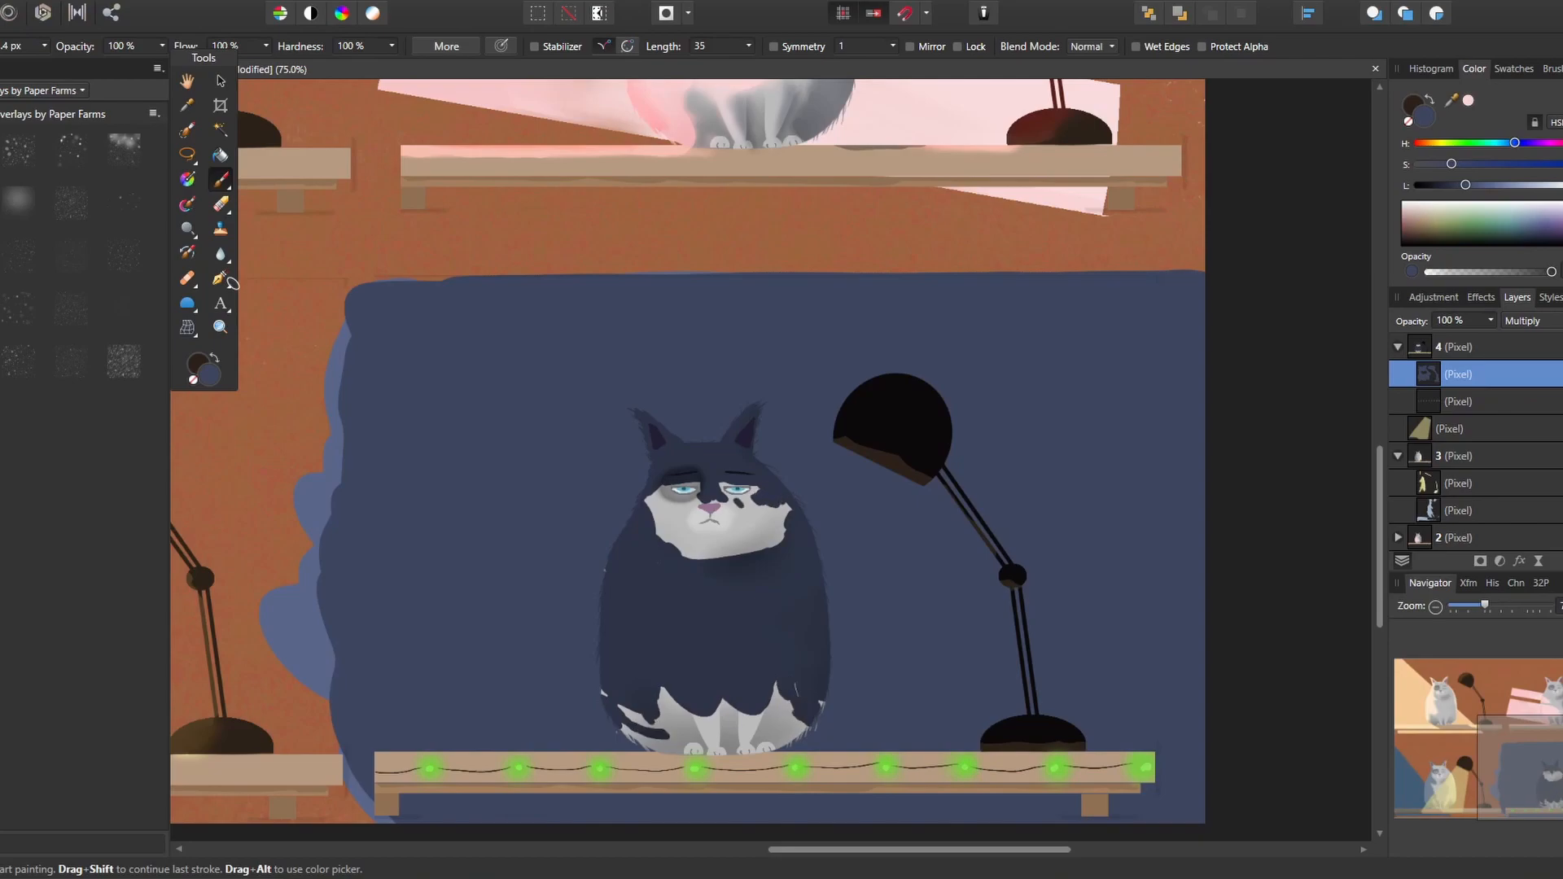
Blend the shadow edges around the fourth cat's eyes and muzzle with a clean, progressively smaller mixer brush
click(187, 204)
click(624, 48)
mouse_move(661, 534)
mouse_down()
mouse_move(706, 553)
mouse_move(781, 517)
mouse_move(757, 498)
mouse_move(756, 522)
mouse_up()
mouse_move(663, 529)
mouse_down()
mouse_move(661, 498)
mouse_move(674, 537)
mouse_move(676, 509)
mouse_up()
mouse_move(692, 544)
mouse_down()
mouse_move(733, 521)
mouse_move(726, 490)
mouse_move(684, 488)
mouse_up()
key(bracketleft)
key(bracketleft)
key(bracketleft)
key(bracketleft)
click(649, 49)
drag(727, 493, 702, 503)
drag(701, 487, 680, 499)
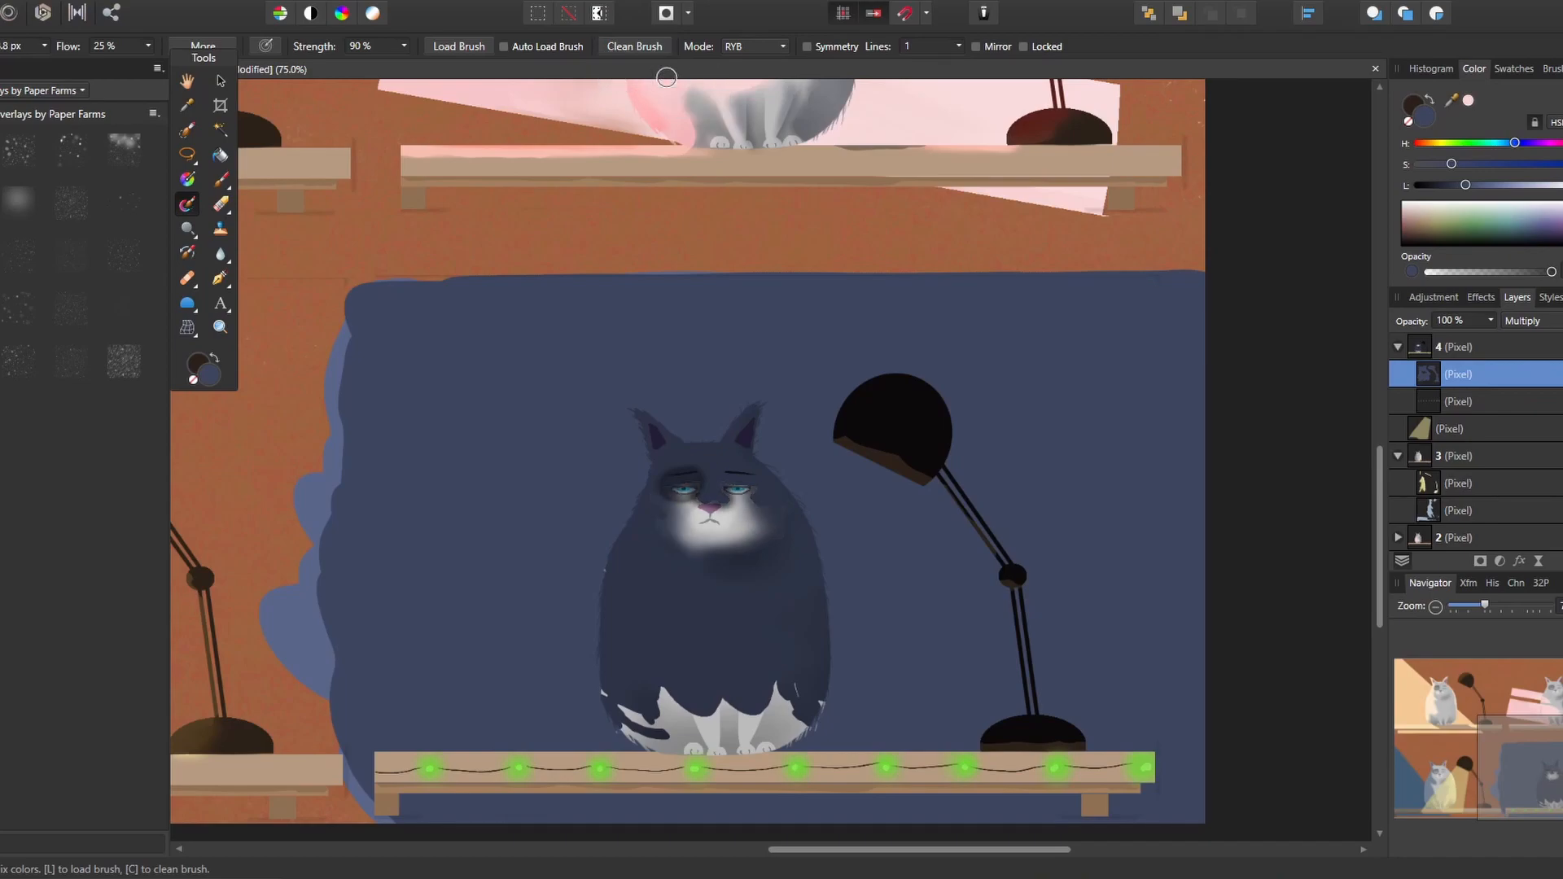
Blend the shadow edge above the fourth cat's paws with a clean, enlarged mixer brush
click(631, 49)
key(bracketright)
key(bracketright)
key(bracketright)
key(bracketright)
mouse_move(626, 730)
mouse_down()
mouse_move(673, 721)
mouse_move(664, 699)
mouse_move(772, 699)
mouse_up()
drag(772, 699, 802, 706)
drag(688, 713, 751, 716)
drag(642, 737, 671, 721)
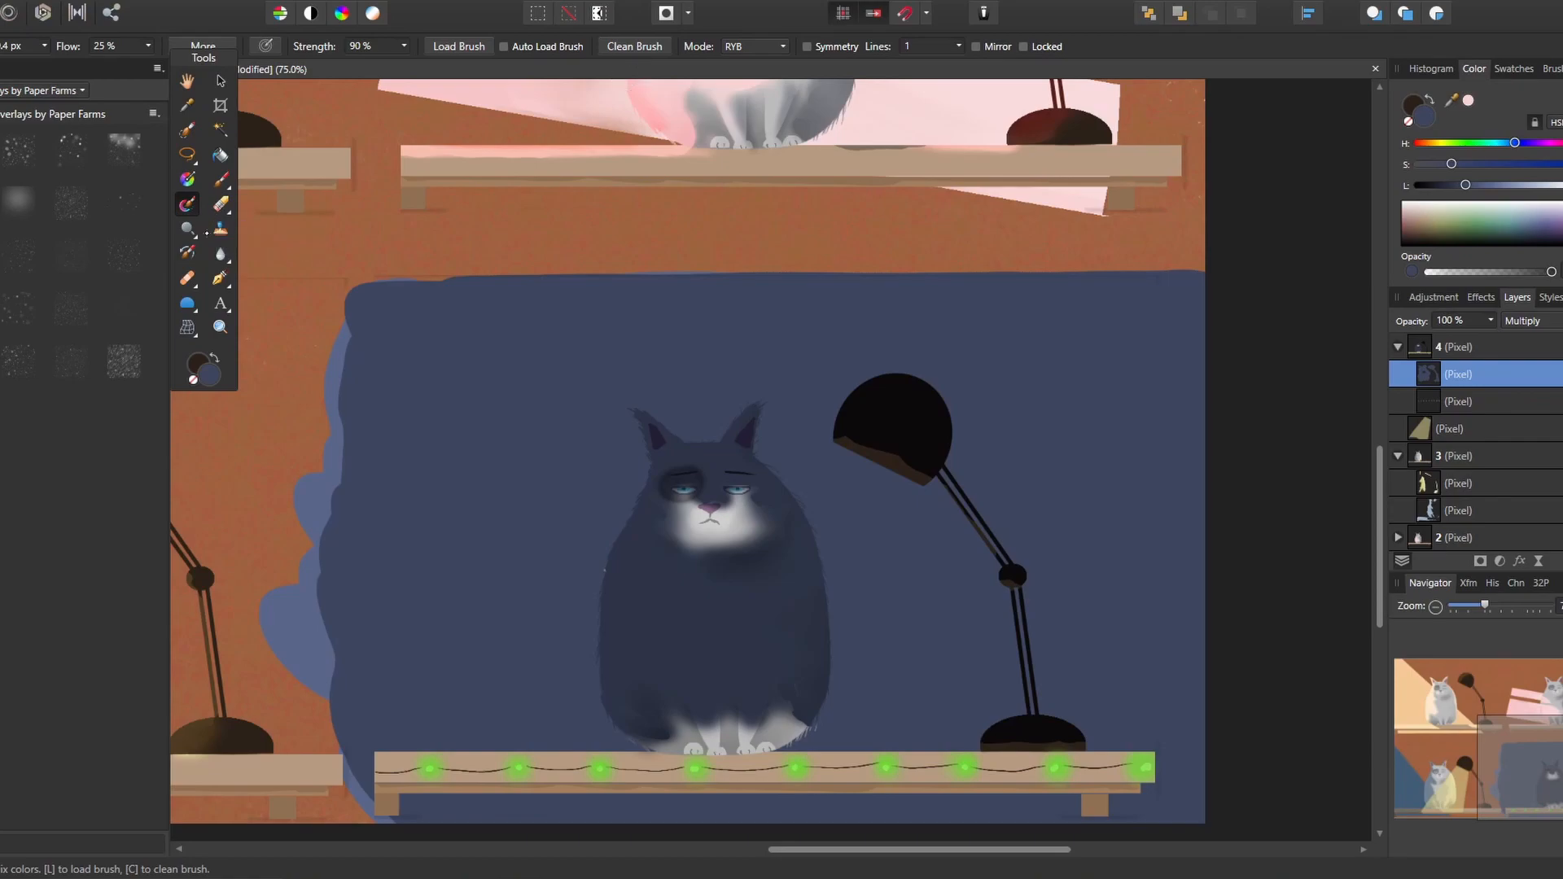
Erase thin light strokes from the shadow along the fourth cat's chest and front legs
click(222, 204)
key(bracketleft)
key(bracketleft)
key(bracketleft)
key(bracketleft)
key(bracketleft)
drag(779, 635, 765, 710)
drag(669, 656, 709, 728)
drag(684, 602, 700, 616)
drag(717, 626, 729, 645)
drag(735, 656, 739, 647)
drag(751, 622, 772, 596)
mouse_move(781, 566)
mouse_down()
mouse_move(762, 608)
mouse_move(777, 590)
mouse_move(761, 723)
mouse_up()
Blend the erased light strokes on the fourth cat's front legs with a clean, small mixer brush
click(187, 205)
click(634, 46)
key(bracketleft)
key(bracketleft)
key(bracketleft)
key(bracketleft)
drag(777, 651, 762, 715)
drag(669, 656, 719, 733)
drag(669, 658, 718, 739)
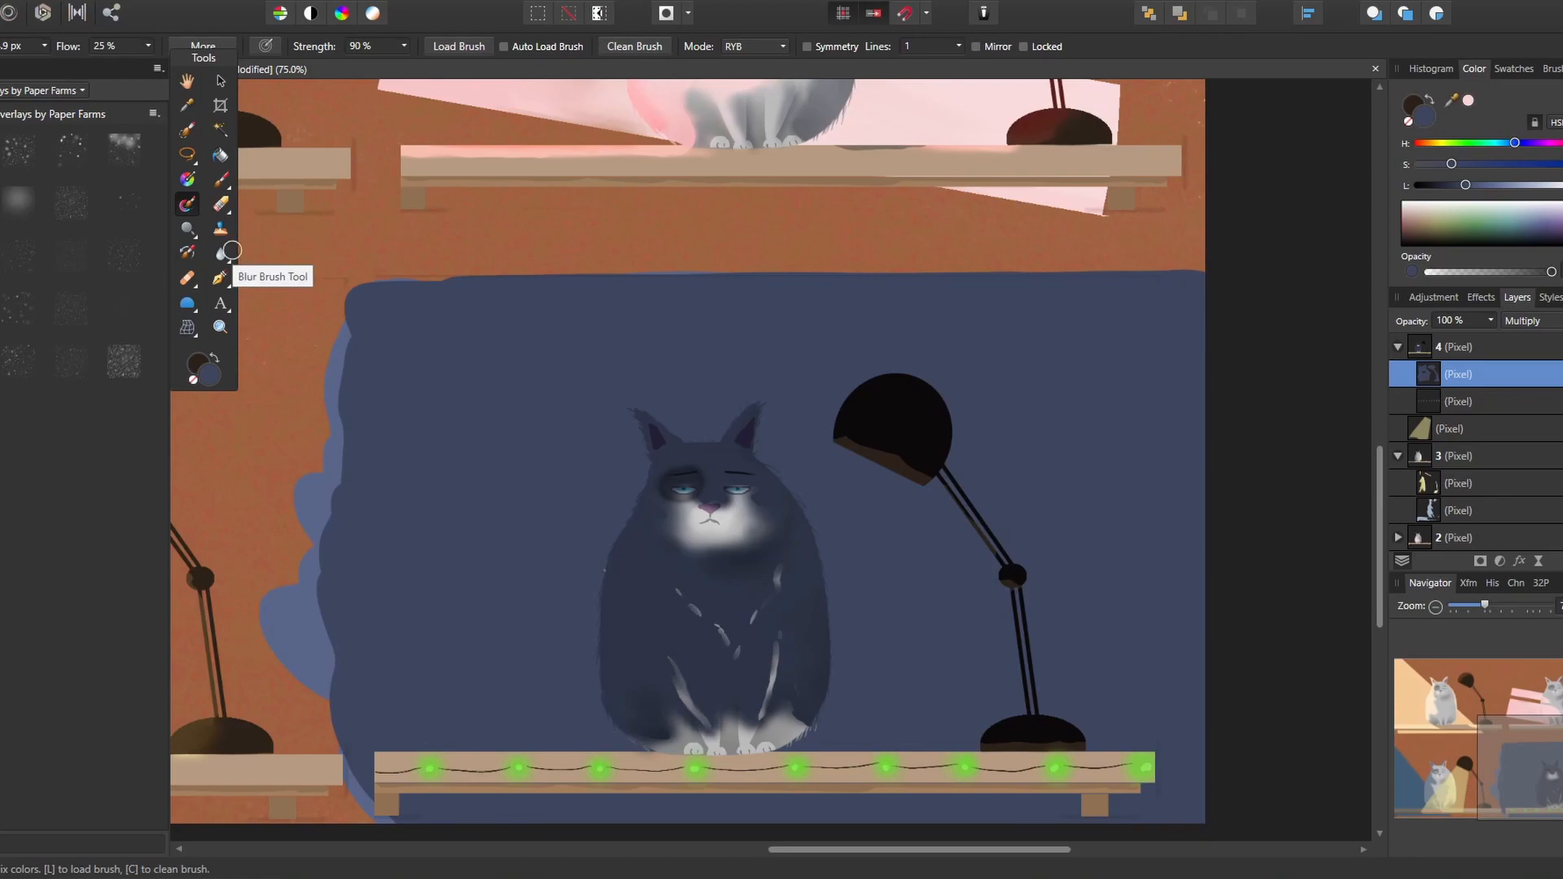
Add a pixel layer above the shadow layer nested in layer 4 and set it to Overlay
click(225, 182)
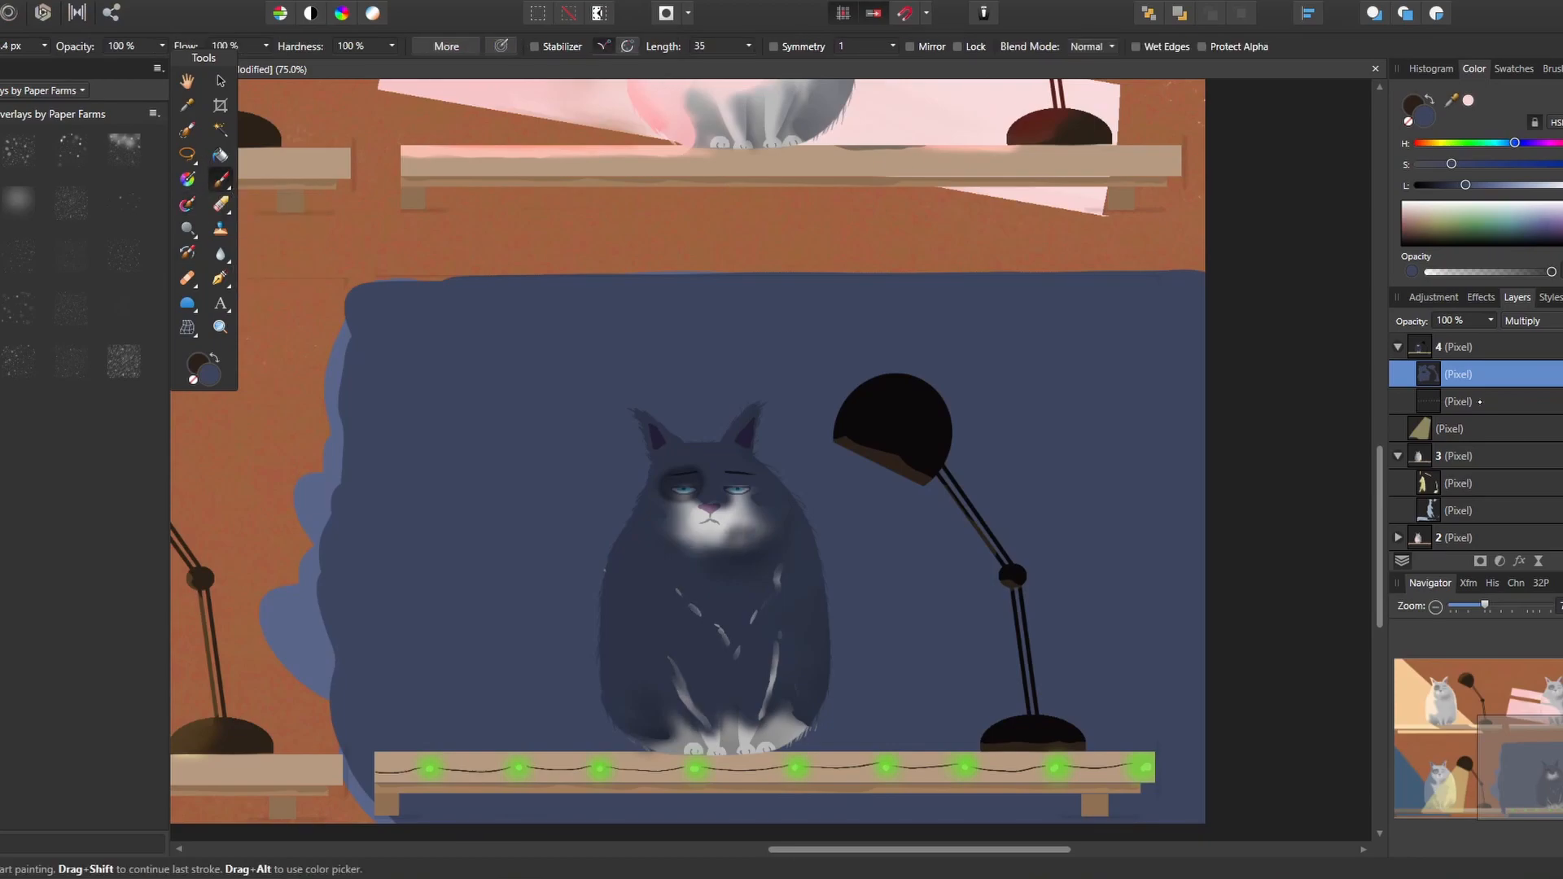
key(ctrl+shift+n)
click(1551, 321)
click(1546, 576)
click(1462, 143)
click(1502, 163)
drag(731, 497, 766, 495)
key(ctrl+z)
Sample the green of the string lights and paint it beneath the fourth cat's eyes and on its chin
mouse_move(1452, 101)
mouse_down()
mouse_move(855, 680)
mouse_move(889, 766)
mouse_up()
click(1467, 101)
mouse_move(731, 497)
mouse_down()
mouse_move(754, 496)
mouse_move(691, 498)
mouse_up()
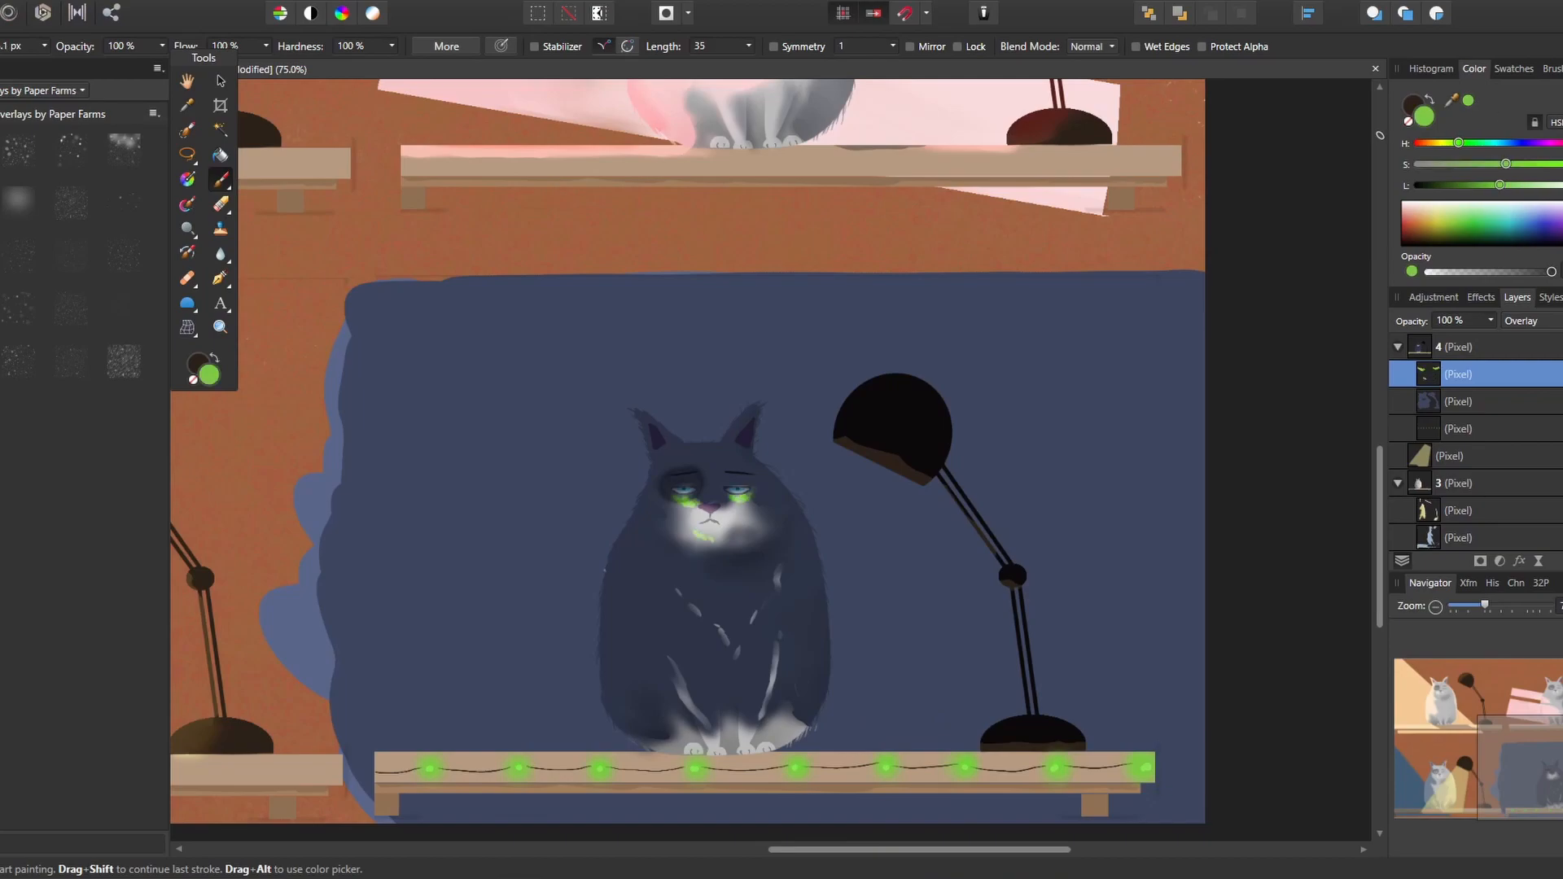
Paint green reflected light along the fourth cat's chest lines, front legs and paws
drag(757, 619, 737, 649)
drag(780, 562, 767, 609)
drag(671, 663, 706, 738)
mouse_move(778, 653)
mouse_down()
mouse_move(764, 750)
mouse_move(750, 749)
mouse_up()
drag(777, 747, 795, 735)
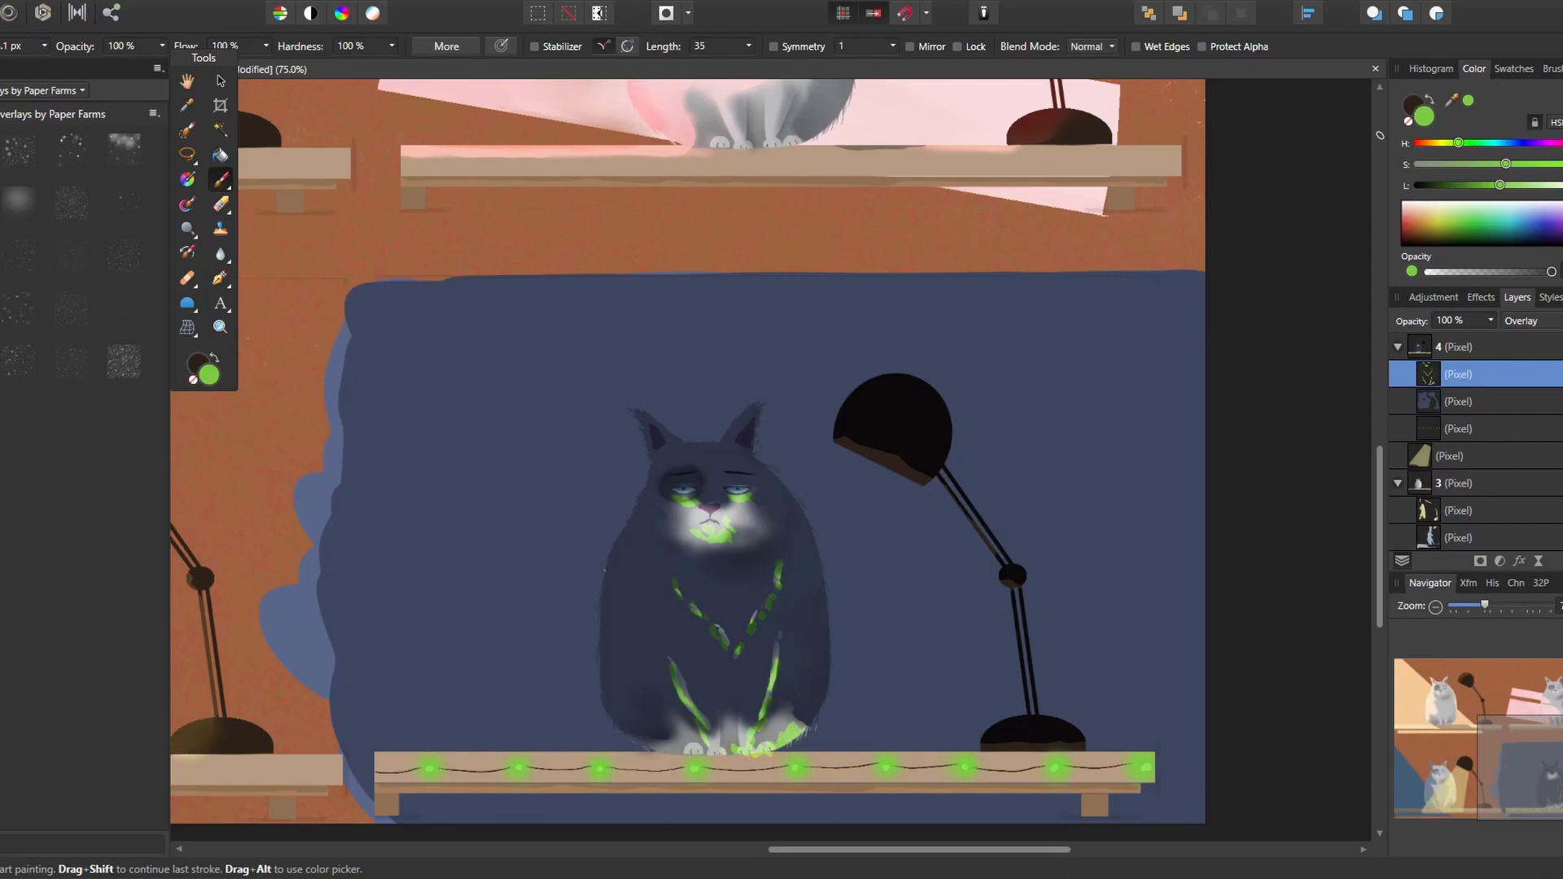
drag(727, 747, 730, 727)
mouse_move(776, 724)
mouse_down()
mouse_move(783, 741)
mouse_move(763, 745)
mouse_up()
mouse_move(727, 723)
mouse_down()
mouse_move(736, 747)
mouse_move(783, 714)
mouse_up()
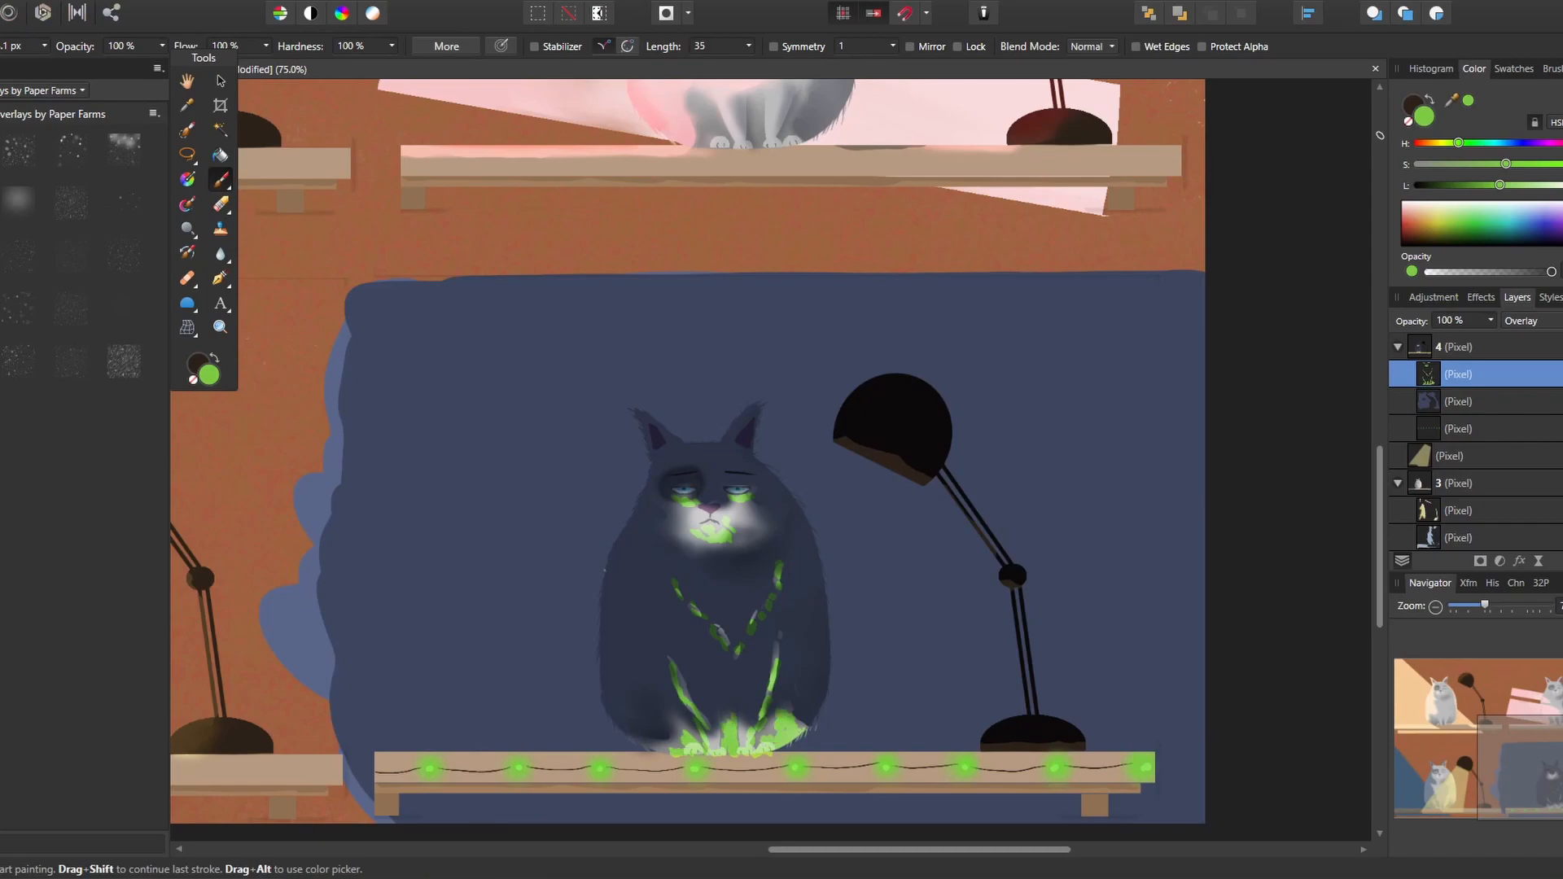
Blend the green light on the fourth cat's legs, chest and face with the mixer brush
click(186, 204)
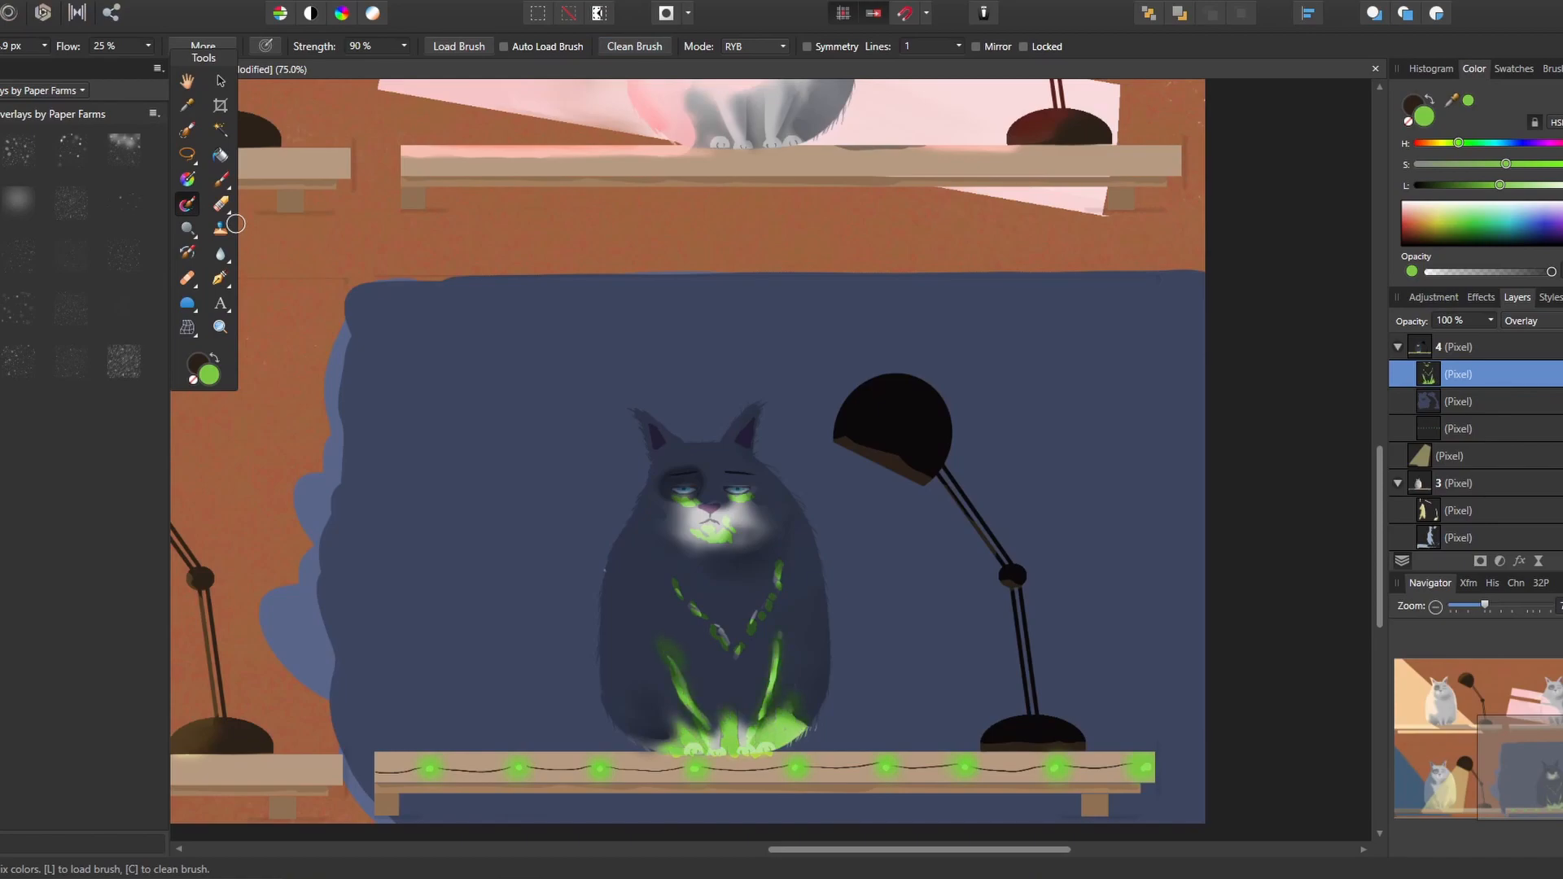
drag(780, 570, 773, 599)
click(635, 47)
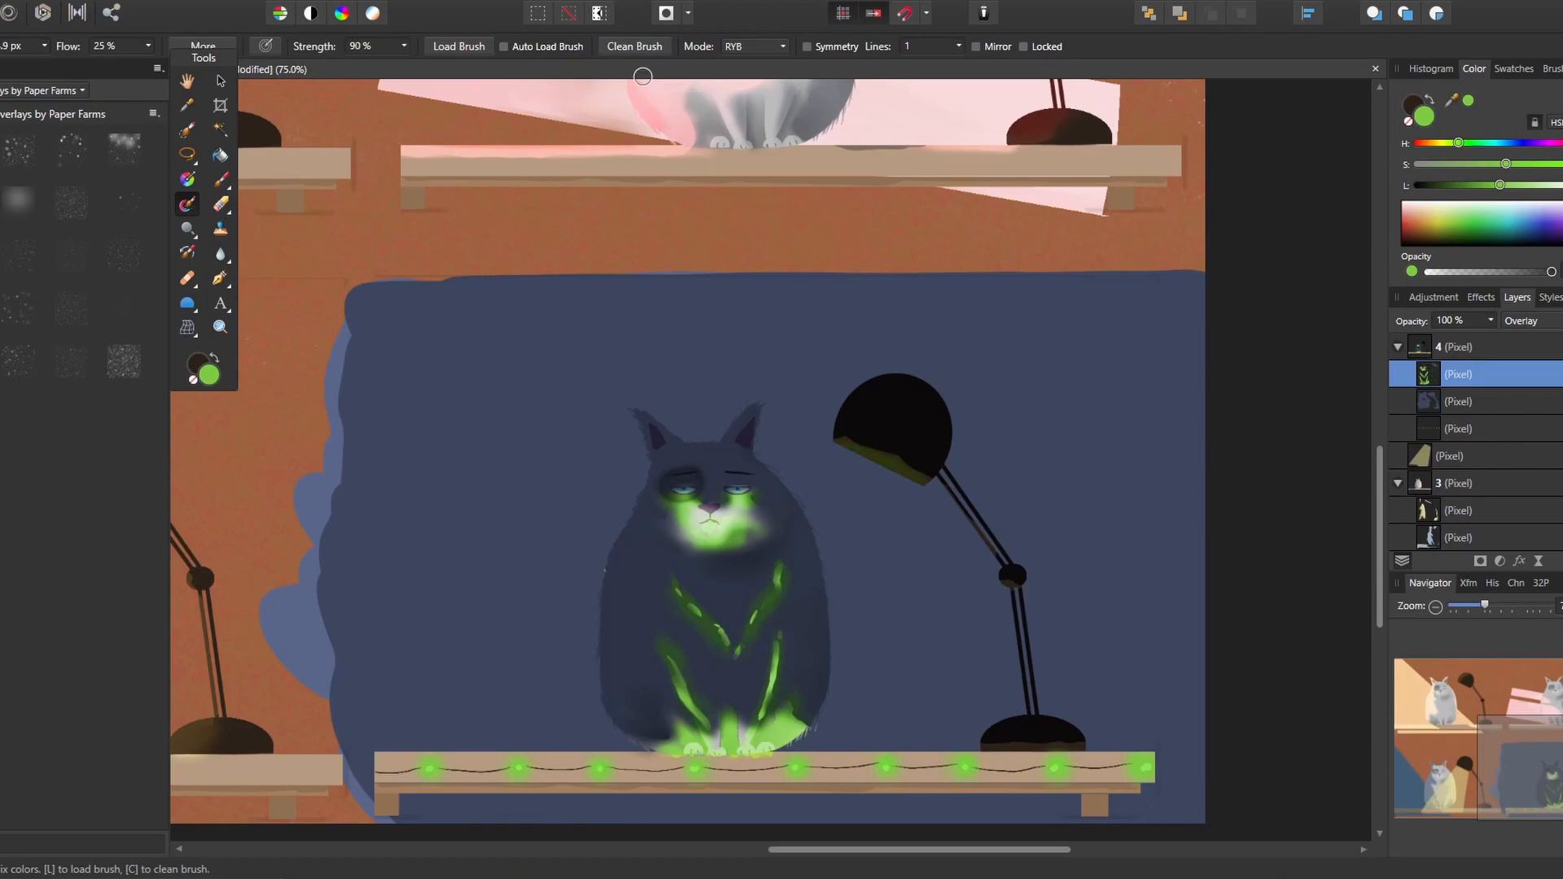
Lower the opacity of the Multiply shadow layer nested in layer 4
click(1457, 402)
click(1491, 320)
drag(1496, 338, 1462, 338)
Soften the green Overlay strokes on the fourth cat's chest and legs and on the lamp shade's rim further
click(1481, 297)
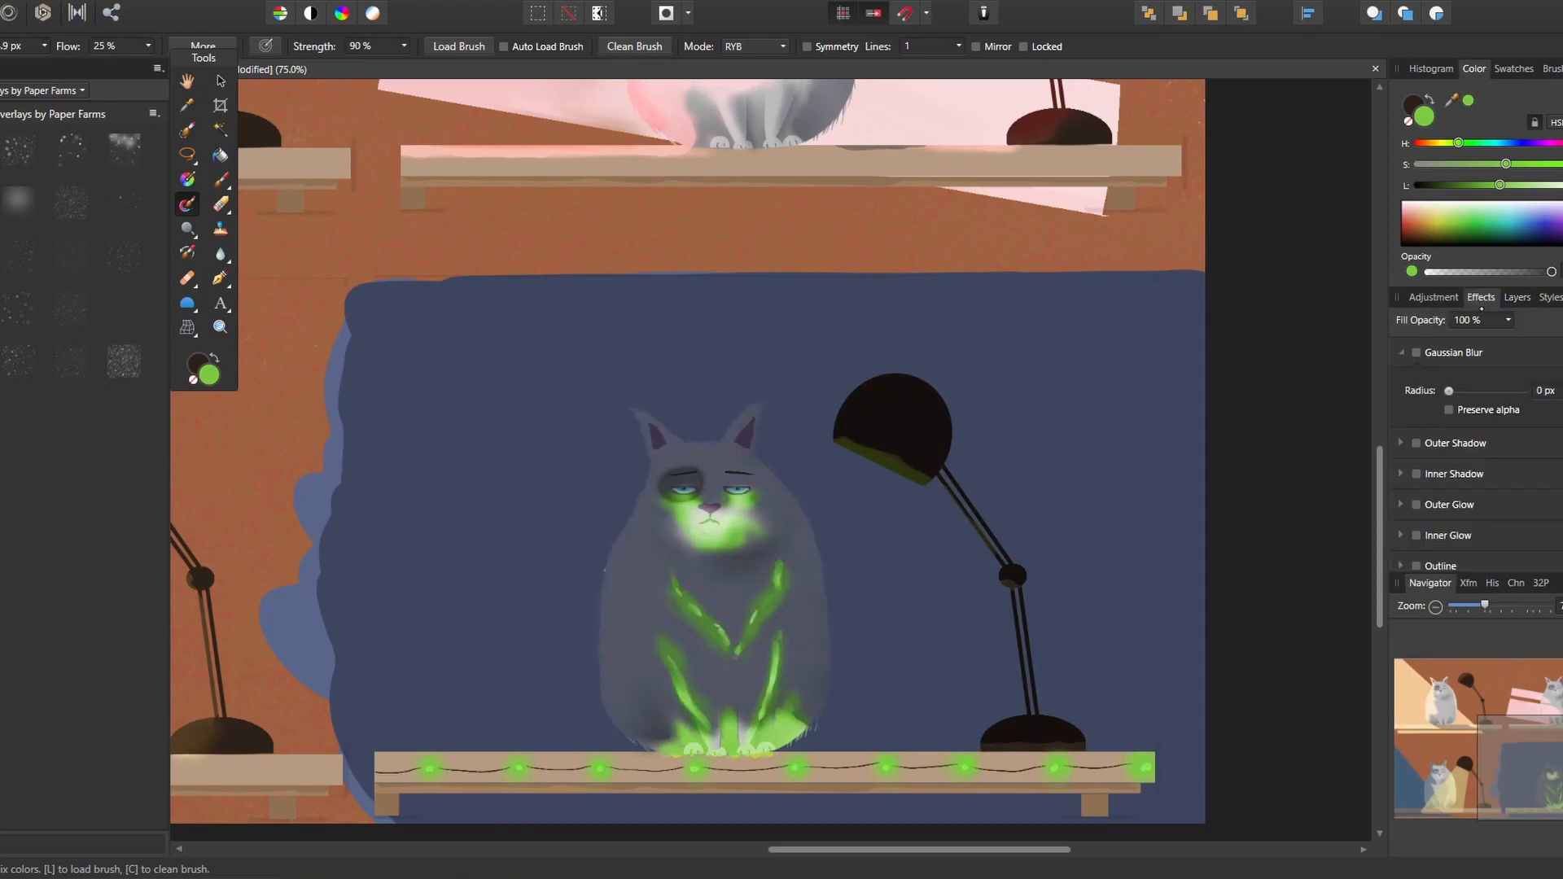
click(1516, 298)
click(1484, 381)
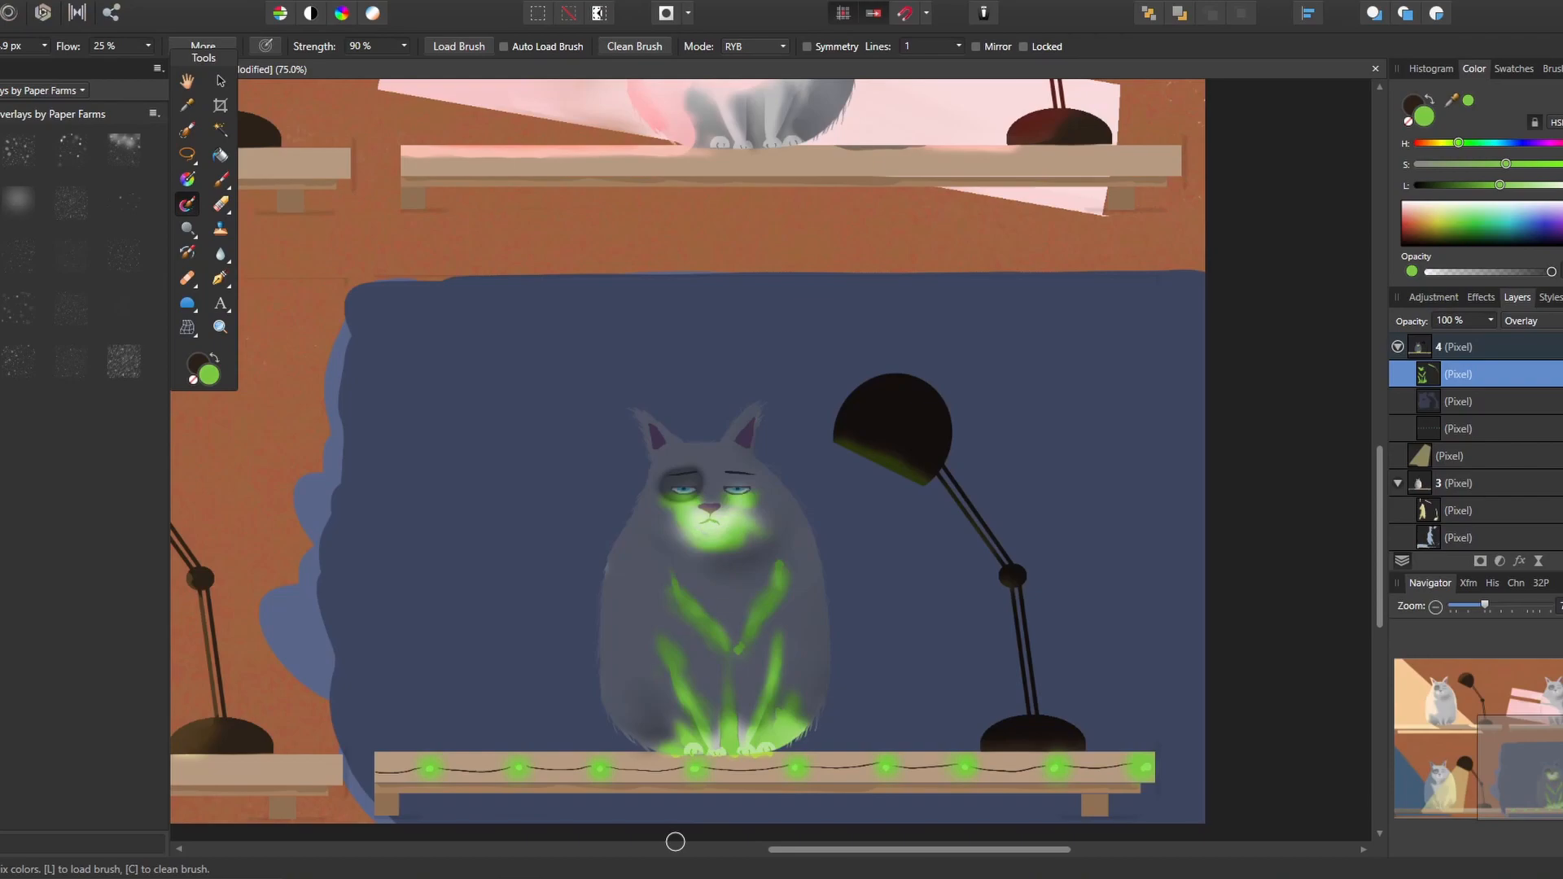
Stretch the string lights layer vertically beyond both its upper and lower edges to make the lights taller
click(1465, 429)
click(220, 79)
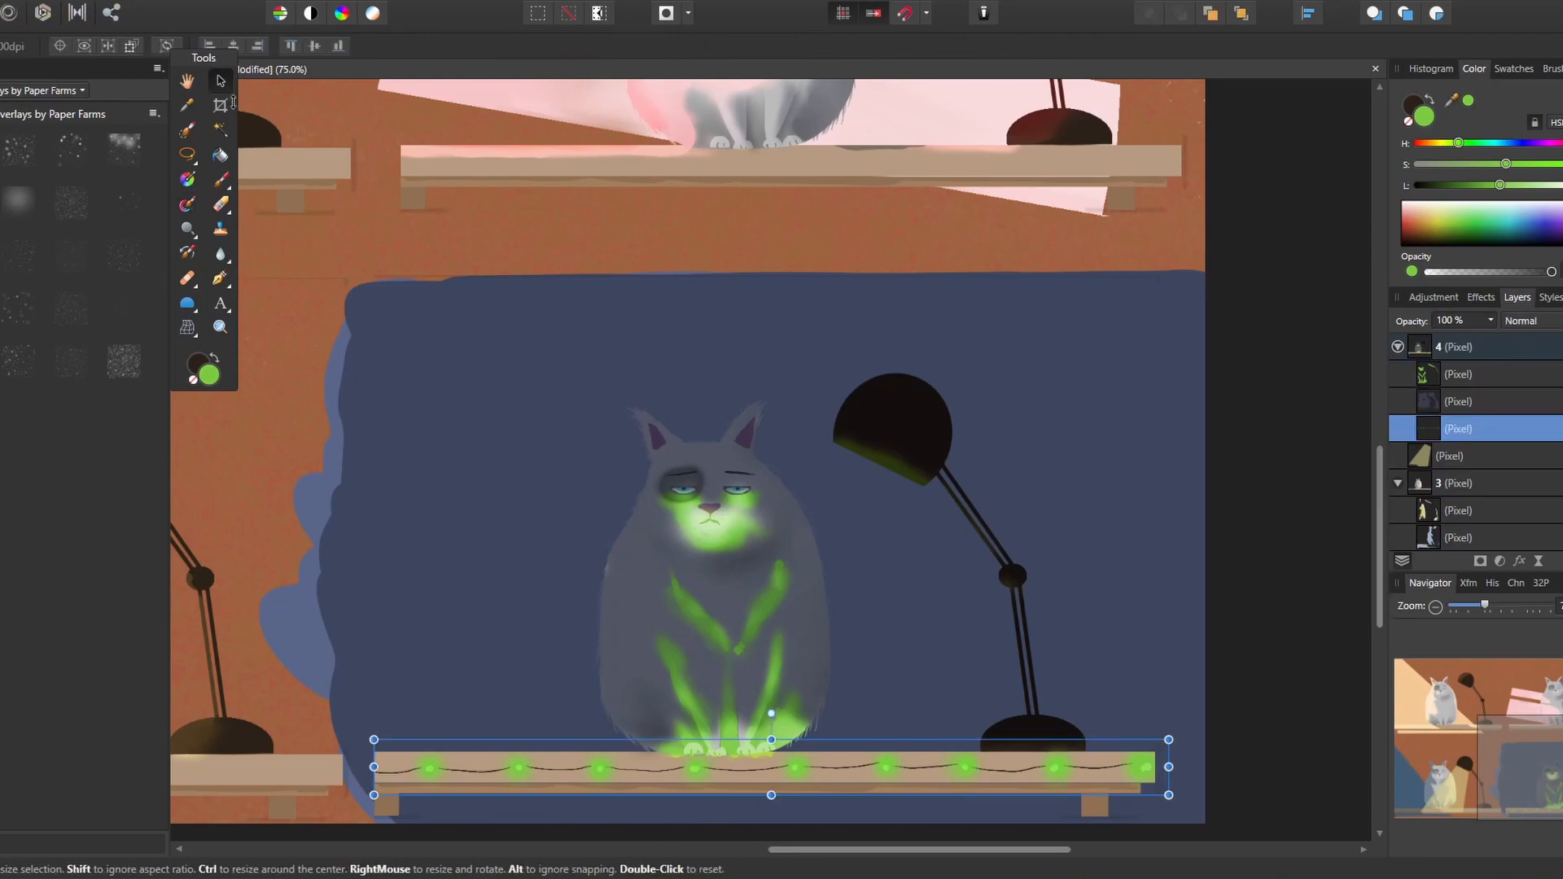
drag(771, 795, 771, 806)
drag(770, 731, 771, 720)
drag(771, 807, 771, 817)
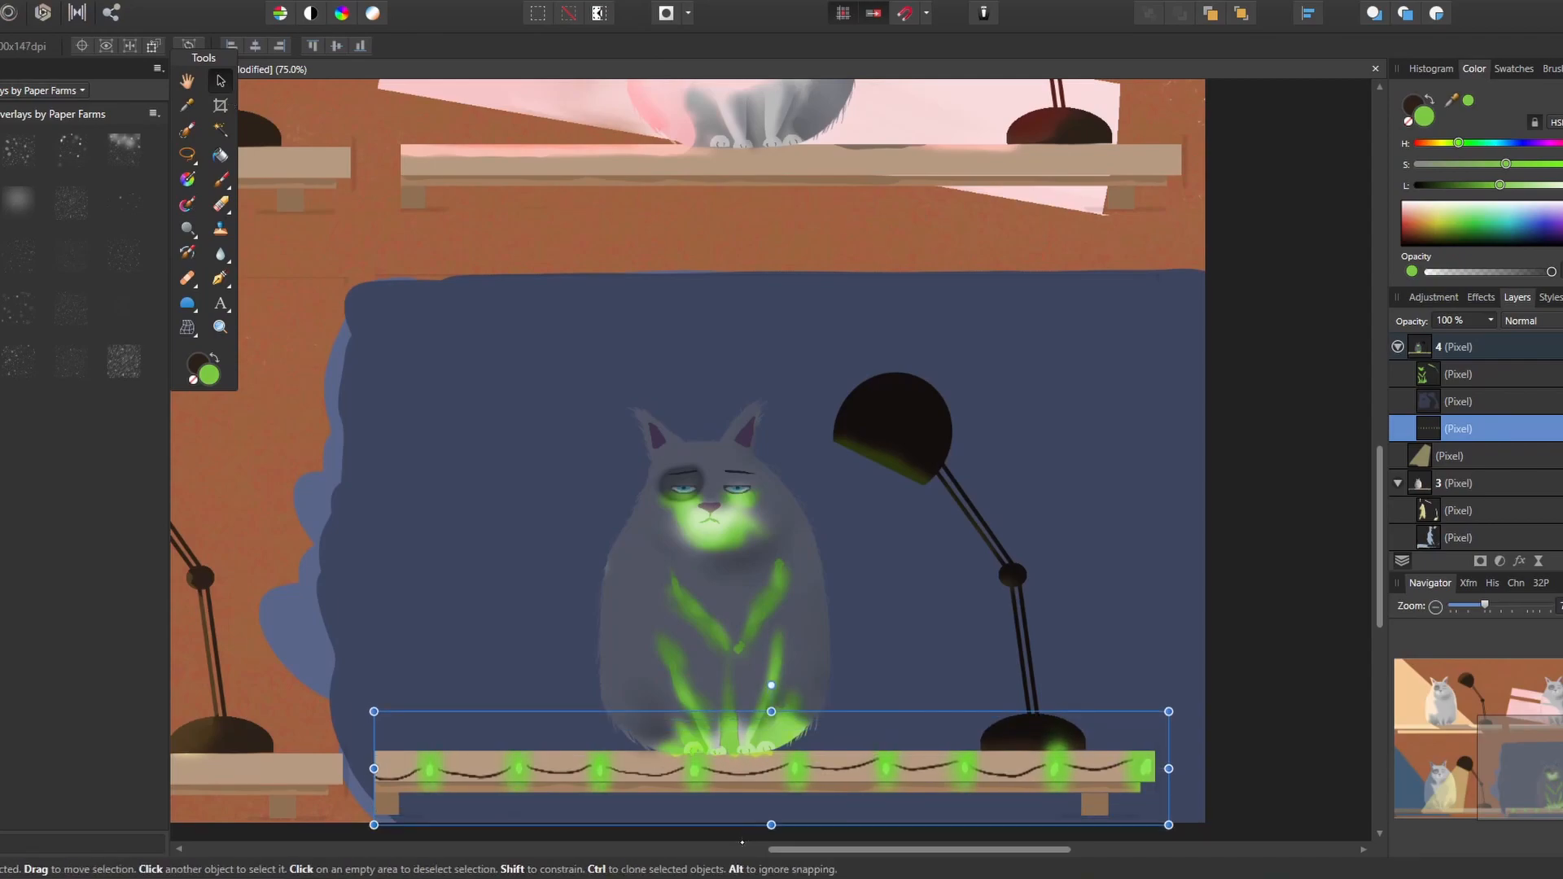
Return to the mixer brush and the green Overlay layer nested in layer 4
click(1446, 350)
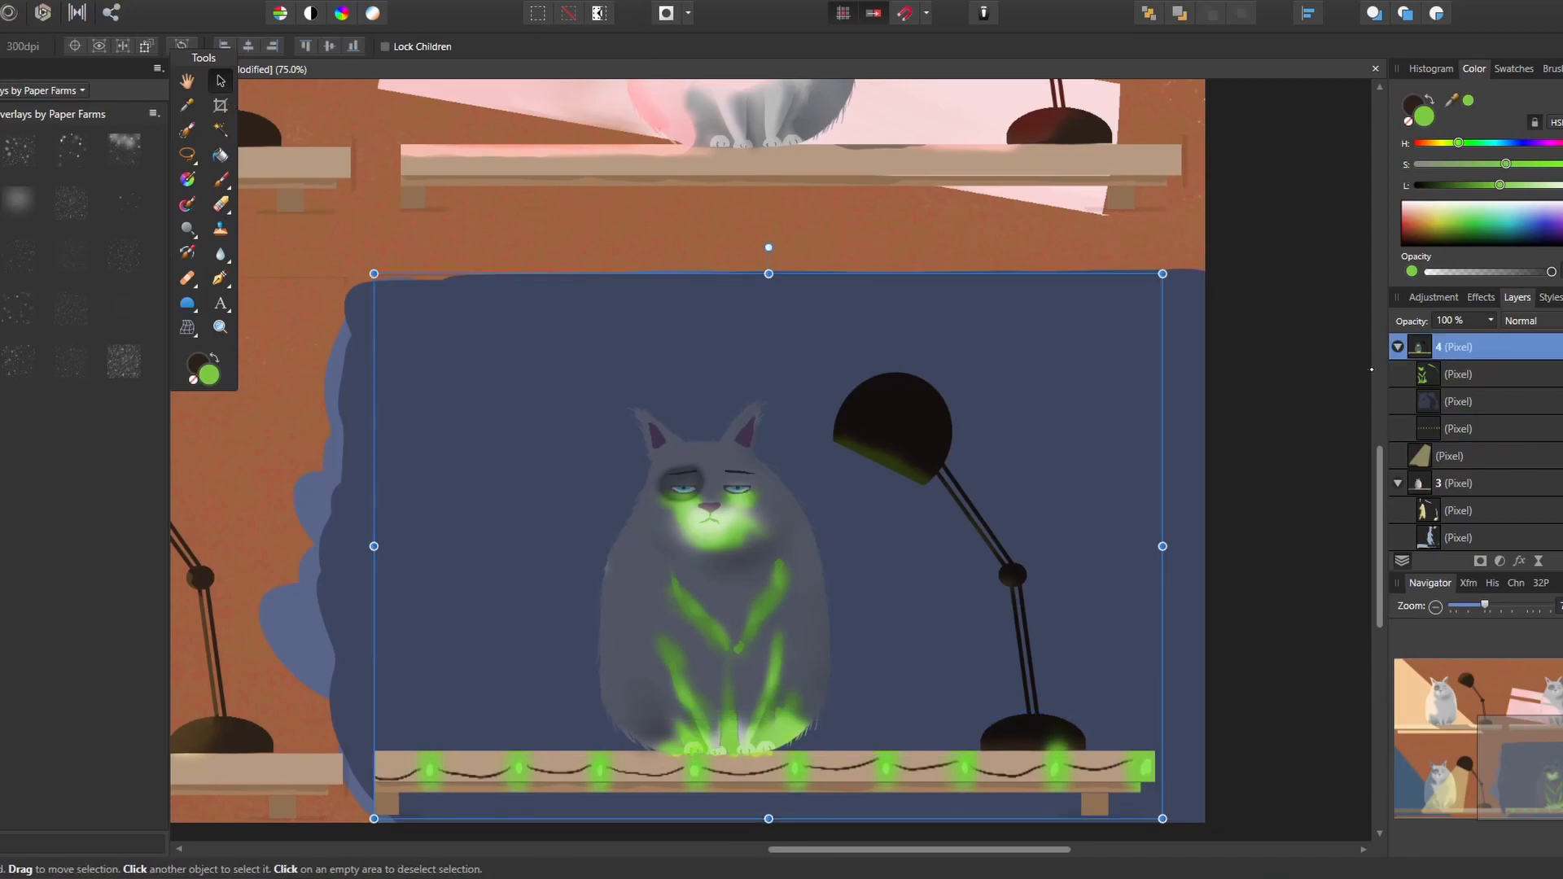
click(186, 203)
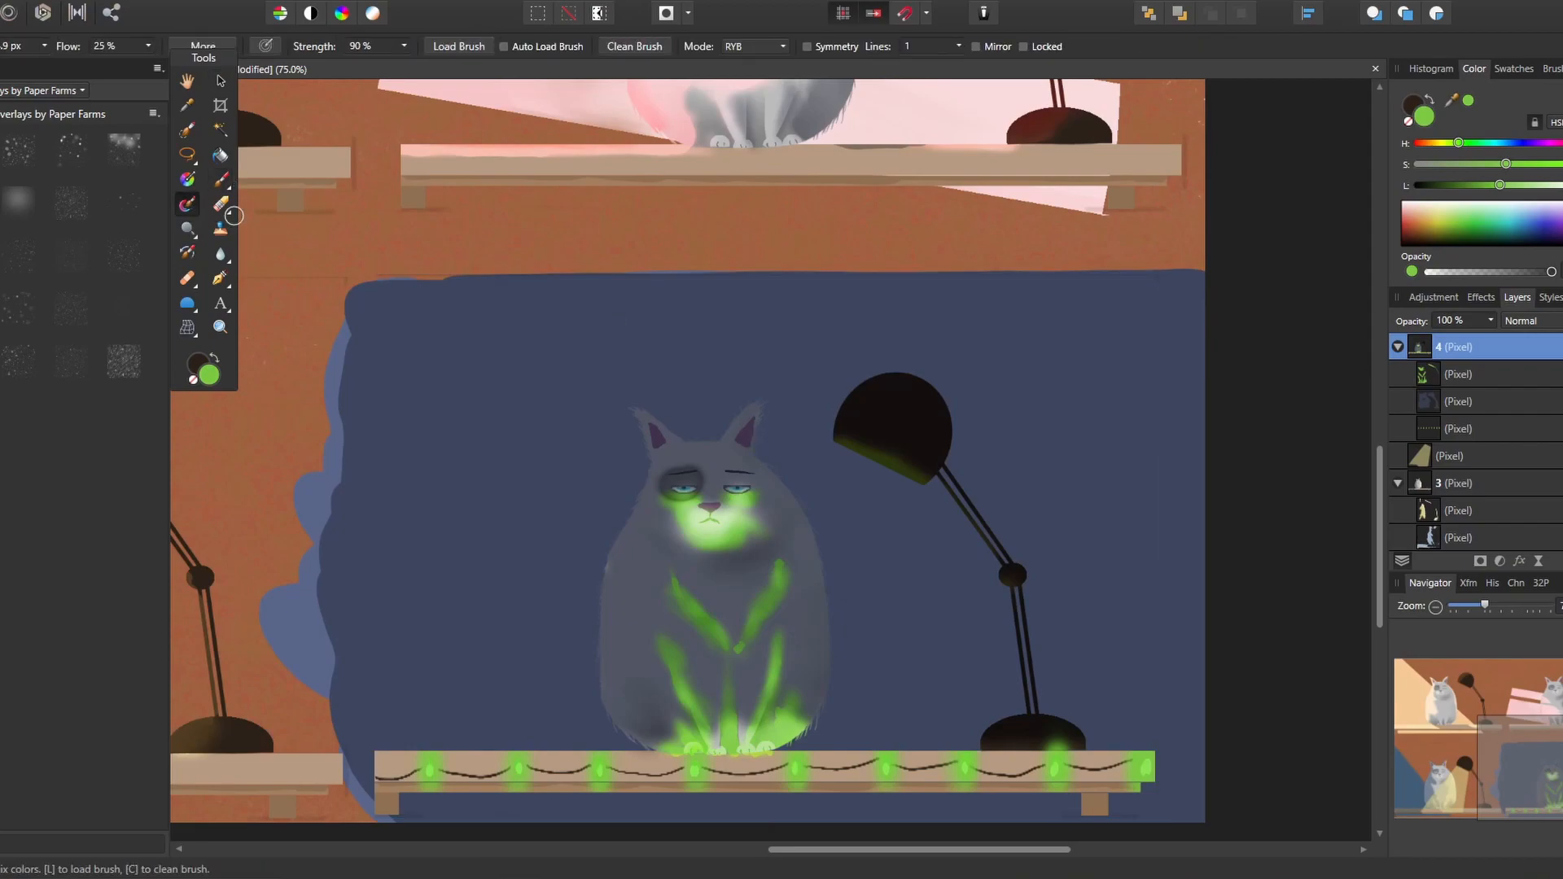
click(1457, 374)
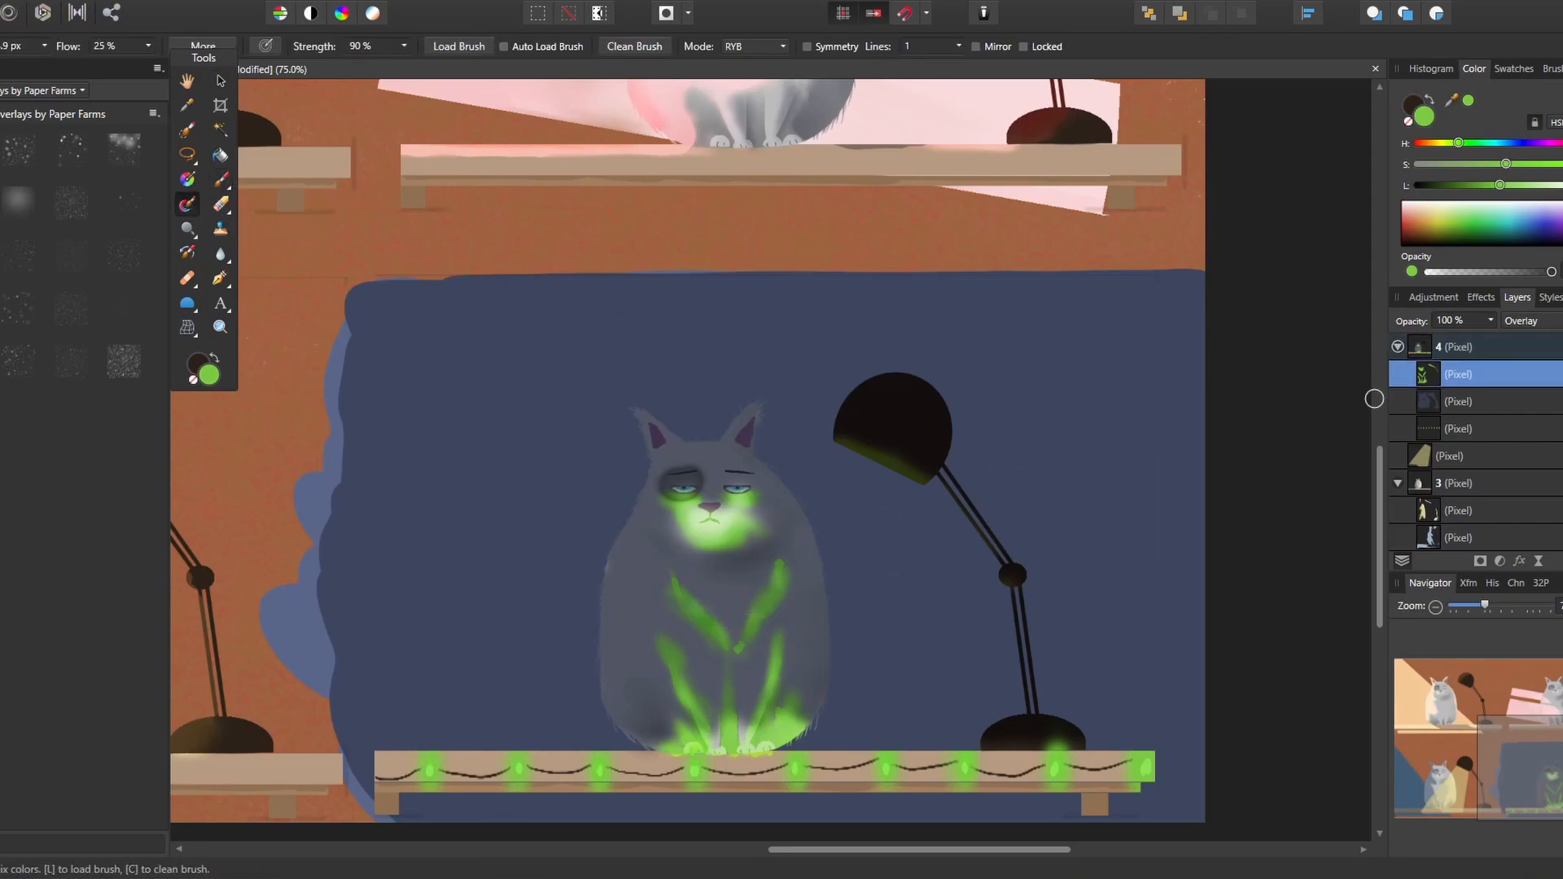